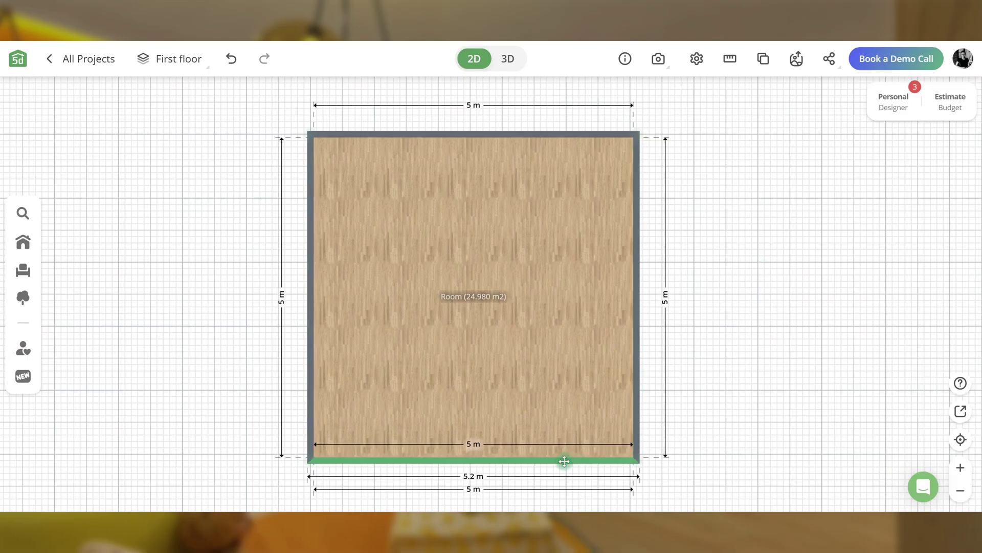
Shorten the room to 5 m by 4 m and place a wide three-pane window in a 5 m wall.
{"action": "left_click_drag", "start_coordinate": [561, 461], "coordinate": [559, 390]}
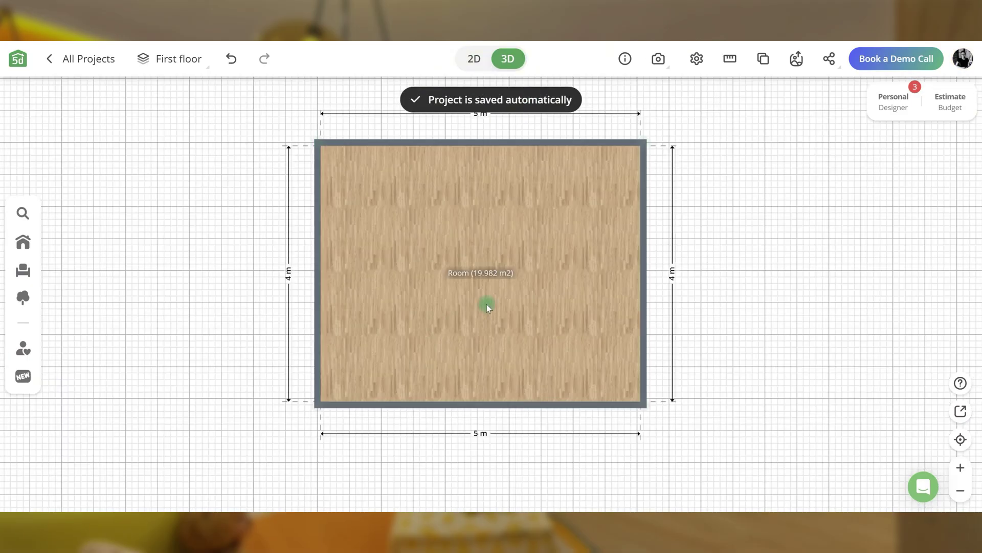
{"action": "left_click", "coordinate": [23, 241]}
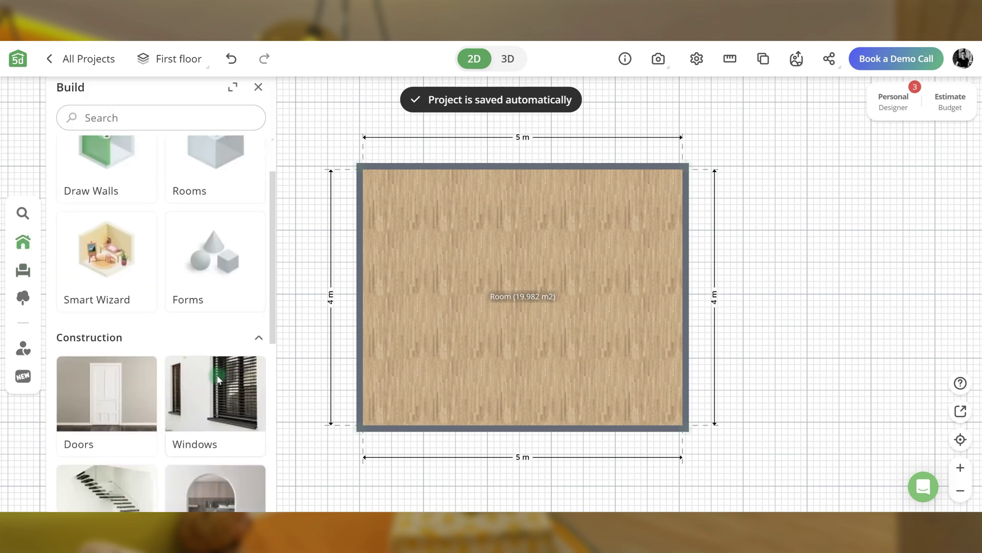
{"action": "left_click", "coordinate": [217, 379]}
{"action": "scroll", "coordinate": [160, 259], "scroll_direction": "down", "scroll_amount": 3}
{"action": "left_click_drag", "start_coordinate": [184, 347], "coordinate": [529, 170]}
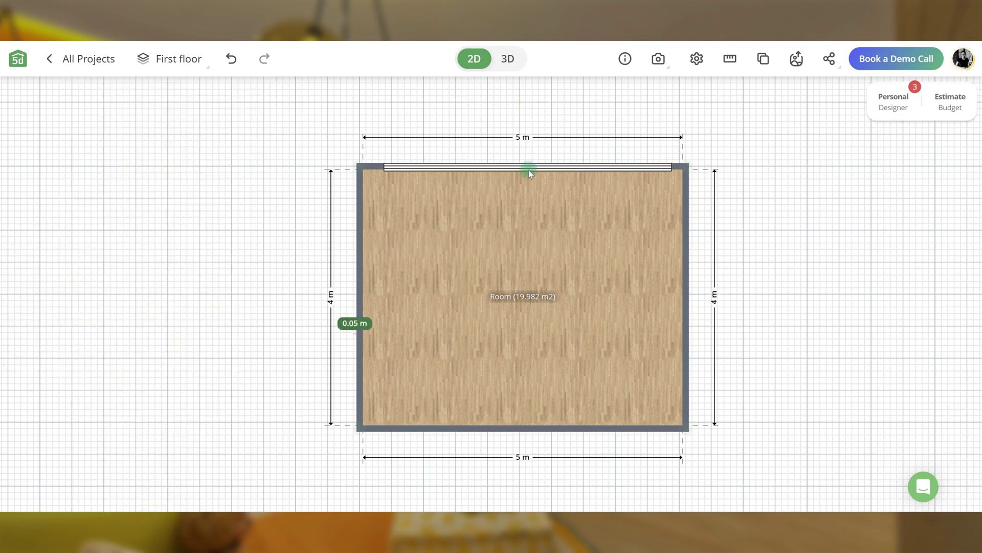
Set the three-pane window to 300 cm wide and 110 cm high, with a levitation of 95 cm.
{"action": "left_click", "coordinate": [376, 493]}
{"action": "left_click", "coordinate": [508, 58]}
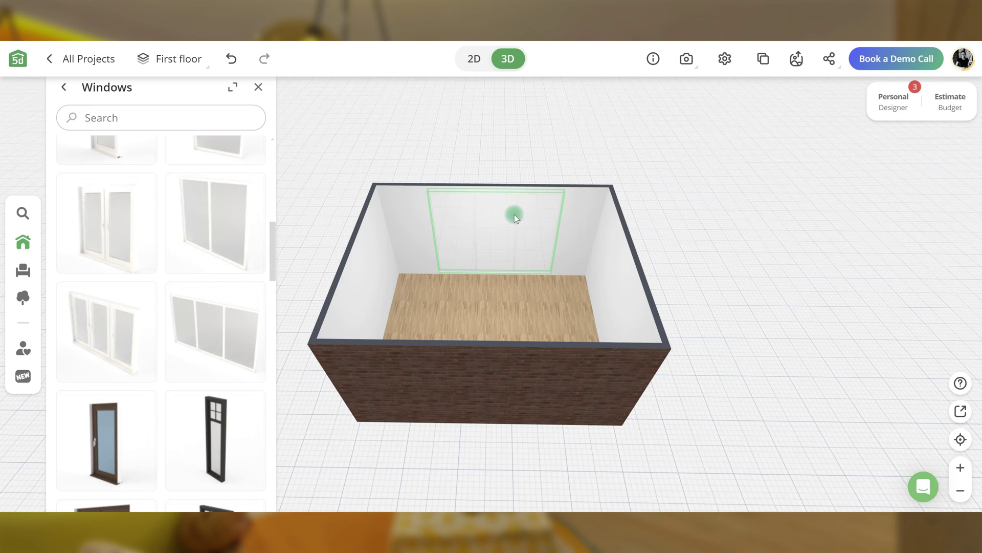
{"action": "left_click", "coordinate": [472, 490]}
{"action": "type", "text": "110"}
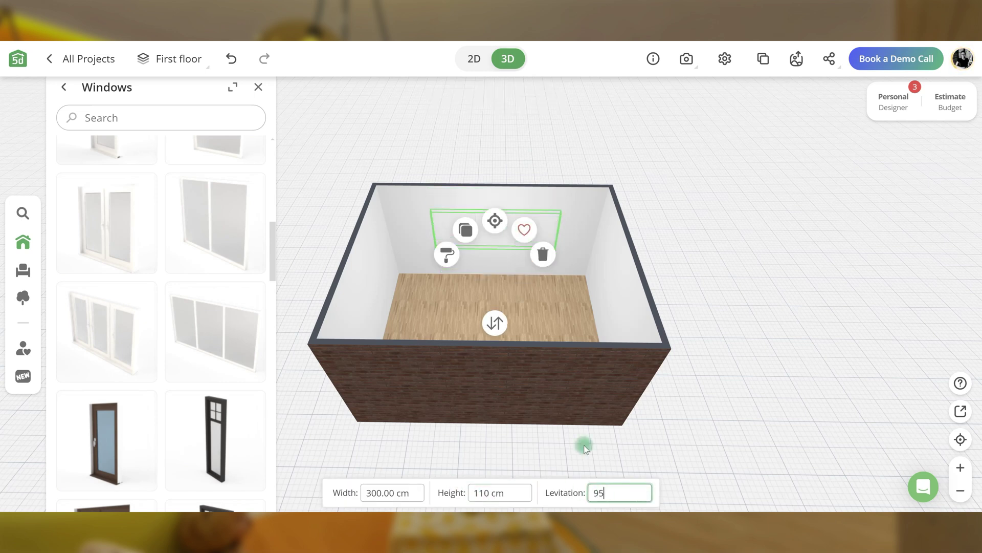
{"action": "type", "text": "95"}
{"action": "left_click", "coordinate": [584, 445]}
Place a single black-framed door in the wall opposite the three-pane window.
{"action": "left_click", "coordinate": [63, 88]}
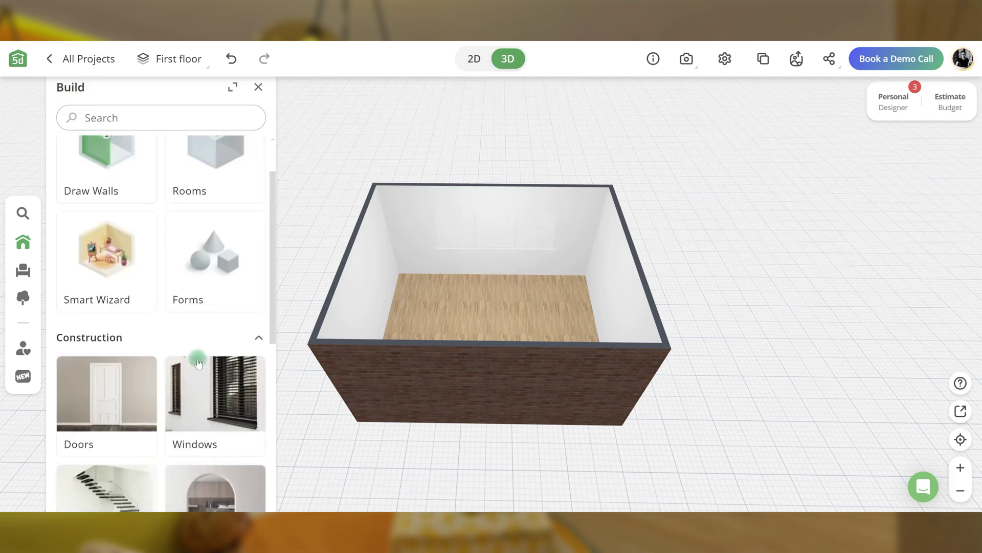
{"action": "left_click", "coordinate": [98, 405]}
{"action": "left_click", "coordinate": [101, 195]}
{"action": "left_click", "coordinate": [100, 193]}
{"action": "scroll", "coordinate": [111, 267], "scroll_direction": "down", "scroll_amount": 5}
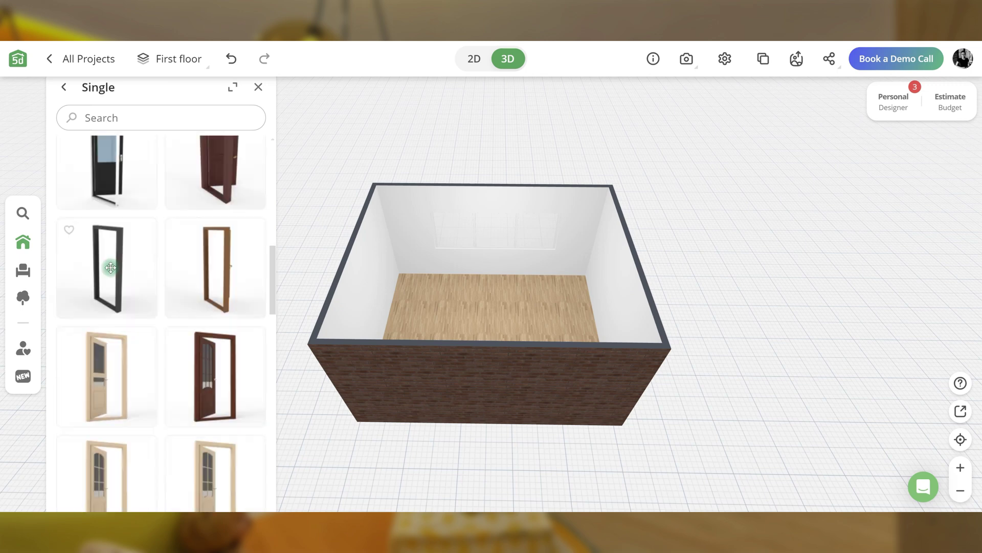
{"action": "left_click_drag", "start_coordinate": [126, 272], "coordinate": [434, 408]}
Replace the brick finish on the room's exterior walls with plain white wallpaper.
{"action": "left_click", "coordinate": [539, 287]}
{"action": "scroll", "coordinate": [557, 315], "scroll_direction": "up", "scroll_amount": 5}
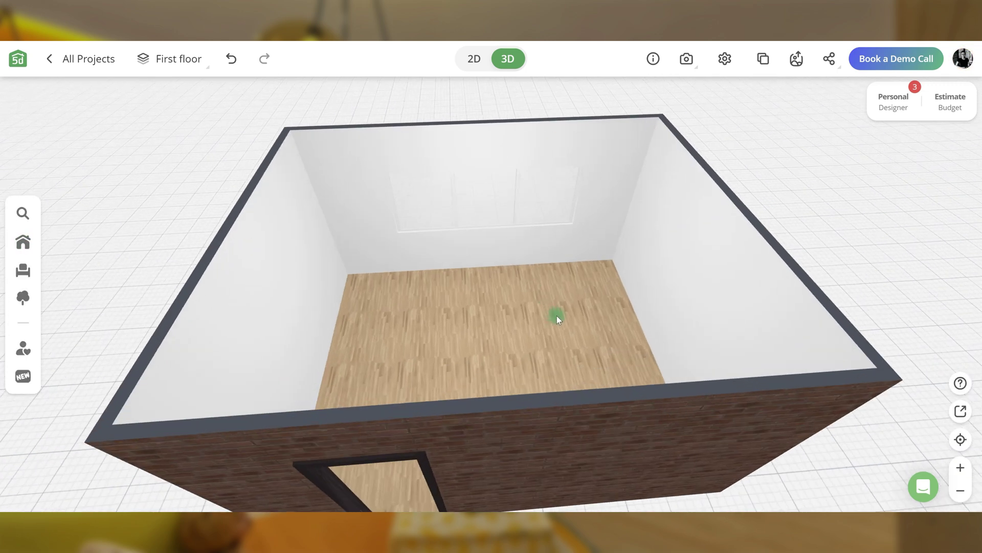
{"action": "left_click", "coordinate": [595, 336]}
{"action": "left_click", "coordinate": [542, 287]}
{"action": "left_click", "coordinate": [179, 297]}
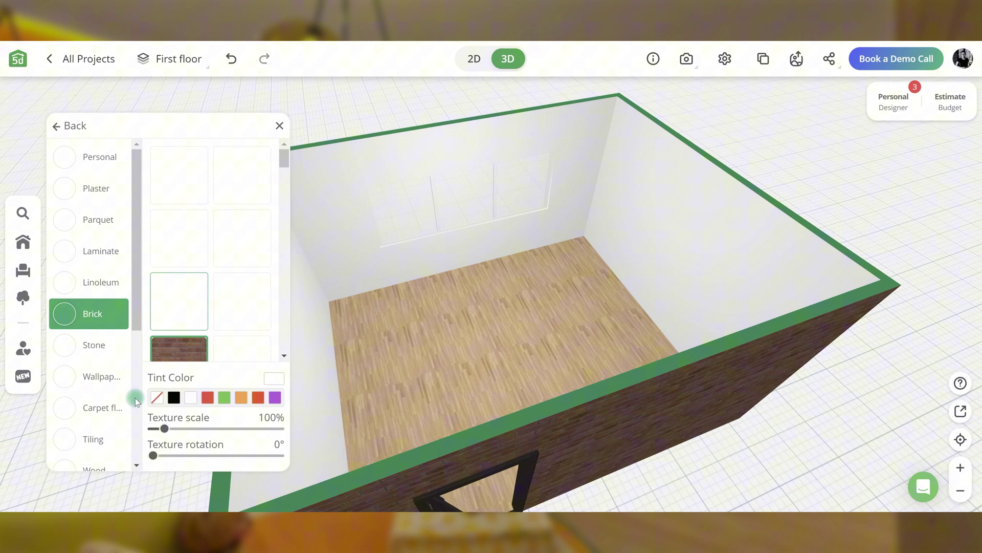
Tint the inner wall with the three-pane window yellow using RGB 236, 190, 91.
{"action": "left_click", "coordinate": [470, 233]}
{"action": "left_click", "coordinate": [462, 206]}
{"action": "left_click", "coordinate": [75, 210]}
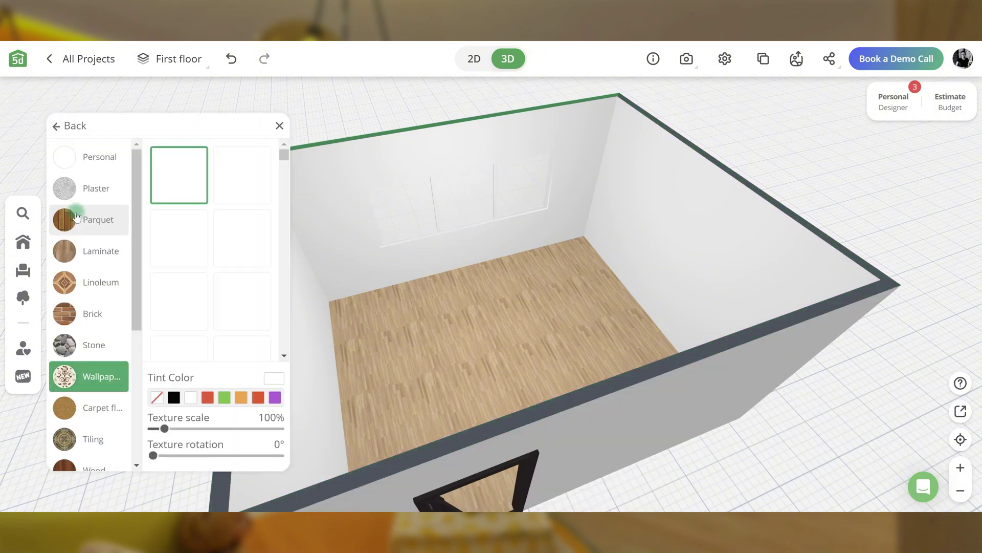
{"action": "left_click", "coordinate": [274, 378]}
{"action": "double_click", "coordinate": [315, 339]}
{"action": "type", "text": "236"}
{"action": "double_click", "coordinate": [354, 342]}
{"action": "type", "text": "190"}
{"action": "double_click", "coordinate": [394, 341]}
{"action": "type", "text": "99"}
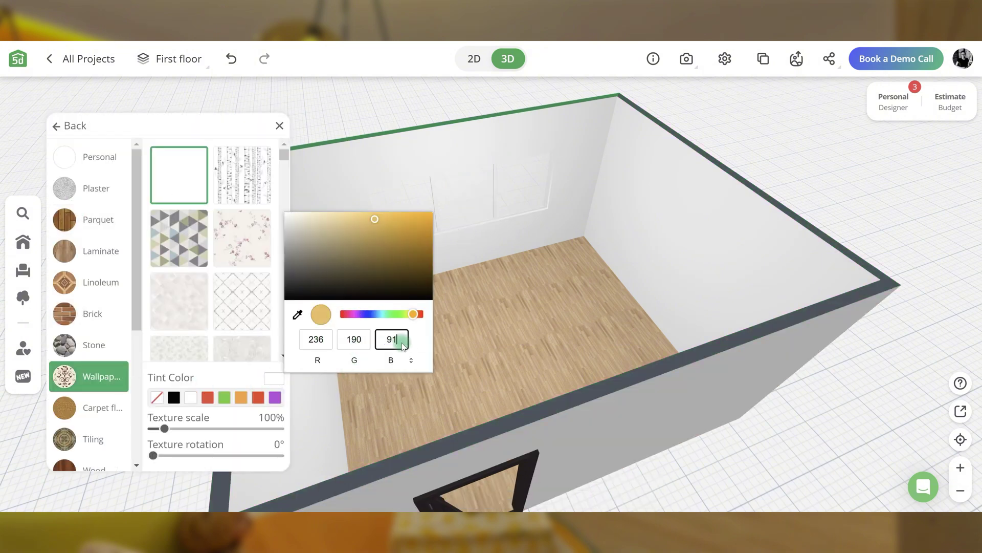
{"action": "left_click", "coordinate": [531, 338]}
Tint the plain inner wall between the door and the yellow wall blue using RGB 73, 124, 171.
{"action": "left_click_drag", "start_coordinate": [531, 338], "coordinate": [378, 317]}
{"action": "left_click", "coordinate": [360, 195]}
{"action": "left_click", "coordinate": [342, 145]}
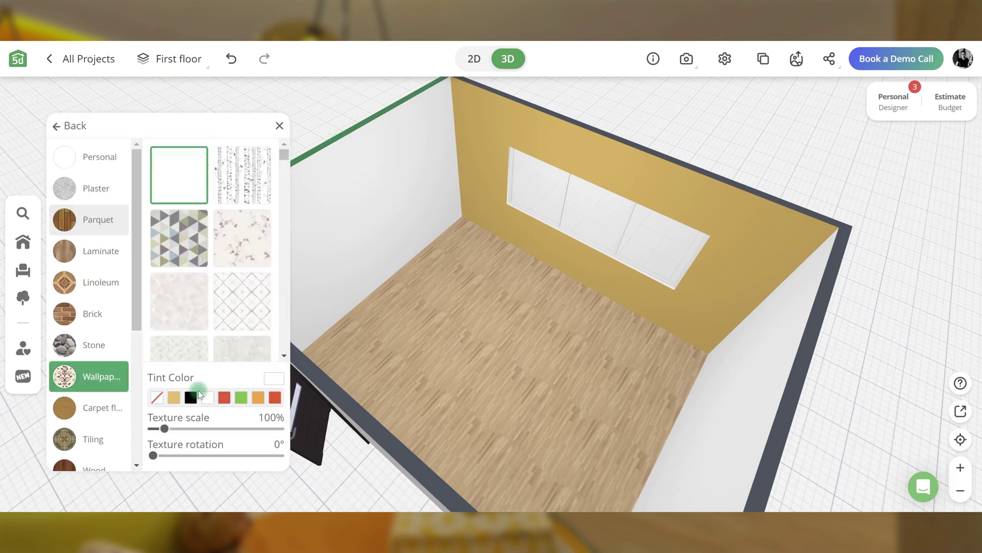
{"action": "left_click", "coordinate": [280, 379]}
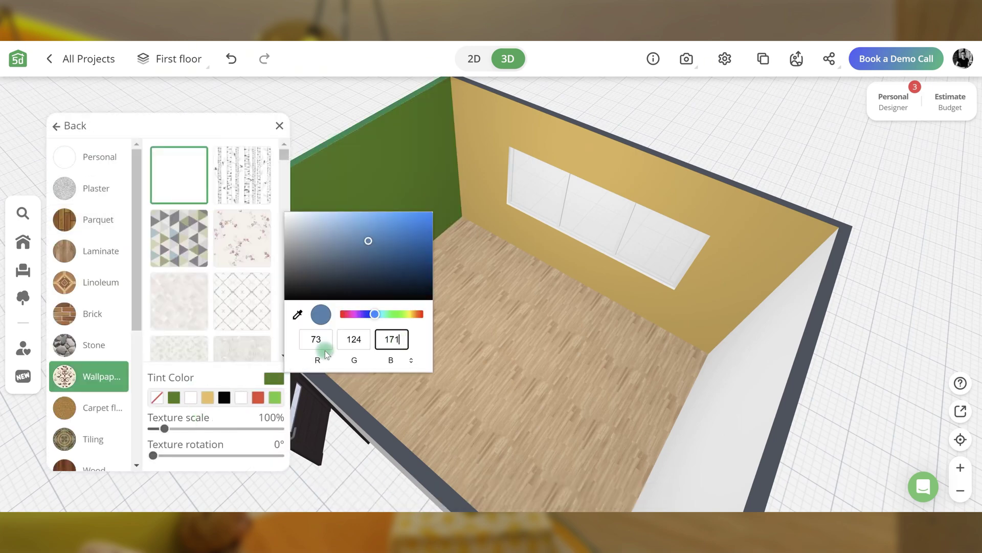
{"action": "left_click", "coordinate": [233, 374]}
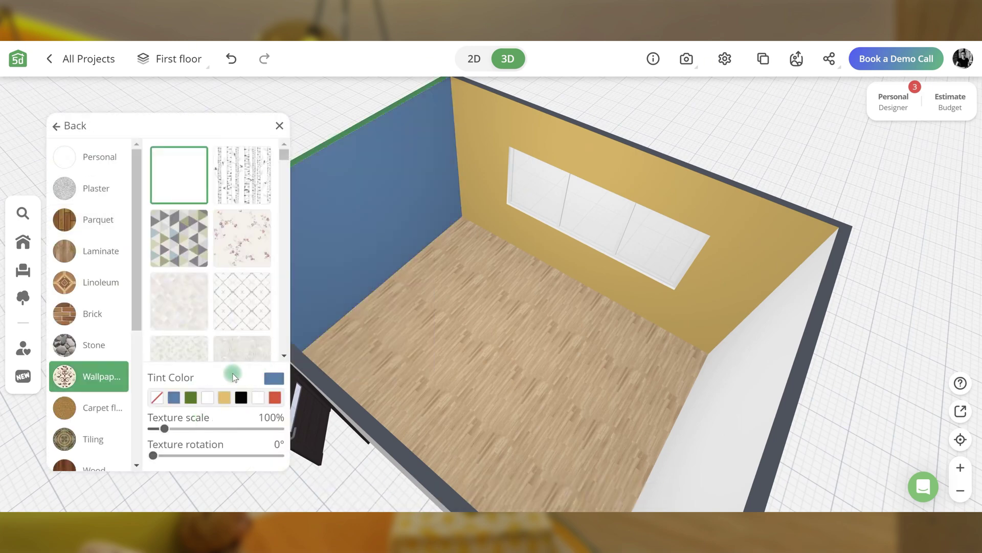
{"action": "left_click", "coordinate": [280, 126]}
Place the round window in the blue wall and set its width and height to 250 cm.
{"action": "left_click", "coordinate": [205, 413]}
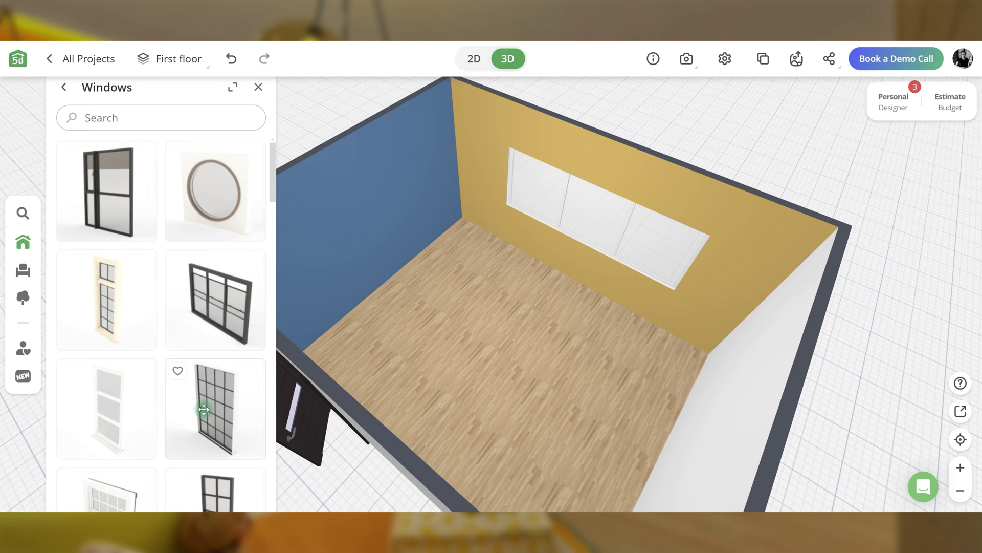
{"action": "left_click_drag", "start_coordinate": [343, 242], "coordinate": [391, 270]}
{"action": "left_click_drag", "start_coordinate": [391, 270], "coordinate": [390, 270]}
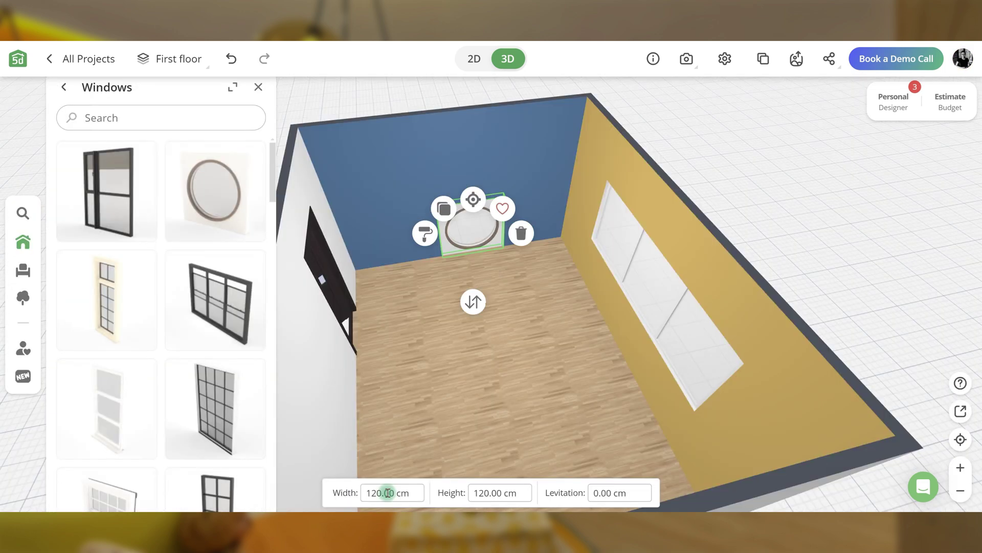
{"action": "left_click", "coordinate": [387, 493]}
{"action": "type", "text": "250"}
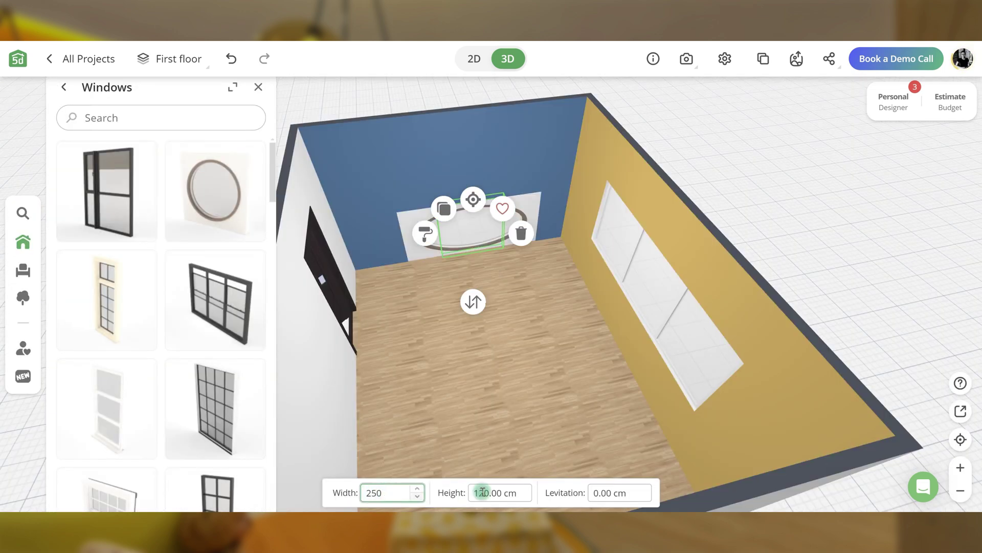
{"action": "left_click", "coordinate": [480, 492]}
{"action": "type", "text": "250"}
{"action": "left_click", "coordinate": [465, 368]}
Set the room's wall height to 250 cm.
{"action": "left_click", "coordinate": [539, 306]}
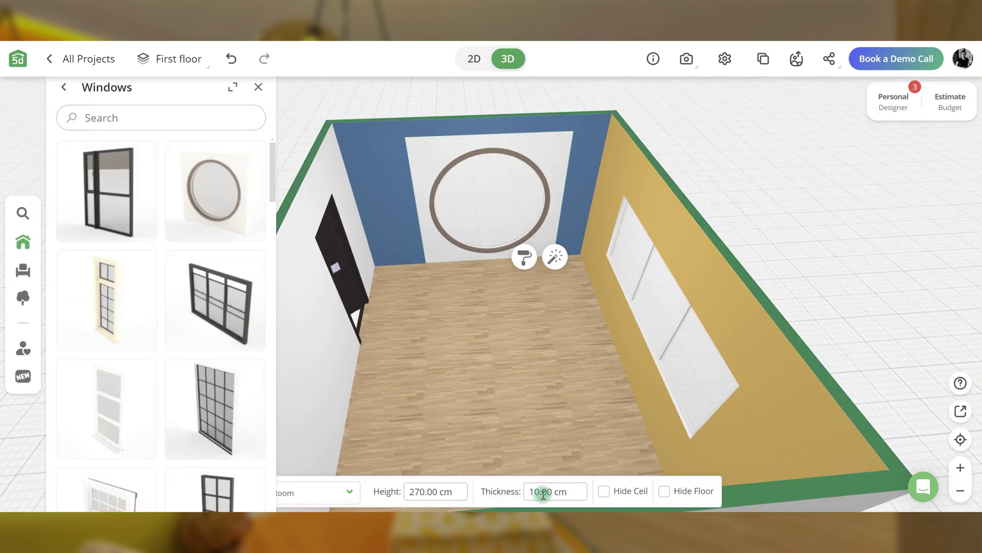
{"action": "left_click", "coordinate": [417, 490]}
{"action": "type", "text": "250"}
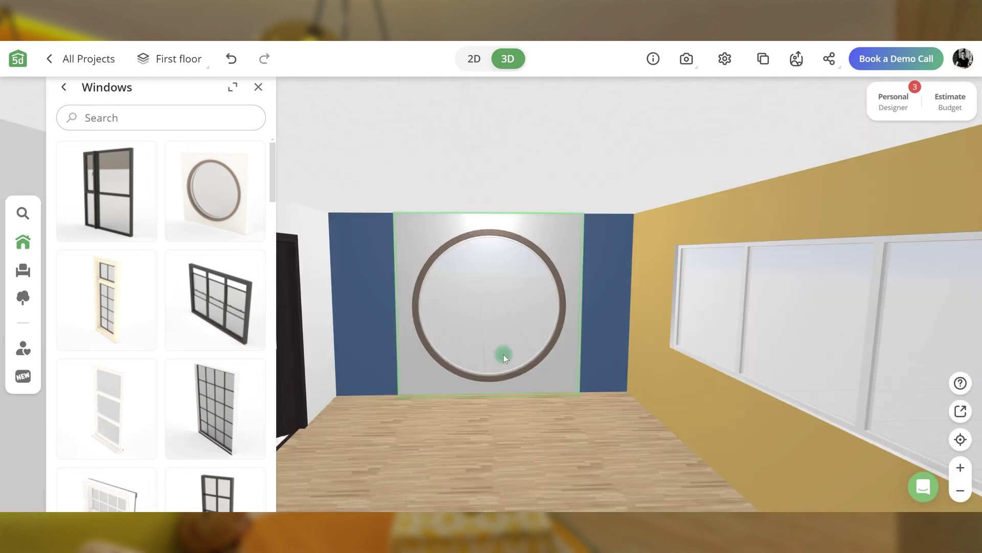
Recolour the round window's square surround to RGB 73, 124, 171 and its ring frame to yellow.
{"action": "left_click", "coordinate": [503, 354]}
{"action": "left_click", "coordinate": [441, 377]}
{"action": "left_click", "coordinate": [114, 191]}
{"action": "double_click", "coordinate": [84, 287]}
{"action": "type", "text": "73"}
{"action": "double_click", "coordinate": [125, 284]}
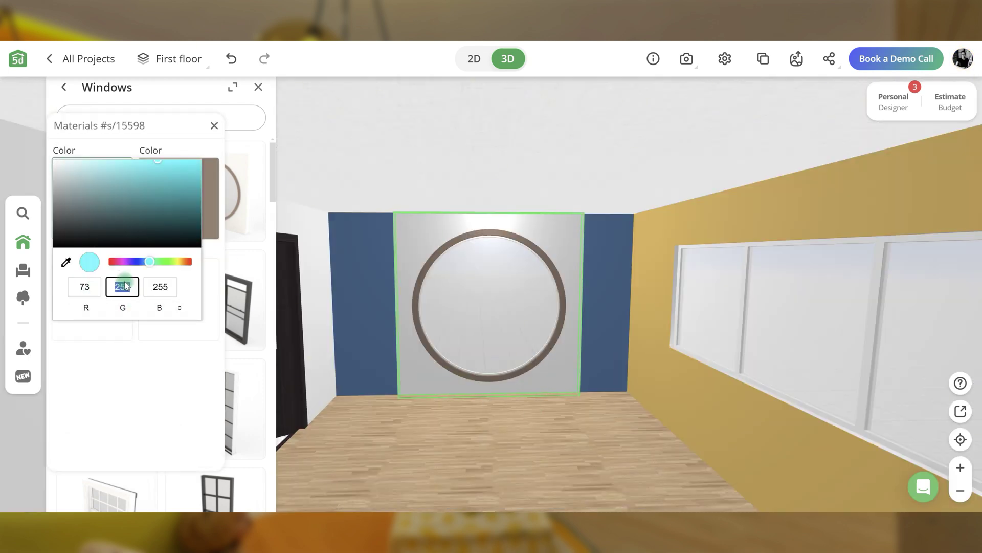
{"action": "type", "text": "124"}
{"action": "double_click", "coordinate": [164, 287]}
{"action": "type", "text": "171"}
{"action": "left_click", "coordinate": [133, 368]}
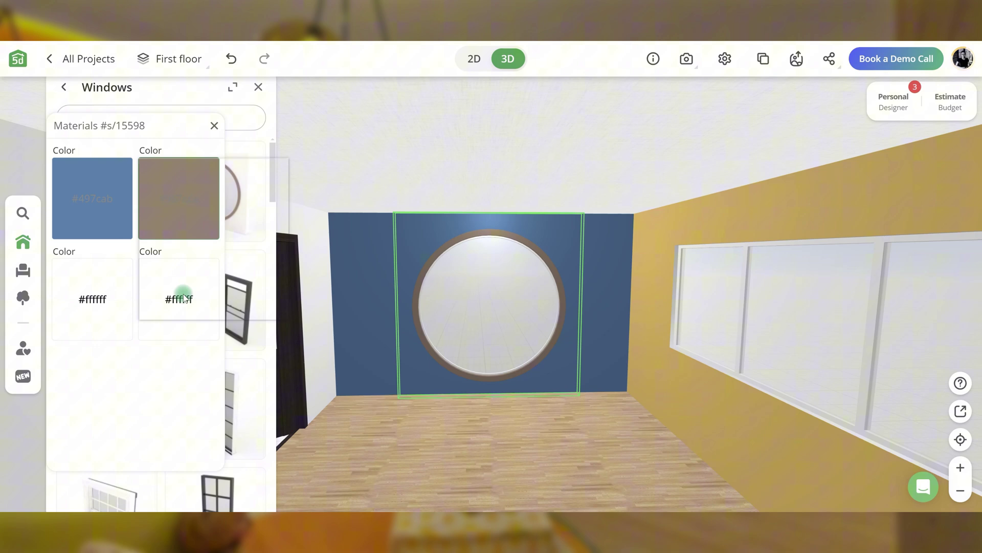
{"action": "left_click", "coordinate": [184, 297]}
{"action": "left_click", "coordinate": [205, 297]}
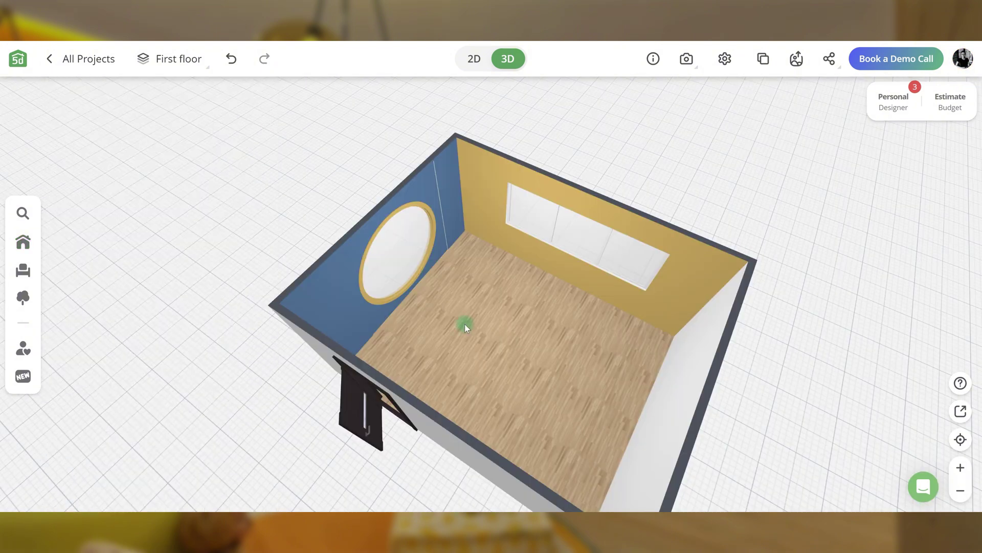
Apply a pale wood-plank texture from the Personal materials to the room's floor.
{"action": "left_click", "coordinate": [465, 325]}
{"action": "left_click", "coordinate": [448, 276]}
{"action": "left_click", "coordinate": [94, 202]}
{"action": "left_click", "coordinate": [86, 156]}
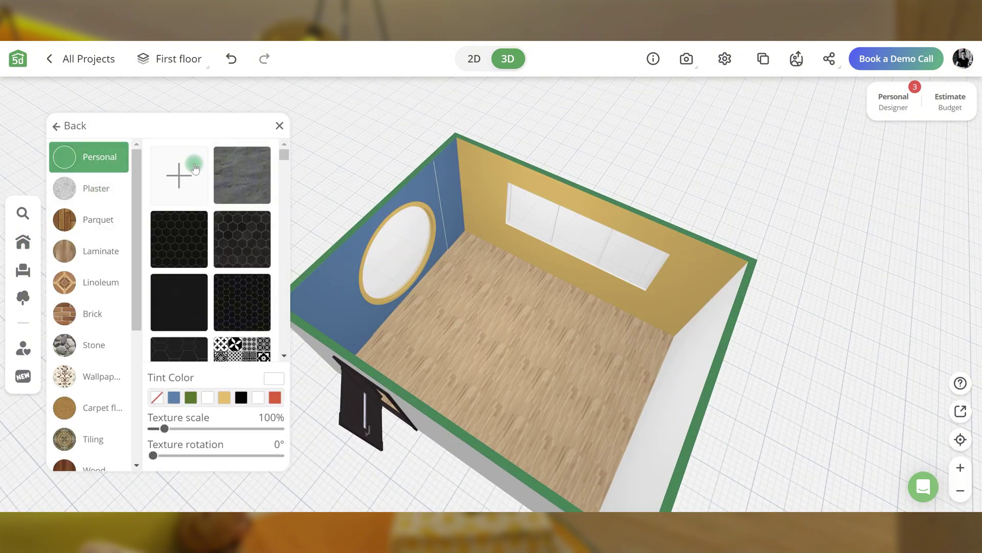
{"action": "left_click", "coordinate": [251, 185]}
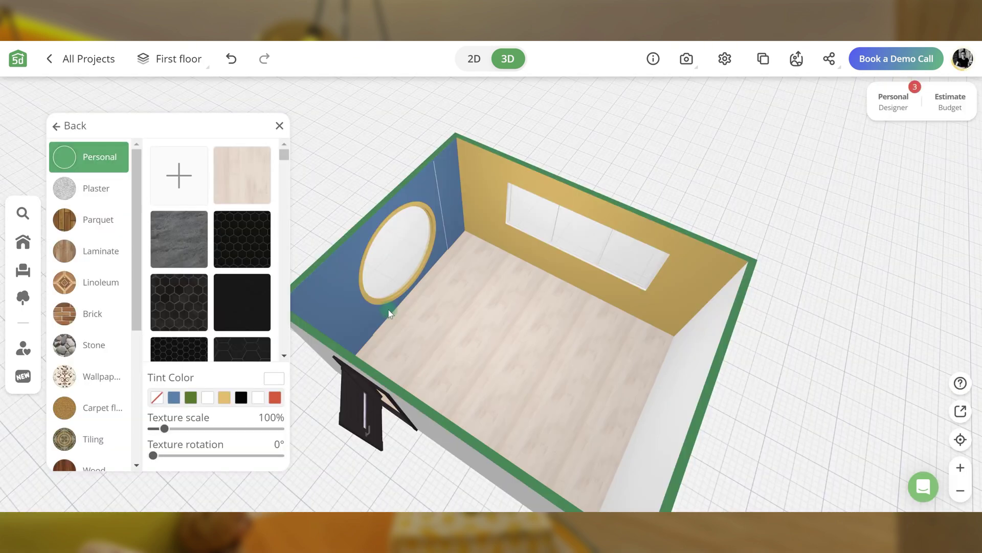
Apply the pale wood texture from the Personal materials to the black door.
{"action": "left_click_drag", "start_coordinate": [388, 309], "coordinate": [463, 251]}
{"action": "left_click", "coordinate": [463, 251]}
{"action": "left_click", "coordinate": [423, 254]}
{"action": "left_click", "coordinate": [114, 289]}
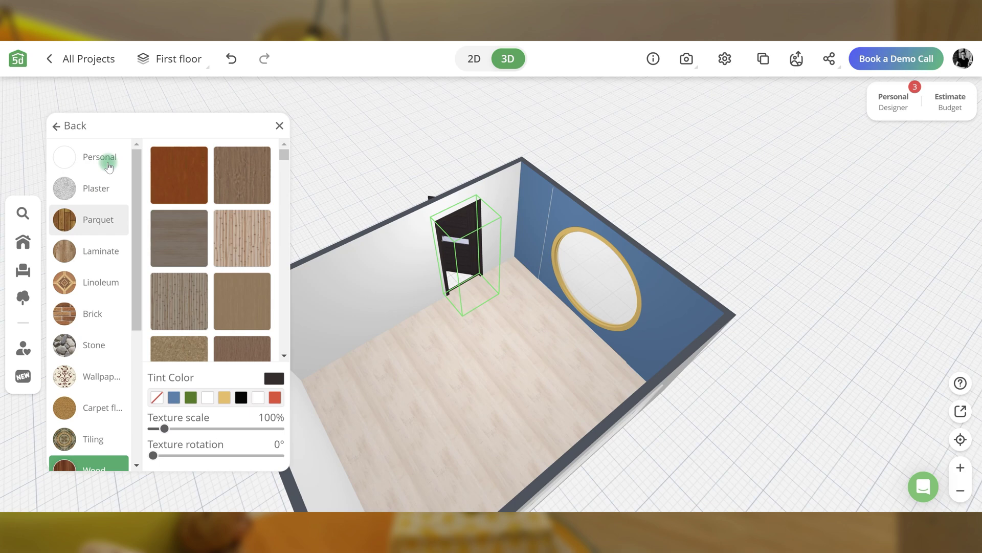
{"action": "left_click", "coordinate": [108, 164]}
{"action": "left_click", "coordinate": [234, 185]}
{"action": "left_click", "coordinate": [462, 250]}
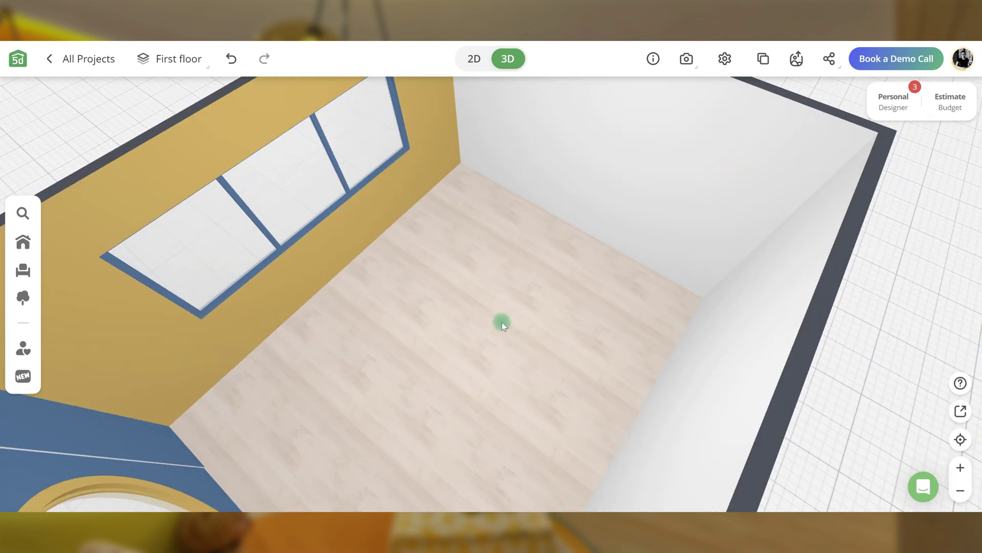
Place the children's bed with the green arched metal frame against the white end wall opposite the round window.
{"action": "left_click_drag", "start_coordinate": [501, 322], "coordinate": [576, 346]}
{"action": "left_click", "coordinate": [23, 269]}
{"action": "left_click", "coordinate": [119, 159]}
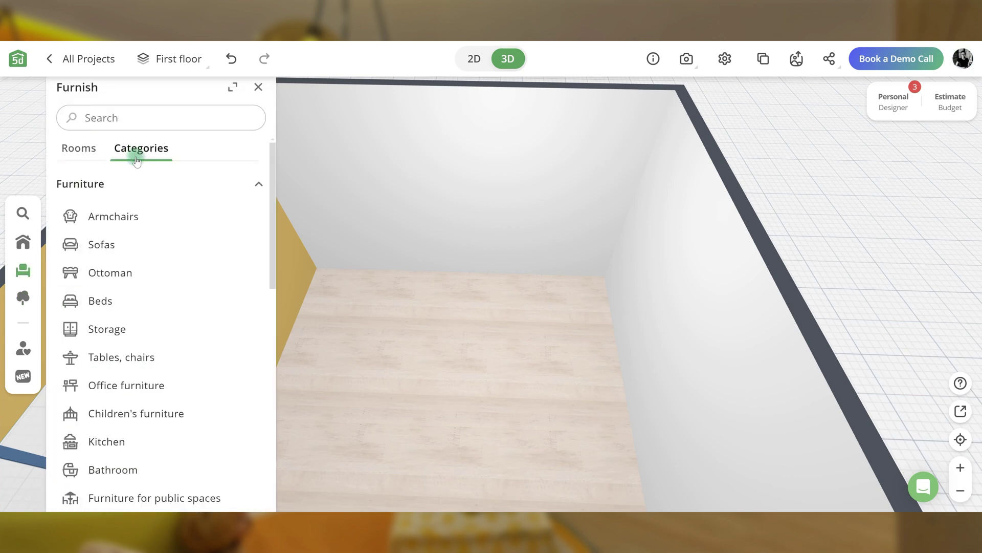
{"action": "left_click", "coordinate": [98, 301]}
{"action": "left_click", "coordinate": [124, 237]}
{"action": "scroll", "coordinate": [202, 327], "scroll_direction": "down", "scroll_amount": 3}
{"action": "left_click_drag", "start_coordinate": [201, 327], "coordinate": [400, 326]}
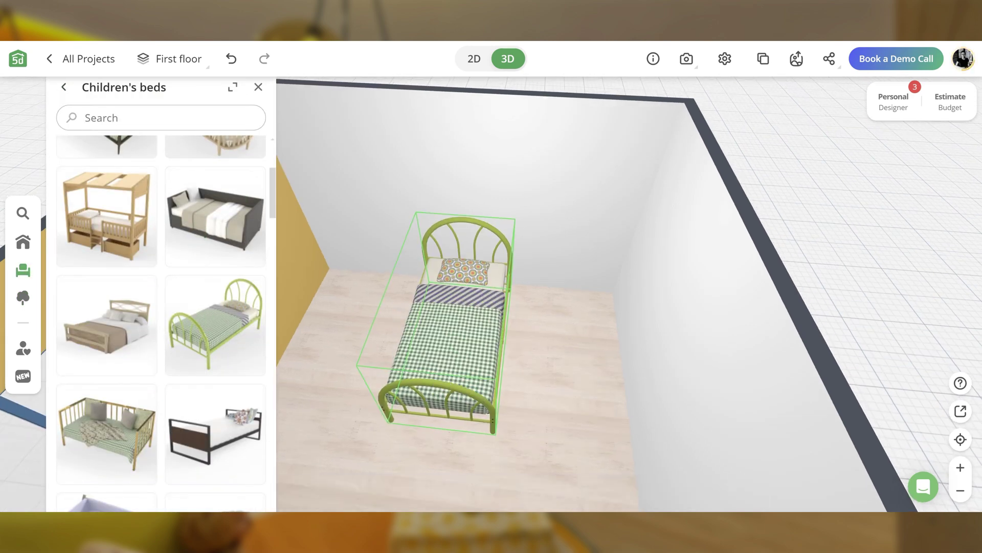
Recolour the bed's metal frame to blue #497cab.
{"action": "left_click", "coordinate": [422, 342]}
{"action": "left_click", "coordinate": [409, 361]}
{"action": "left_click", "coordinate": [110, 199]}
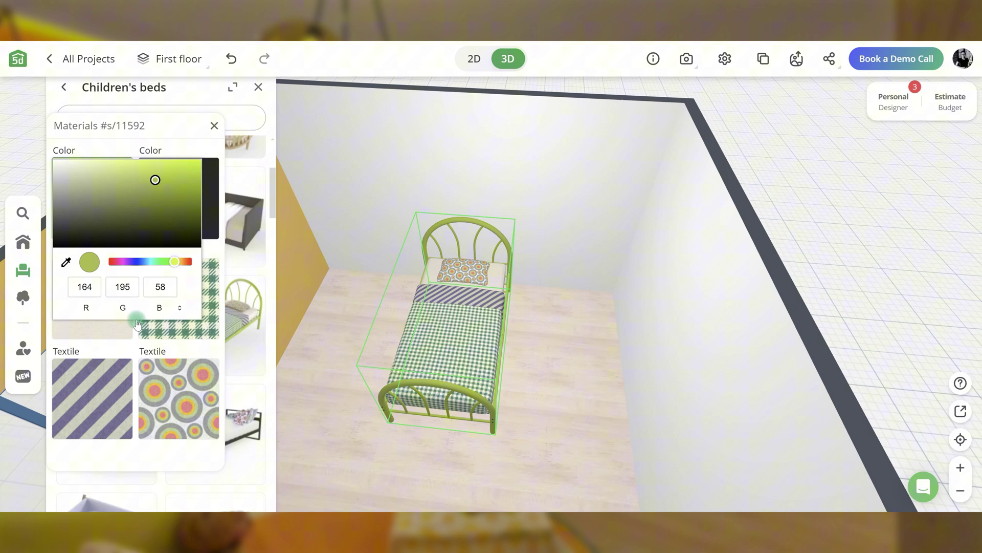
{"action": "type", "text": "497cab"}
{"action": "left_click", "coordinate": [125, 351]}
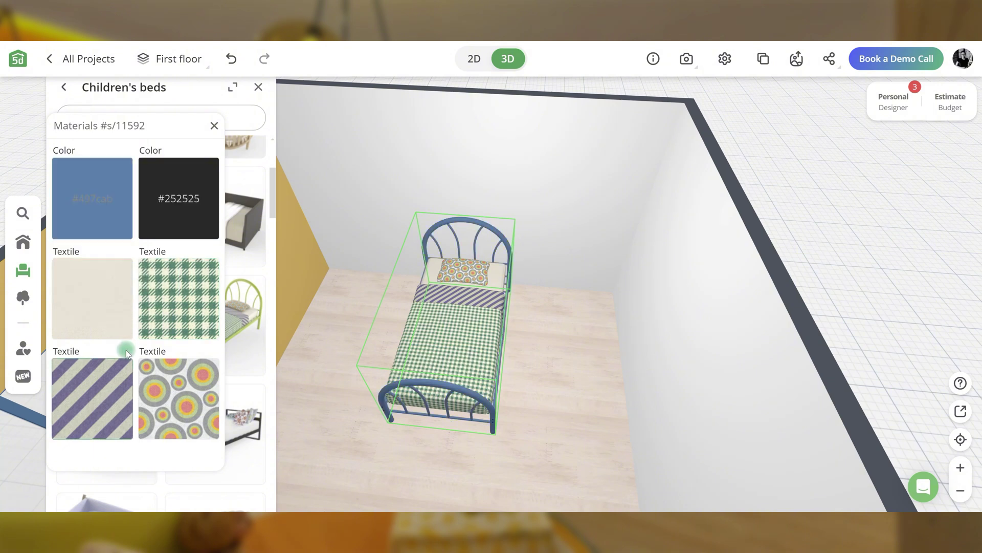
Replace the bed's textiles with a plain mustard-yellow blanket, a sun-patterned fold and a lime-green pillow.
{"action": "left_click", "coordinate": [182, 297]}
{"action": "left_click", "coordinate": [190, 302]}
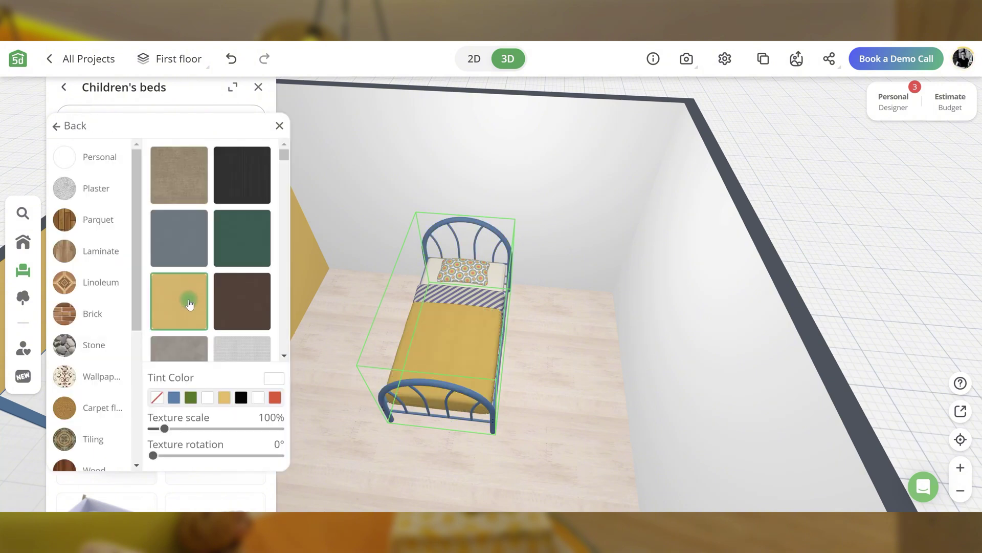
{"action": "left_click", "coordinate": [70, 128]}
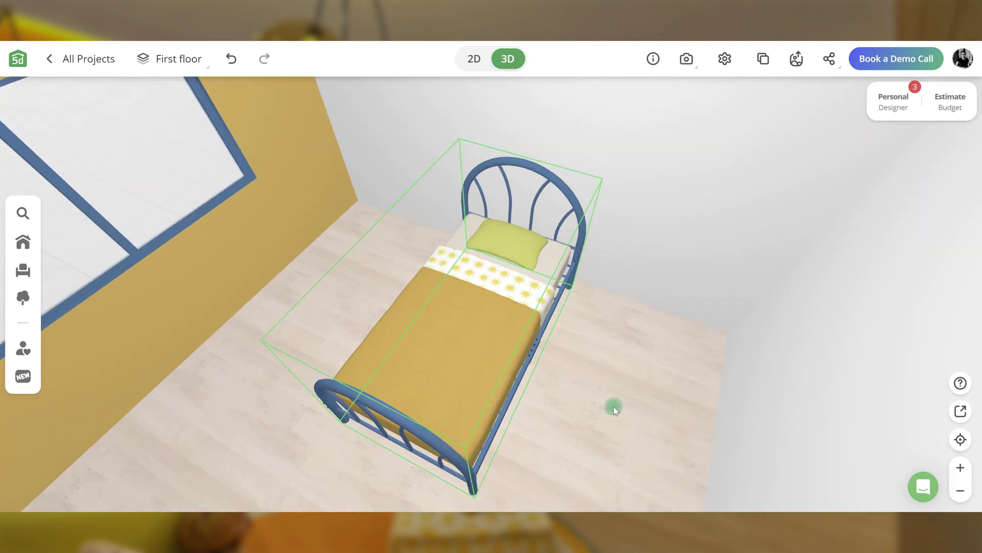
{"action": "left_click", "coordinate": [616, 404]}
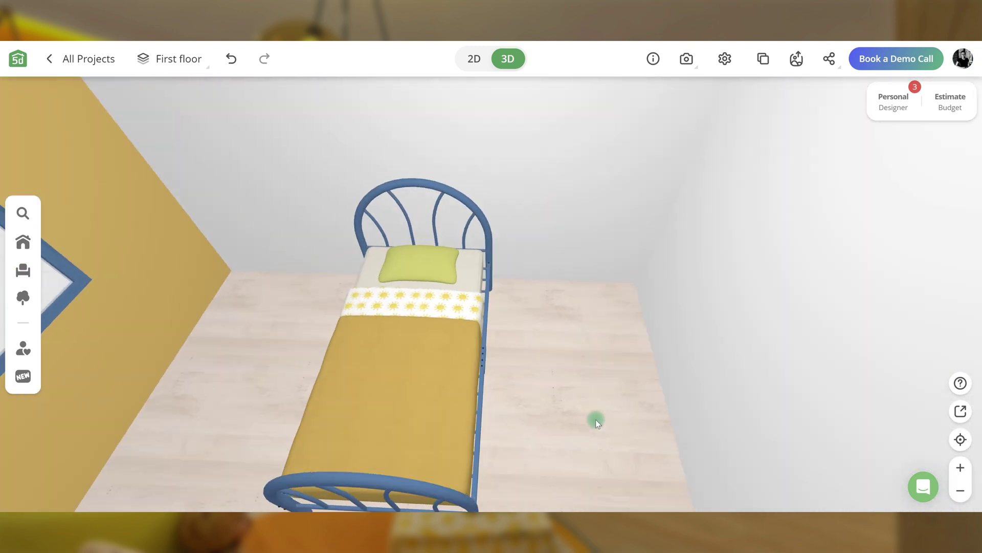
Place the black arched stand beside the bed's headboard and turn its open side toward the foot of the bed.
{"action": "left_click", "coordinate": [23, 270]}
{"action": "left_click", "coordinate": [112, 326]}
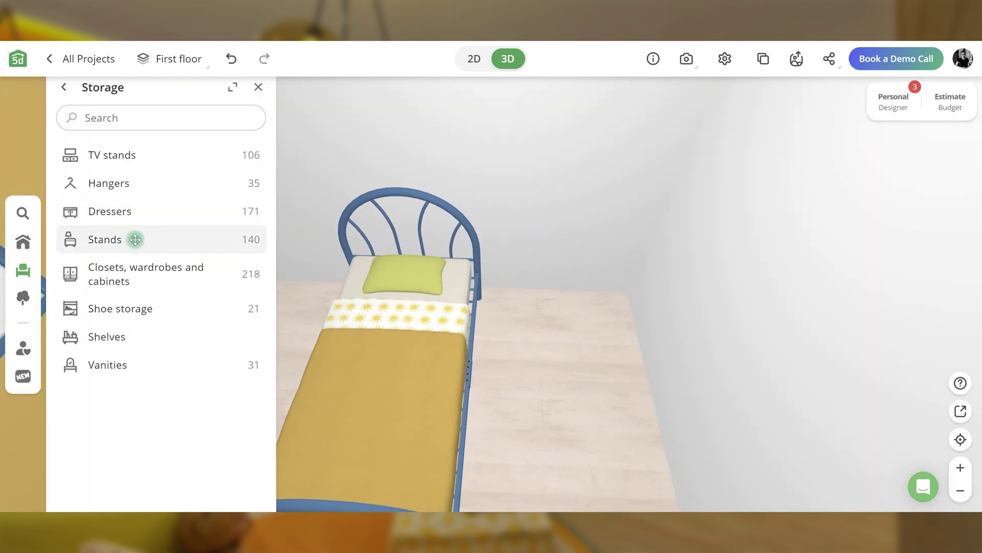
{"action": "left_click", "coordinate": [135, 238]}
{"action": "scroll", "coordinate": [204, 358], "scroll_direction": "down", "scroll_amount": 5}
{"action": "left_click_drag", "start_coordinate": [198, 230], "coordinate": [517, 317]}
{"action": "left_click", "coordinate": [609, 494]}
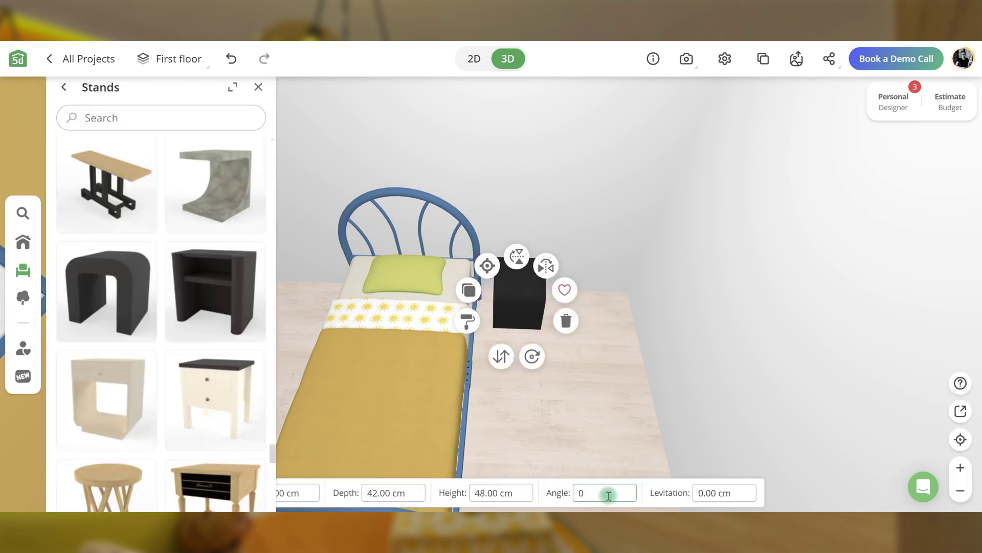
Change the arched stand's black finish to white and put a matching copy on the bed's other side.
{"action": "left_click", "coordinate": [467, 322]}
{"action": "left_click", "coordinate": [172, 169]}
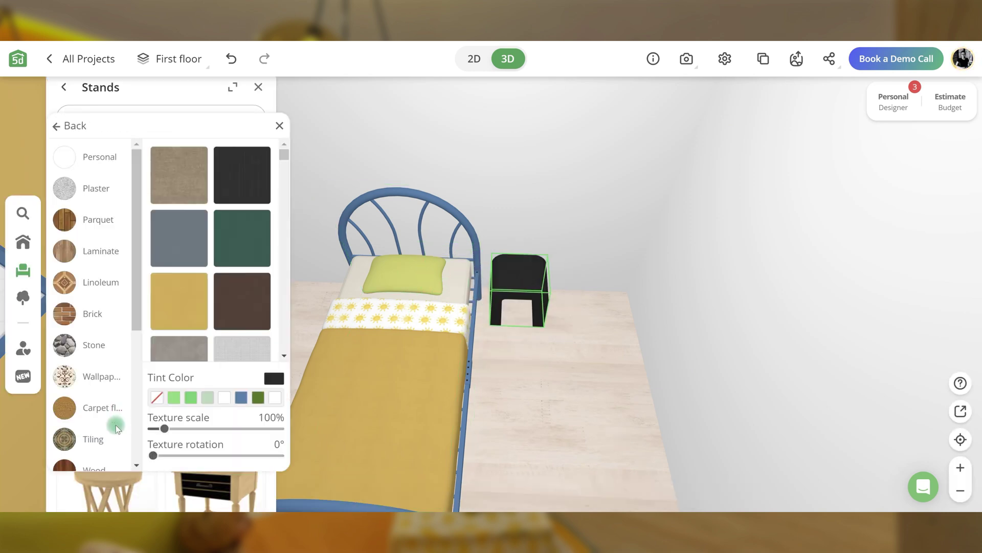
{"action": "left_click", "coordinate": [279, 126]}
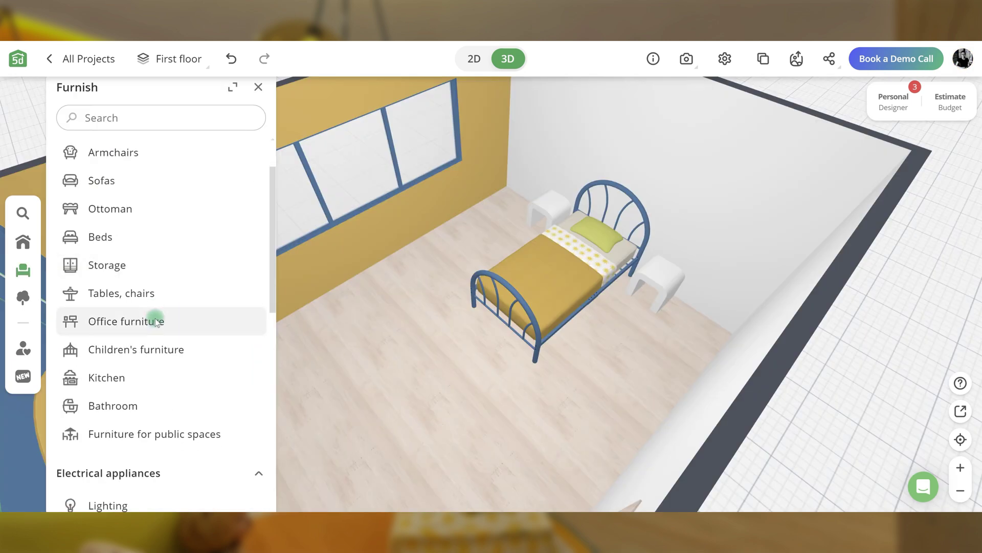
Place two white desks with drawers side by side along the yellow wall beneath the wide window.
{"action": "left_click", "coordinate": [156, 321]}
{"action": "scroll", "coordinate": [154, 231], "scroll_direction": "down", "scroll_amount": 2}
{"action": "left_click_drag", "start_coordinate": [211, 337], "coordinate": [383, 256]}
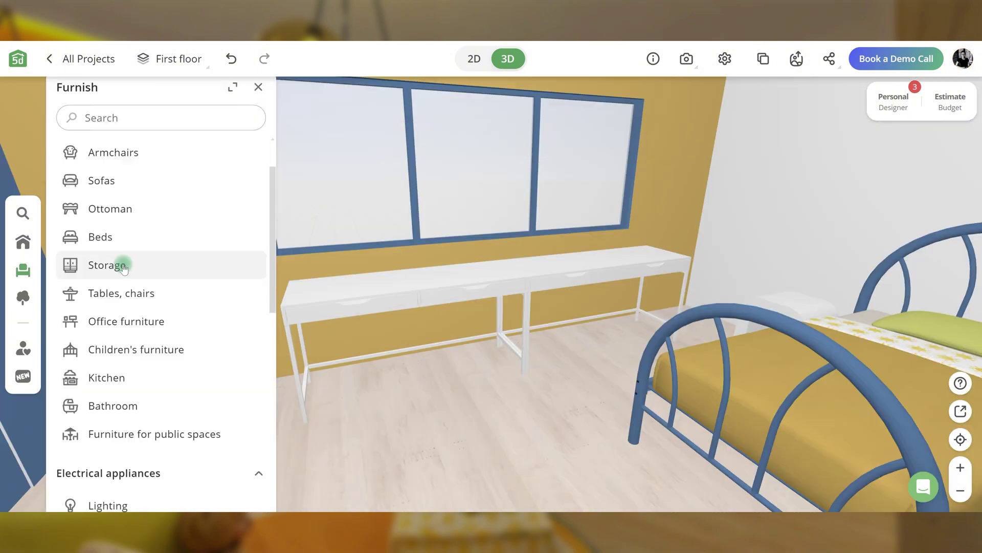
Place the orange two-drawer stand under the desk end nearest the blue wall and set its height to 66 cm.
{"action": "left_click", "coordinate": [125, 261]}
{"action": "left_click", "coordinate": [122, 242]}
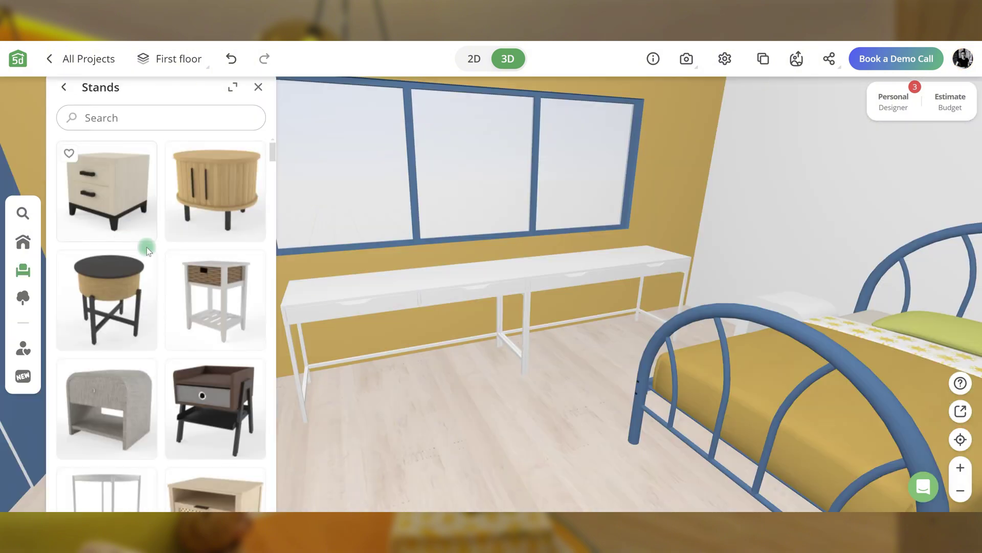
{"action": "scroll", "coordinate": [153, 307], "scroll_direction": "down", "scroll_amount": 3}
{"action": "left_click_drag", "start_coordinate": [127, 302], "coordinate": [321, 370]}
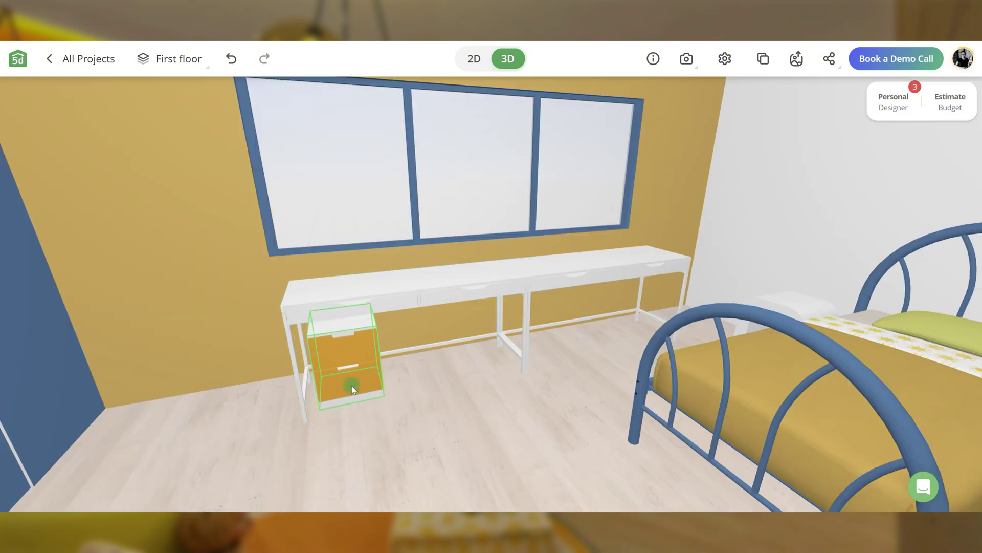
{"action": "left_click", "coordinate": [352, 385]}
{"action": "left_click", "coordinate": [497, 493]}
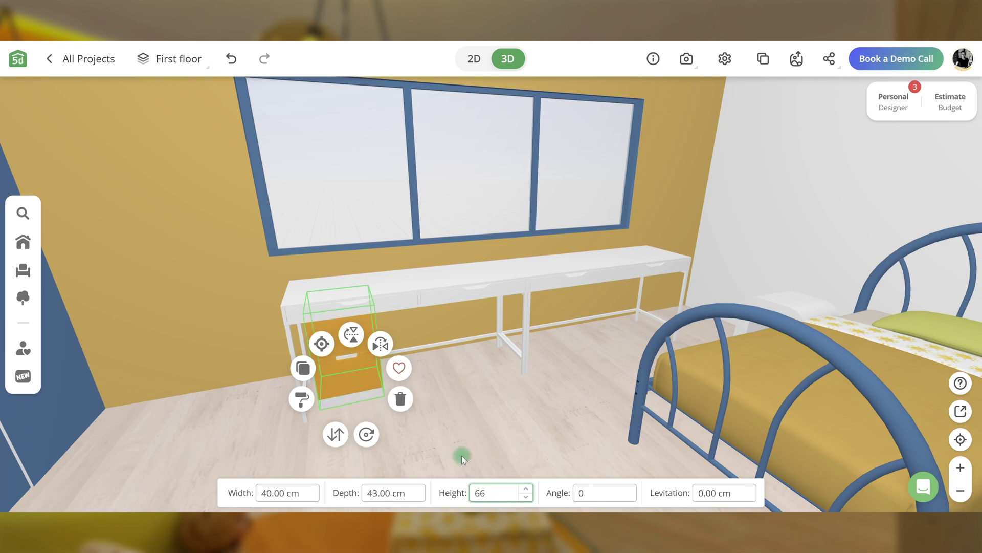
Recolour the stand's orange drawers to lime #D4DB64 and put a matching copy under the other end of the desks.
{"action": "left_click", "coordinate": [301, 400]}
{"action": "left_click", "coordinate": [189, 245]}
{"action": "left_click", "coordinate": [204, 289]}
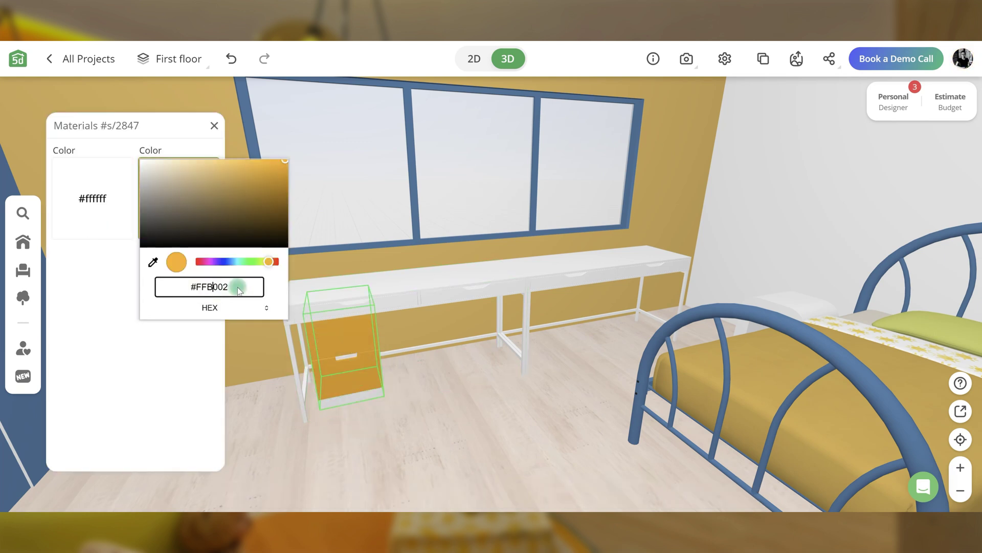
{"action": "type", "text": "D4D864"}
{"action": "left_click", "coordinate": [164, 346]}
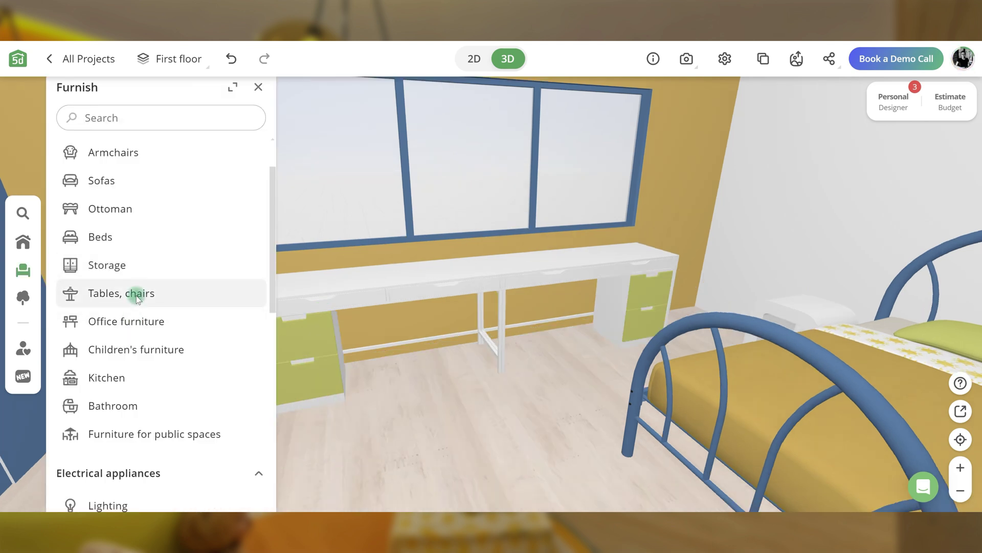
Place the grey spindle-back chair in front of the desks and set its angle to 180 so it faces them.
{"action": "left_click", "coordinate": [137, 297]}
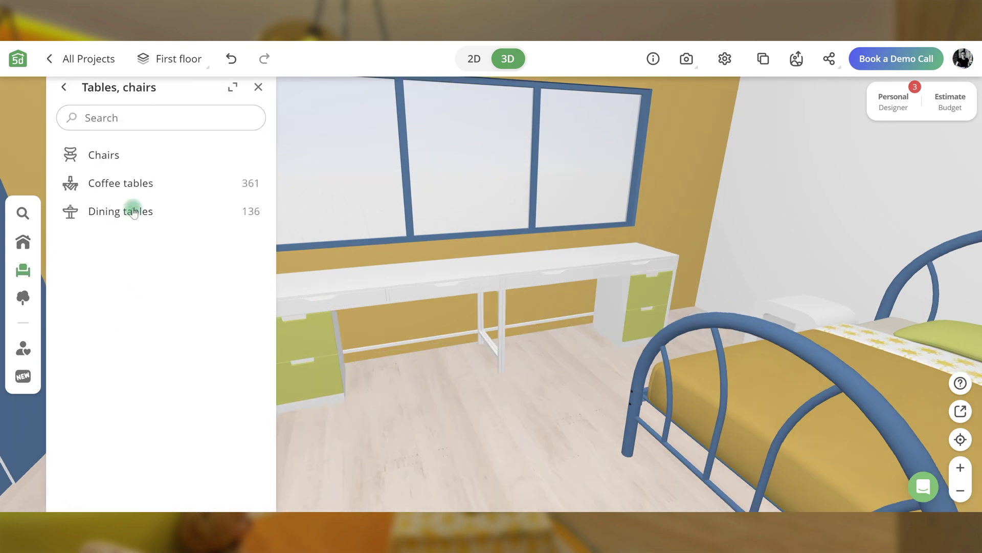
{"action": "left_click", "coordinate": [126, 156]}
{"action": "left_click_drag", "start_coordinate": [204, 200], "coordinate": [397, 367]}
{"action": "left_click_drag", "start_coordinate": [434, 404], "coordinate": [441, 463]}
{"action": "left_click", "coordinate": [599, 497]}
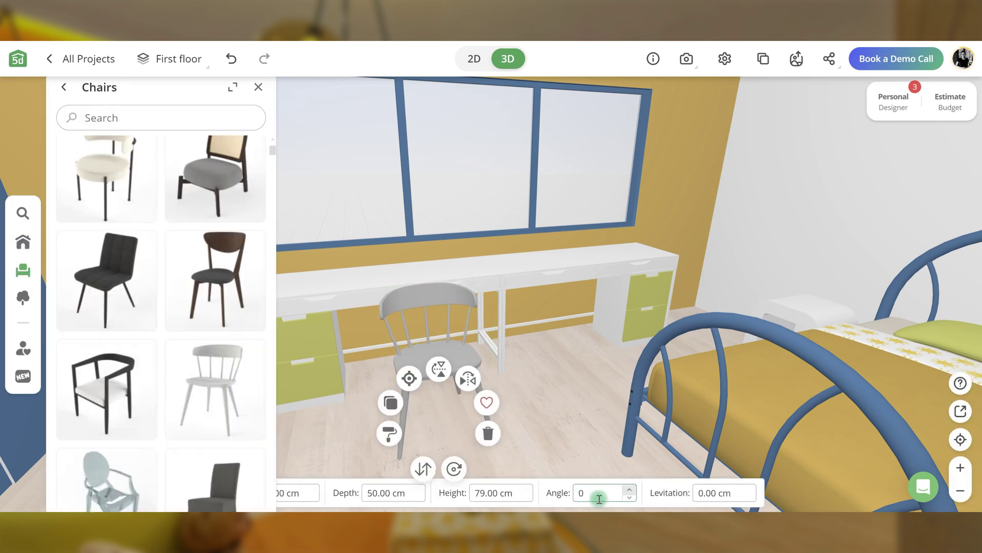
{"action": "type", "text": "180"}
Recolour the spindle-back chair to blue #497CAB, matching the bed frame.
{"action": "left_click", "coordinate": [387, 432]}
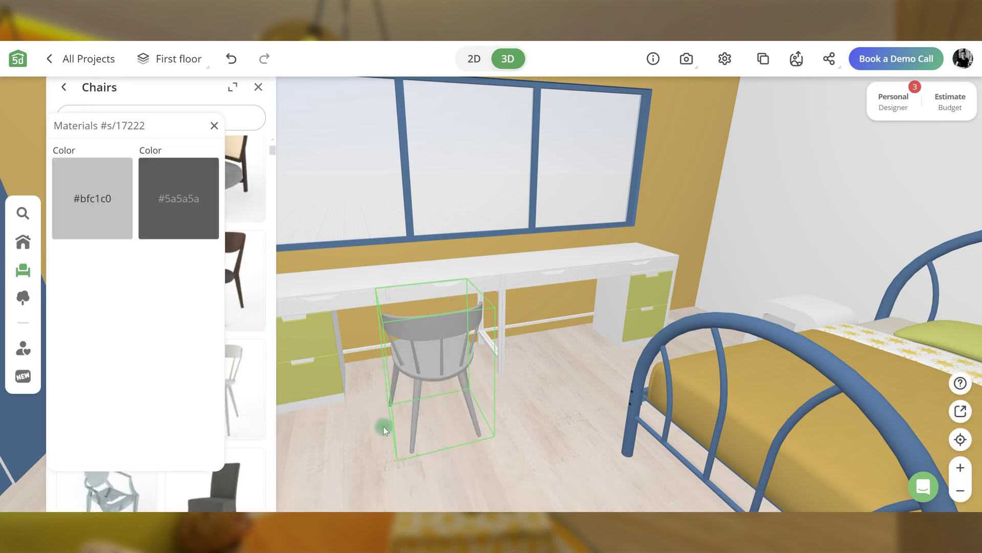
{"action": "left_click", "coordinate": [86, 199]}
{"action": "left_click", "coordinate": [141, 308]}
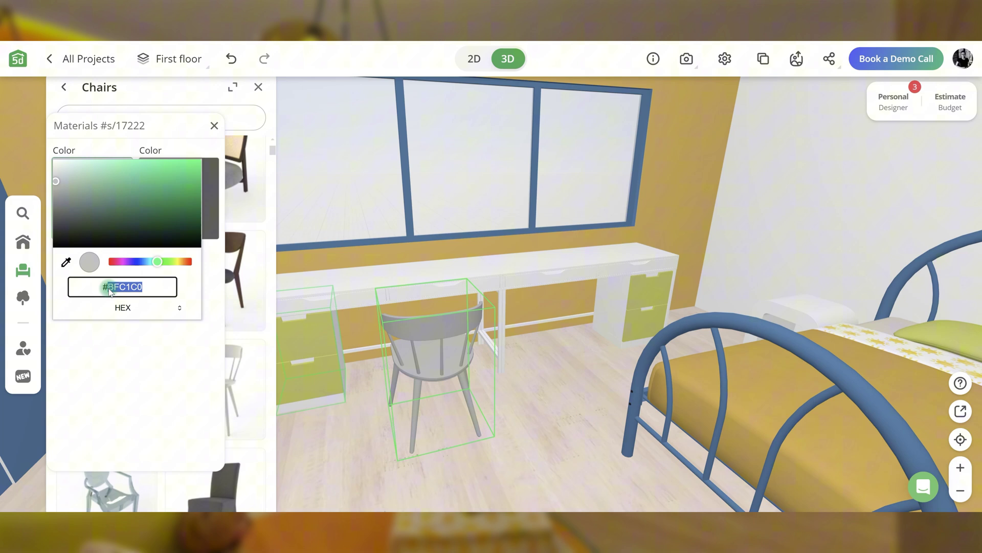
{"action": "type", "text": "497CAD"}
{"action": "left_click", "coordinate": [145, 377]}
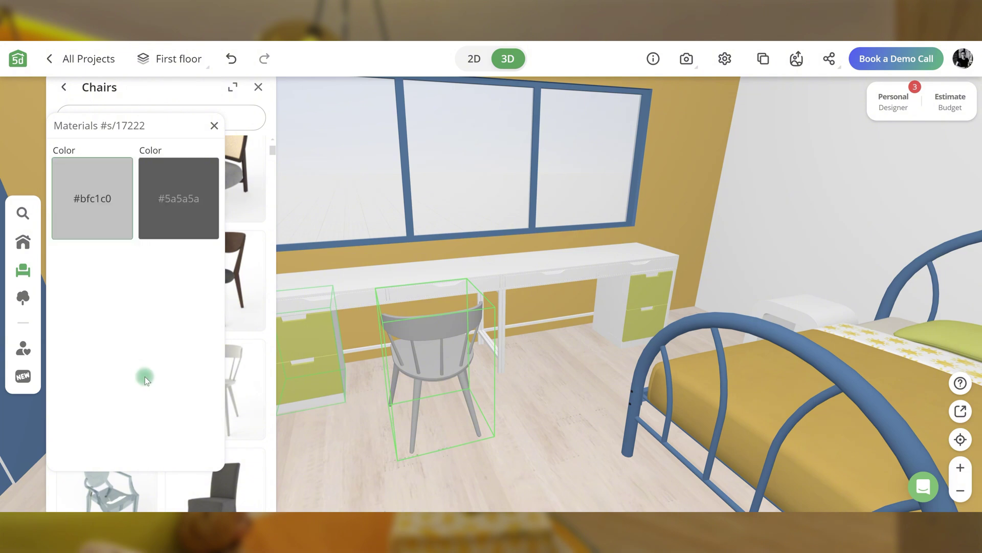
Duplicate the blue chair and position the two chairs along the desks.
{"action": "left_click", "coordinate": [442, 339]}
{"action": "left_click", "coordinate": [390, 411]}
{"action": "left_click", "coordinate": [516, 348]}
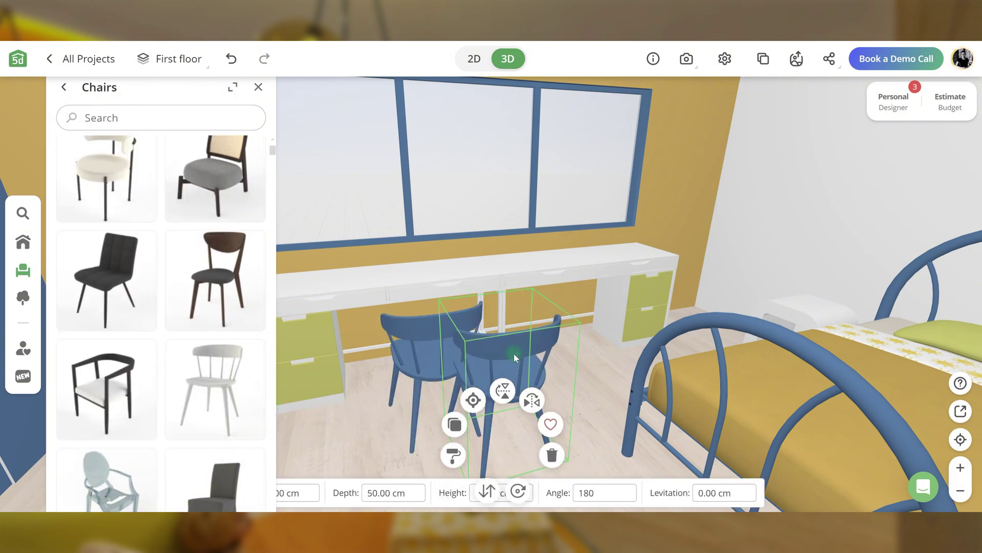
{"action": "left_click_drag", "start_coordinate": [514, 353], "coordinate": [432, 372]}
Place the round red bean bag armchair in front of the round window and rotate it to an angle of 255.
{"action": "left_click", "coordinate": [22, 270]}
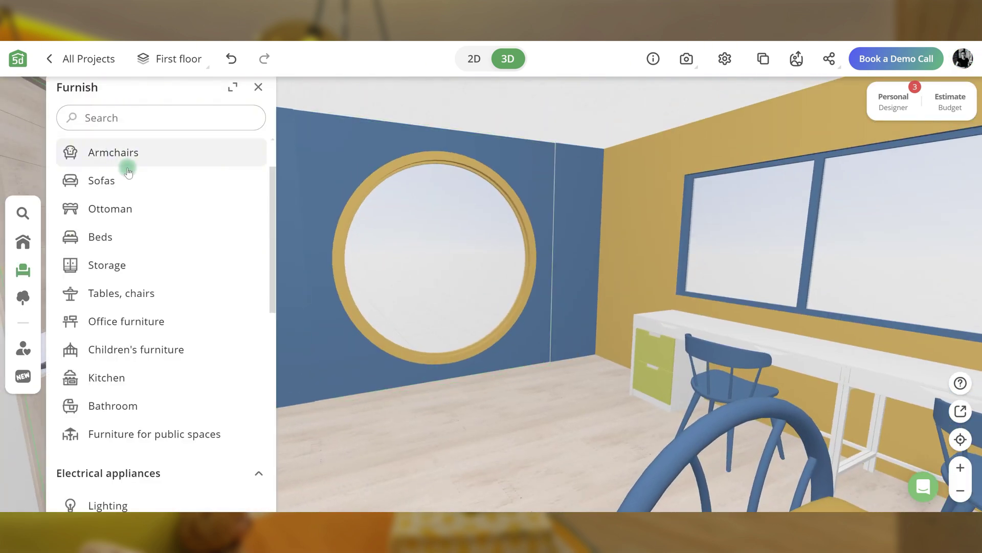
{"action": "left_click", "coordinate": [128, 163]}
{"action": "left_click", "coordinate": [131, 243]}
{"action": "left_click_drag", "start_coordinate": [408, 417], "coordinate": [413, 426]}
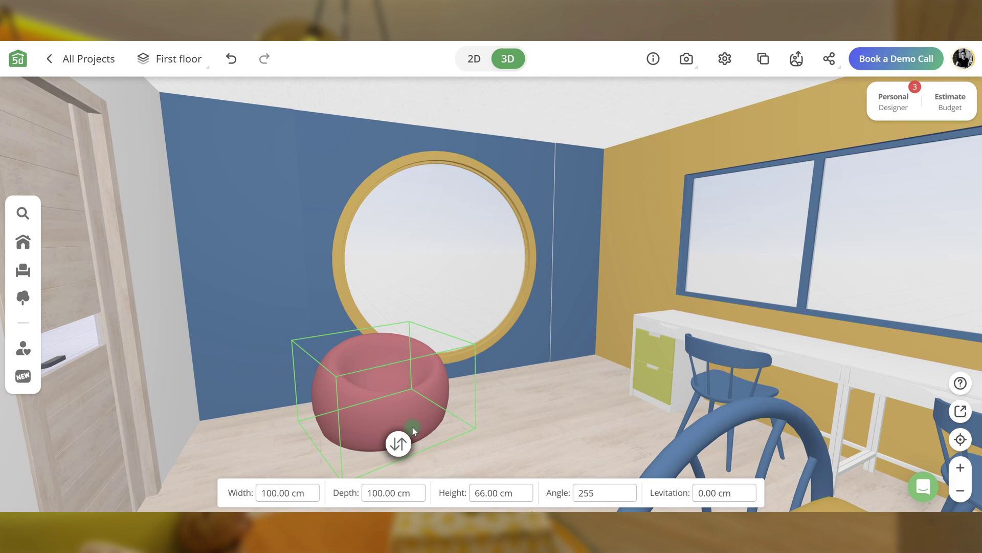
Recolour the bean bag warm yellow and add a copy beside it in lime #D4DB64.
{"action": "left_click", "coordinate": [337, 443]}
{"action": "left_click", "coordinate": [98, 183]}
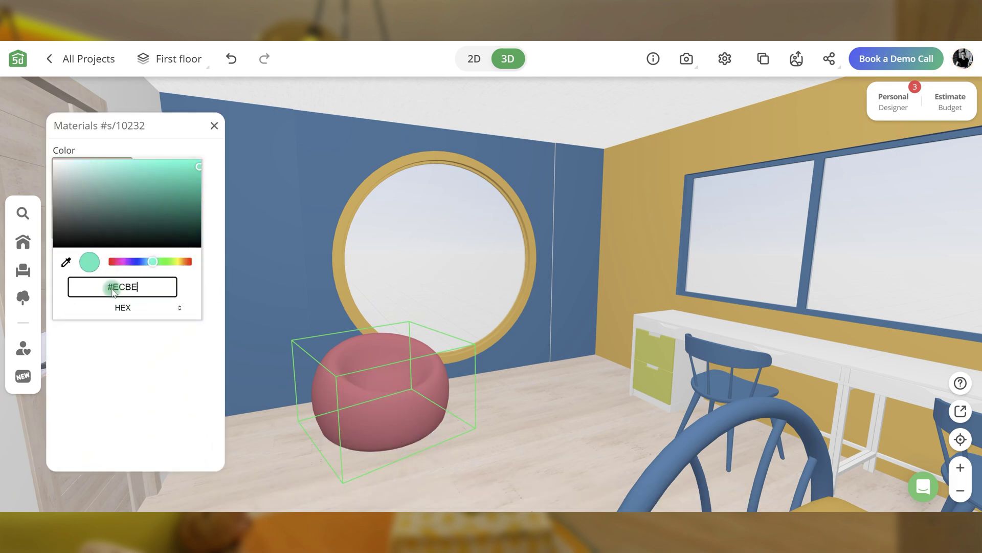
{"action": "left_click", "coordinate": [137, 373]}
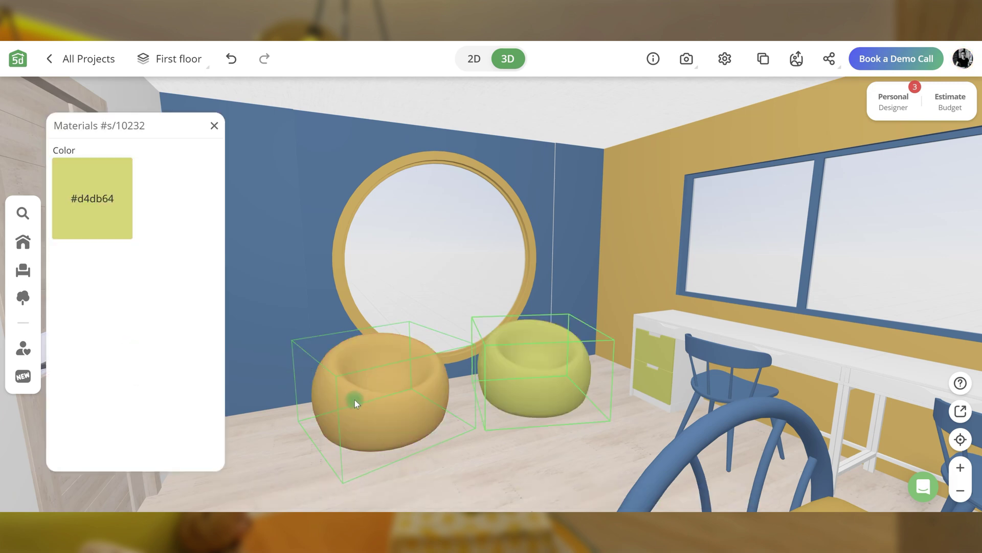
Place the teal tufted ottoman in front of the bean bags, sized 60 × 60 × 24 cm with 1 cm levitation.
{"action": "left_click_drag", "start_coordinate": [355, 400], "coordinate": [555, 478]}
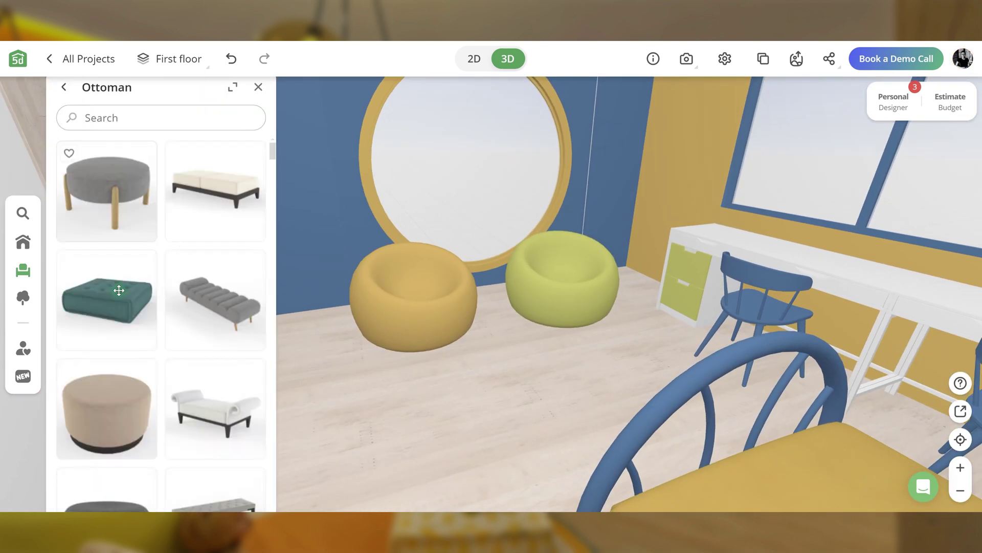
{"action": "left_click_drag", "start_coordinate": [106, 301], "coordinate": [487, 420]}
{"action": "left_click", "coordinate": [409, 492]}
{"action": "type", "text": "60"}
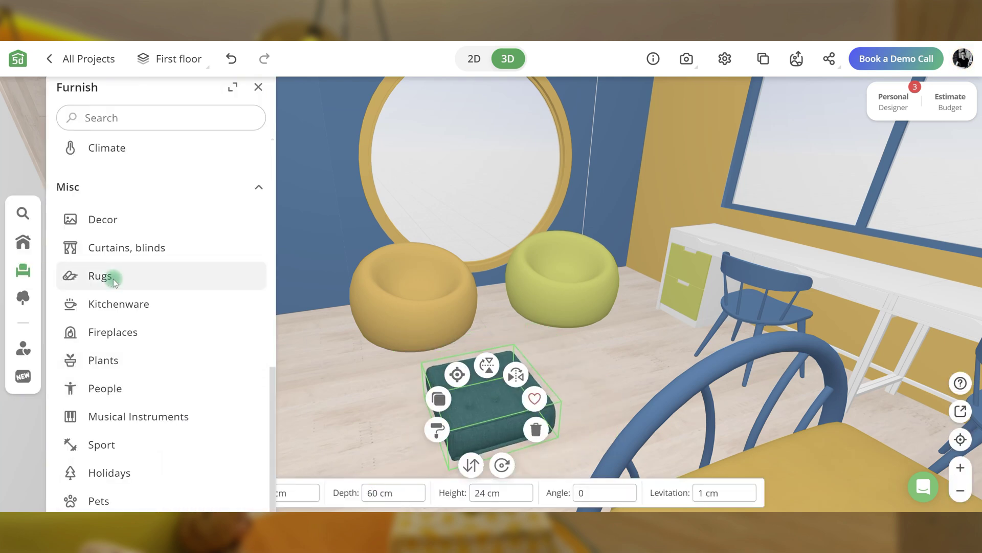
Place the round brown rug with concentric bands on the floor under the ottoman and bean bags.
{"action": "left_click", "coordinate": [103, 276]}
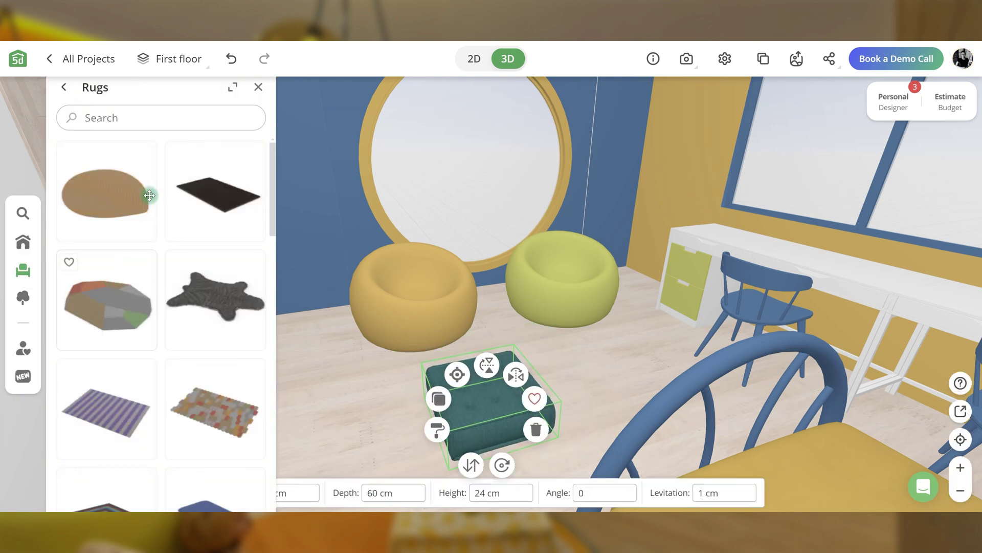
{"action": "scroll", "coordinate": [148, 195], "scroll_direction": "down", "scroll_amount": 4}
{"action": "left_click_drag", "start_coordinate": [199, 397], "coordinate": [503, 362]}
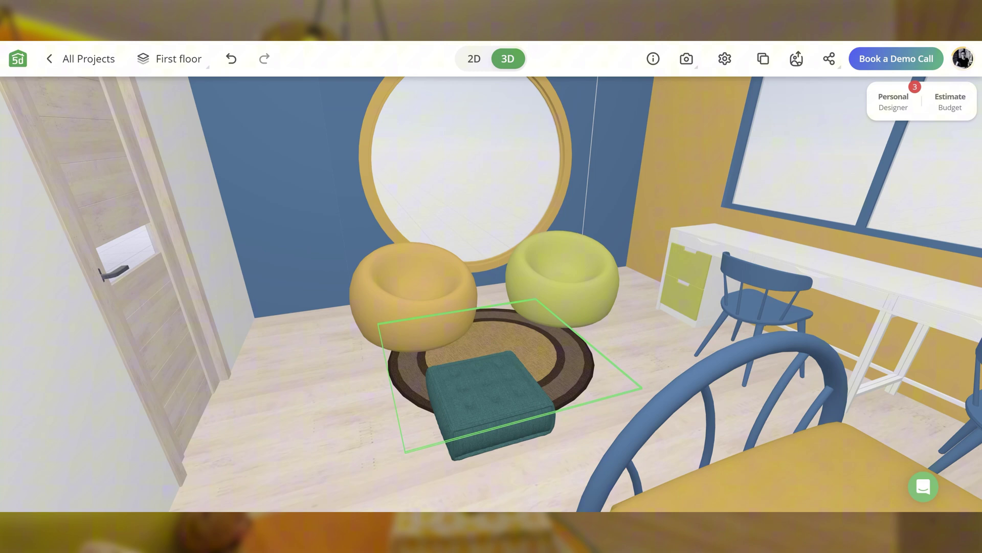
Resize the round rug to 200 × 200 cm and change its textiles to yellow and white bands with a blue border.
{"action": "left_click", "coordinate": [285, 490]}
{"action": "type", "text": "200"}
{"action": "key", "text": "Tab"}
{"action": "type", "text": "200"}
{"action": "key", "text": "Tab"}
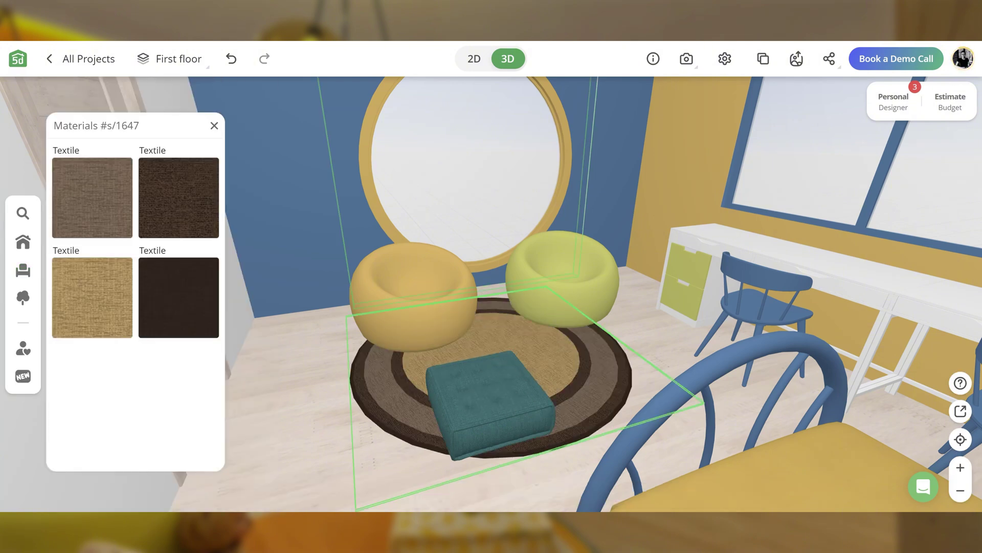
{"action": "left_click", "coordinate": [92, 186]}
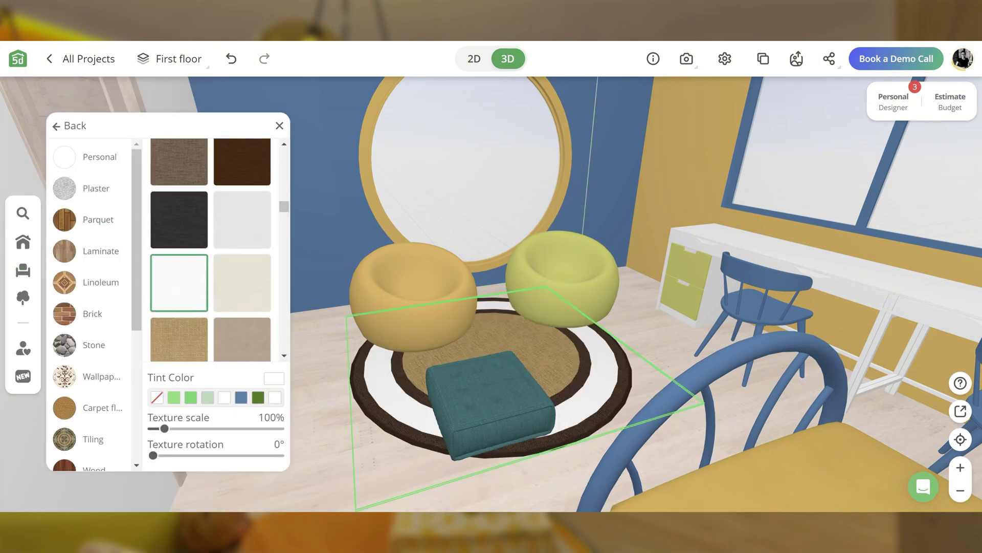
Apply the yellow sun pattern from the Personal materials to the ottoman at about 210% texture scale.
{"action": "left_click", "coordinate": [493, 428]}
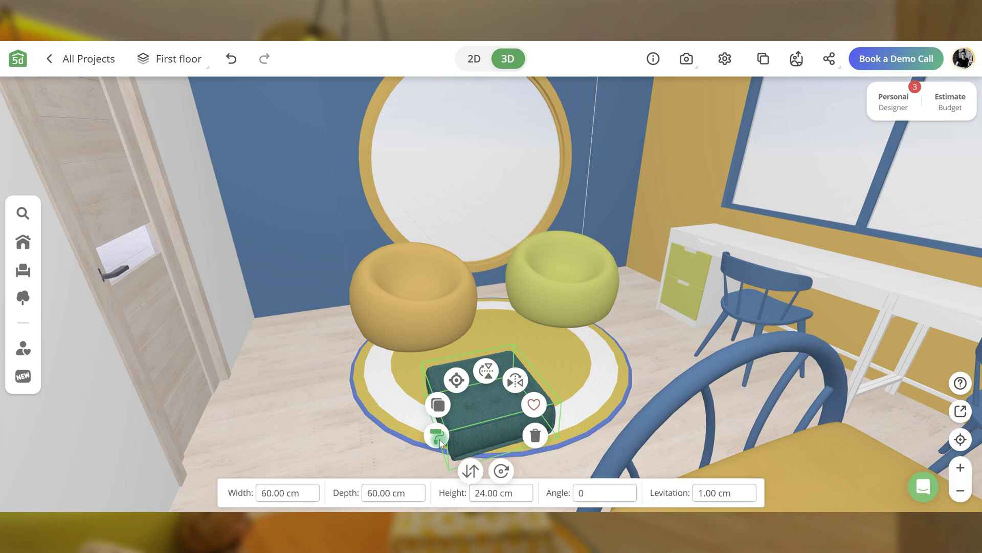
{"action": "left_click", "coordinate": [438, 436]}
{"action": "left_click", "coordinate": [98, 207]}
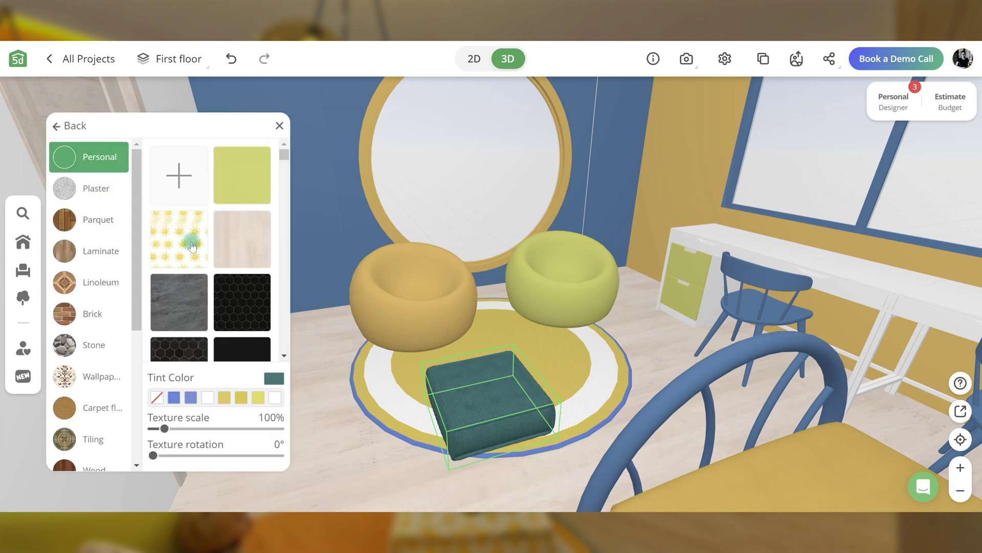
{"action": "left_click", "coordinate": [191, 245]}
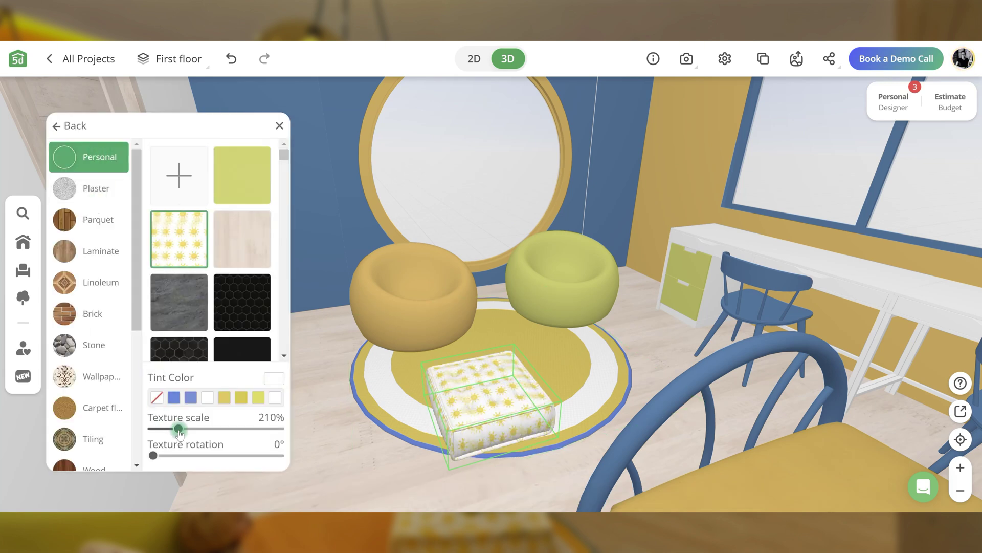
{"action": "left_click", "coordinate": [279, 126]}
Place the tall, narrow wardrobe with a green door and grey drawers in the white corner beyond the bed, facing the room.
{"action": "left_click_drag", "start_coordinate": [587, 465], "coordinate": [399, 471]}
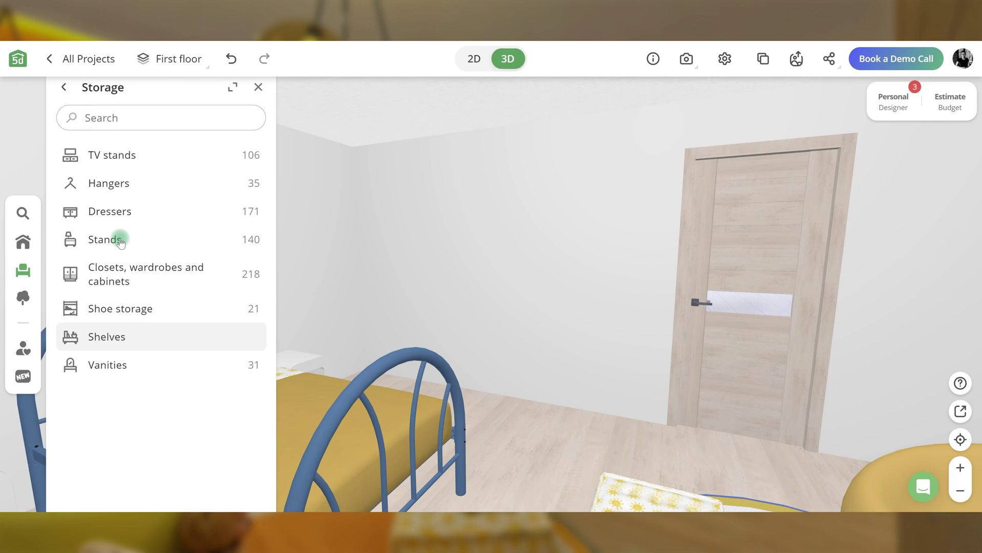
{"action": "left_click", "coordinate": [146, 274]}
{"action": "scroll", "coordinate": [161, 248], "scroll_direction": "down", "scroll_amount": 5}
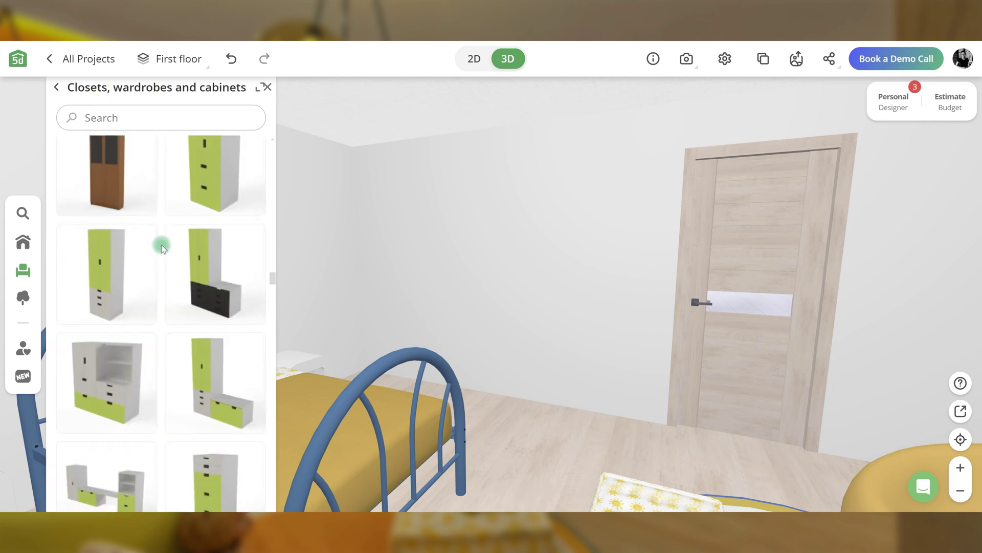
{"action": "left_click_drag", "start_coordinate": [258, 296], "coordinate": [426, 391]}
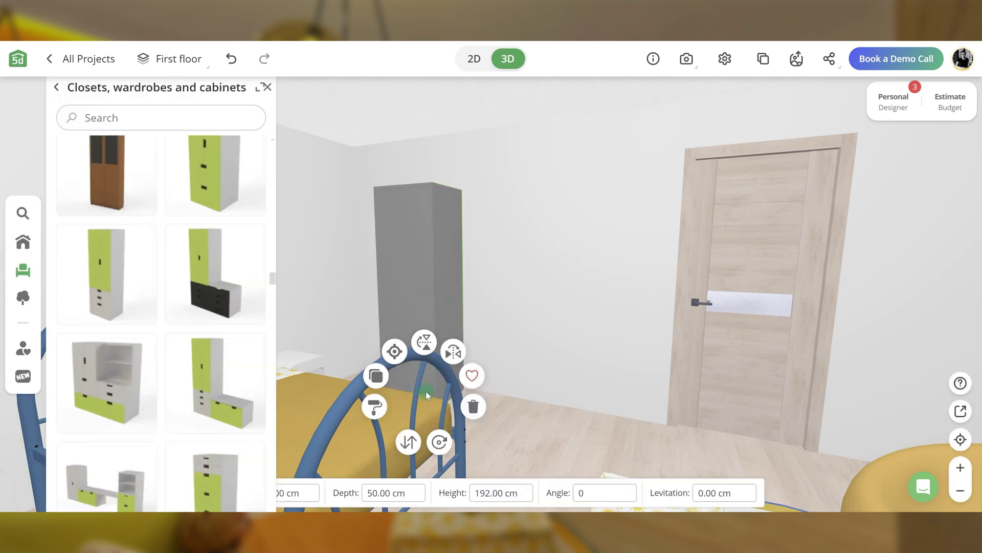
Recolour the wardrobe's green door to #ECBE5B and its grey body to white.
{"action": "left_click", "coordinate": [374, 405]}
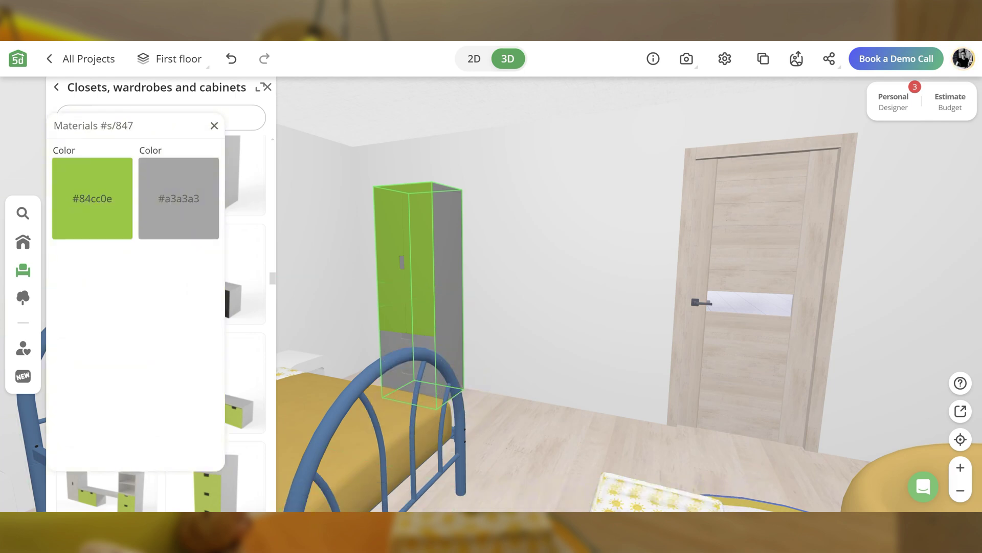
{"action": "left_click", "coordinate": [106, 229]}
{"action": "left_click", "coordinate": [122, 309]}
{"action": "left_click", "coordinate": [167, 282]}
{"action": "type", "text": "#ECBE5B"}
{"action": "left_click", "coordinate": [145, 368]}
{"action": "left_click", "coordinate": [158, 203]}
{"action": "left_click_drag", "start_coordinate": [148, 169], "coordinate": [120, 160]}
{"action": "left_click", "coordinate": [120, 369]}
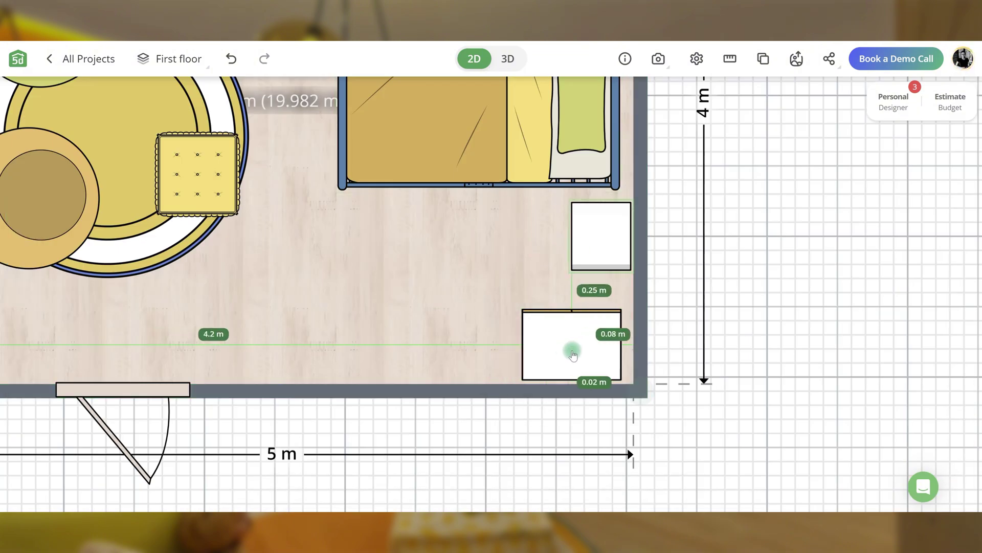
Line up four of the wardrobes side by side in the 2D plan along the wall between the corner and the door.
{"action": "left_click_drag", "start_coordinate": [571, 347], "coordinate": [488, 346]}
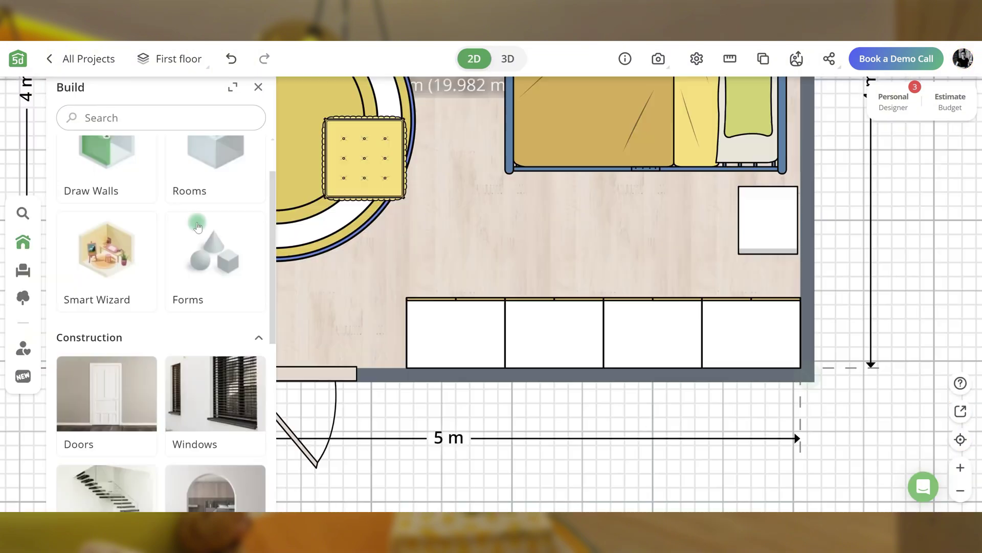
Place a box 10 cm wide, 55 cm deep and 250 cm high against the door end of the wardrobe row.
{"action": "left_click", "coordinate": [198, 227]}
{"action": "left_click_drag", "start_coordinate": [99, 202], "coordinate": [395, 307]}
{"action": "left_click", "coordinate": [287, 493]}
{"action": "type", "text": "10"}
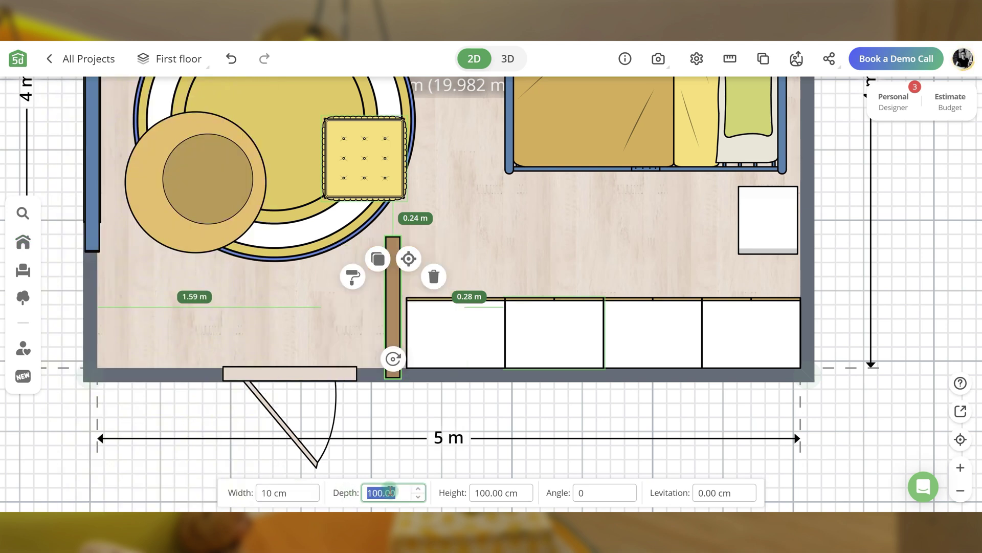
{"action": "left_click_drag", "start_coordinate": [393, 311], "coordinate": [397, 331]}
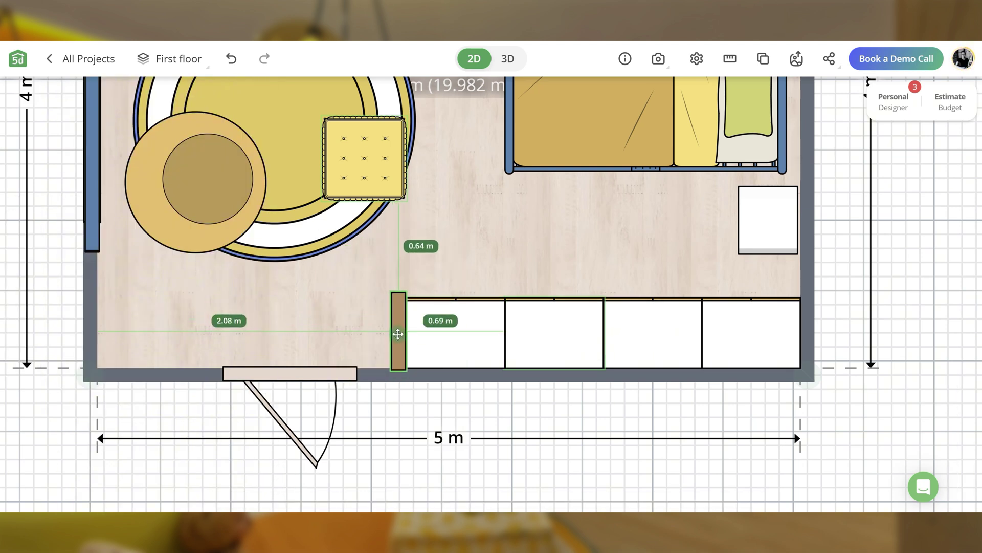
{"action": "left_click", "coordinate": [501, 492]}
{"action": "type", "text": "270"}
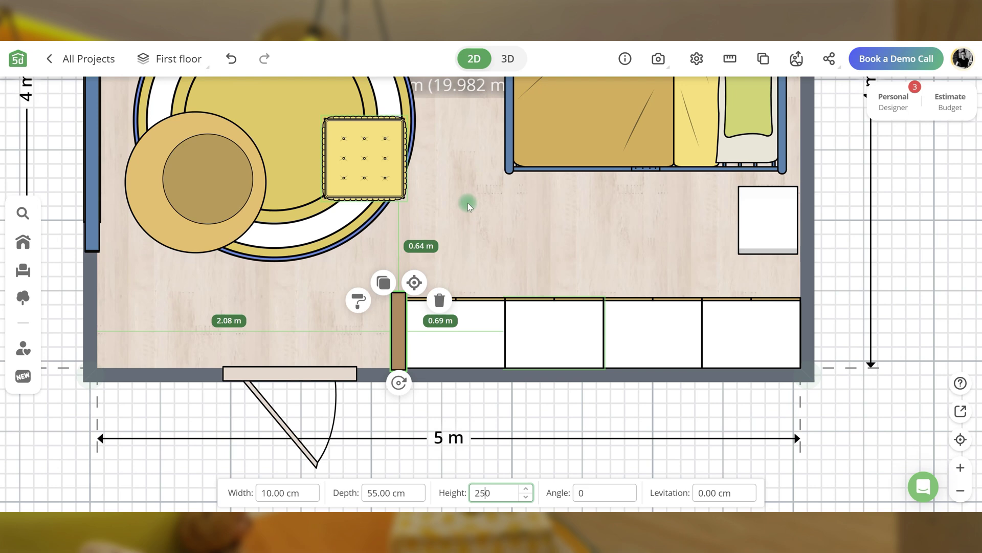
{"action": "key", "text": "Return"}
In the 3D view, apply the pale wood texture from the Personal materials to the tall box beside the door.
{"action": "left_click", "coordinate": [507, 59]}
{"action": "left_click", "coordinate": [543, 257]}
{"action": "left_click", "coordinate": [502, 382]}
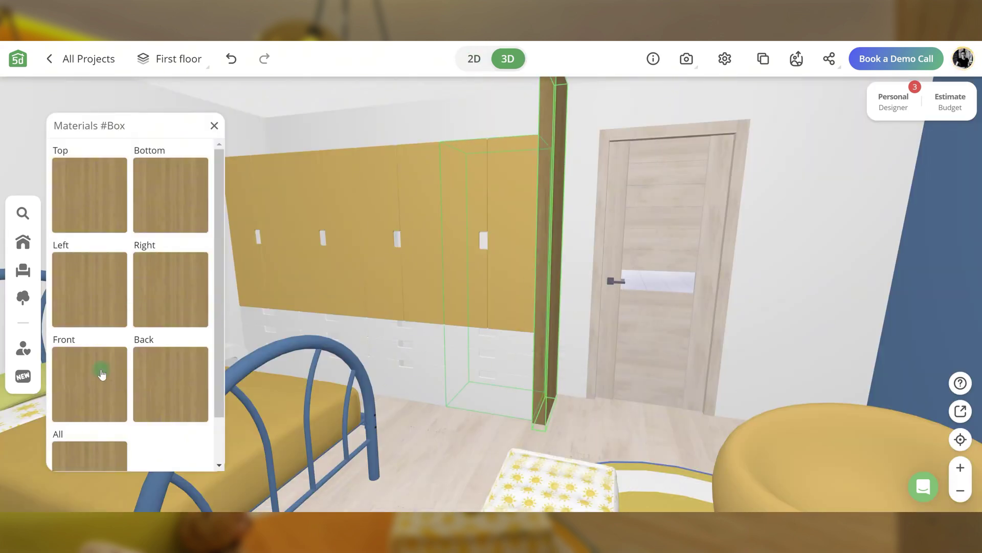
{"action": "left_click", "coordinate": [102, 374]}
{"action": "left_click", "coordinate": [153, 400]}
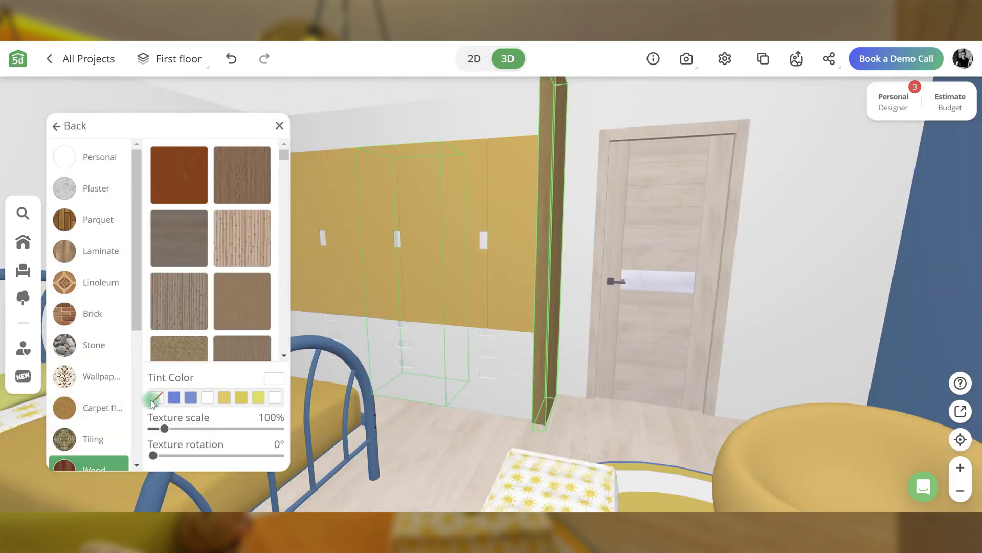
{"action": "left_click", "coordinate": [104, 162]}
{"action": "left_click", "coordinate": [507, 282]}
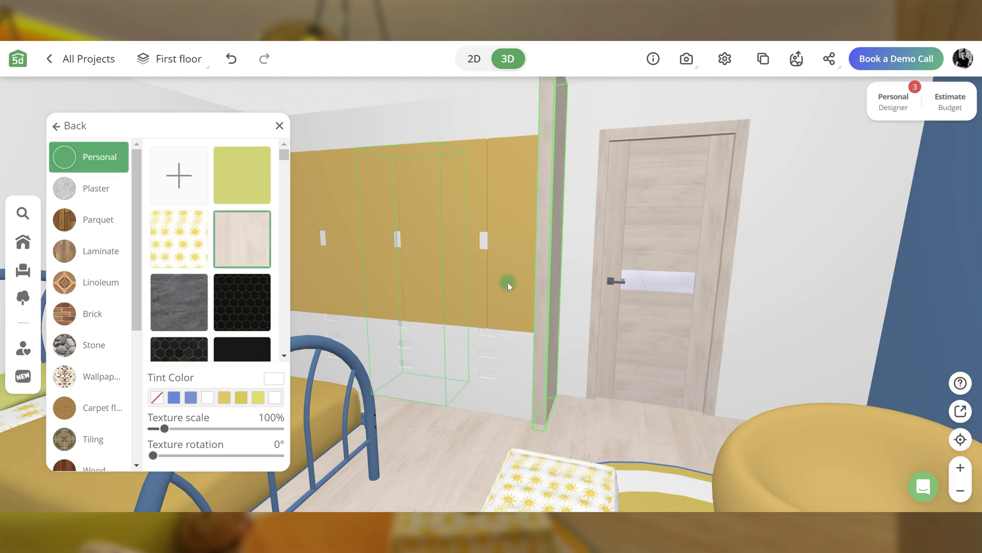
Place the half-round brick gable from the Roofs catalogue against the white wall behind the bed's headboard.
{"action": "mouse_move", "coordinate": [507, 282]}
{"action": "left_mouse_down"}
{"action": "mouse_move", "coordinate": [521, 317]}
{"action": "mouse_move", "coordinate": [519, 287]}
{"action": "left_mouse_up"}
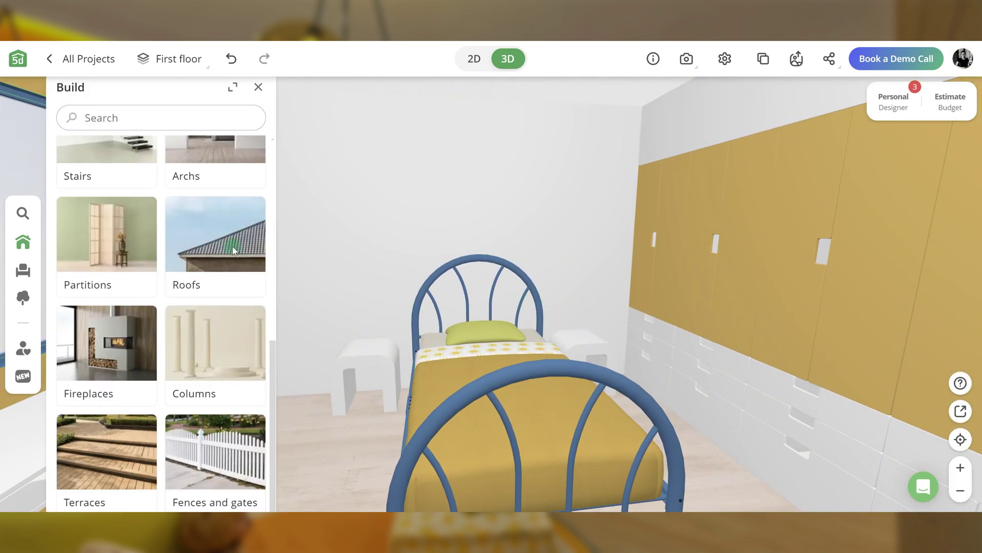
{"action": "left_click", "coordinate": [235, 251]}
{"action": "scroll", "coordinate": [213, 265], "scroll_direction": "down", "scroll_amount": 10}
{"action": "left_click", "coordinate": [460, 355]}
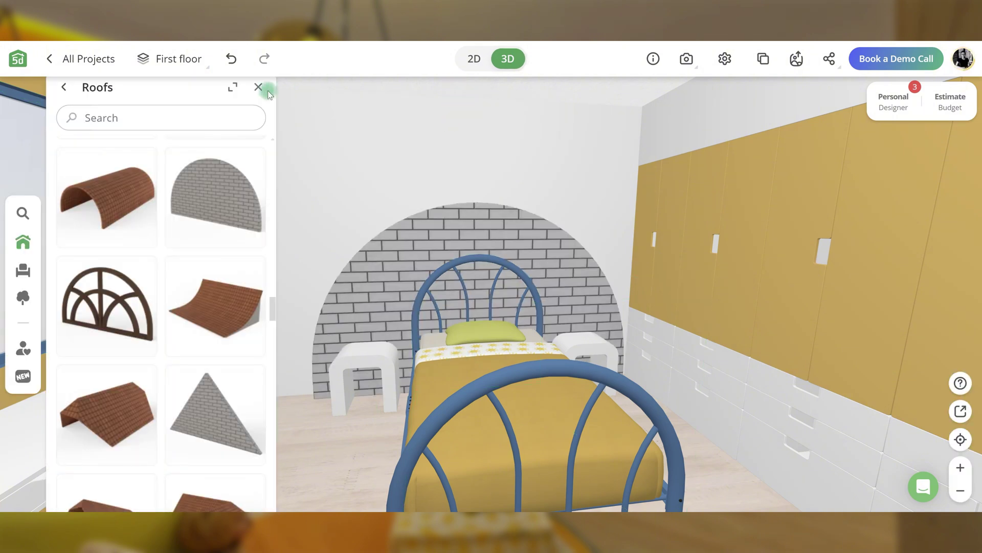
{"action": "left_click", "coordinate": [260, 88]}
Resize the half-round panel behind the bed to 1 cm deep and 220 cm wide.
{"action": "left_click", "coordinate": [386, 286]}
{"action": "left_click", "coordinate": [380, 492]}
{"action": "type", "text": "1"}
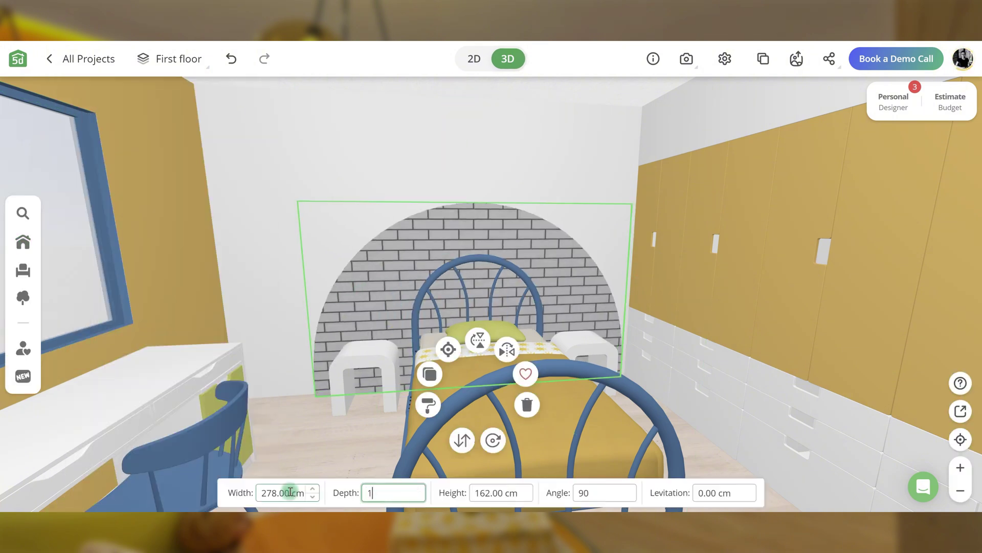
{"action": "left_click", "coordinate": [291, 491]}
{"action": "type", "text": "220"}
{"action": "double_click", "coordinate": [527, 496]}
{"action": "left_click", "coordinate": [723, 493]}
Replace the half-round panel's brick finish with a plain yellow that matches the wardrobe doors.
{"action": "left_click", "coordinate": [428, 404]}
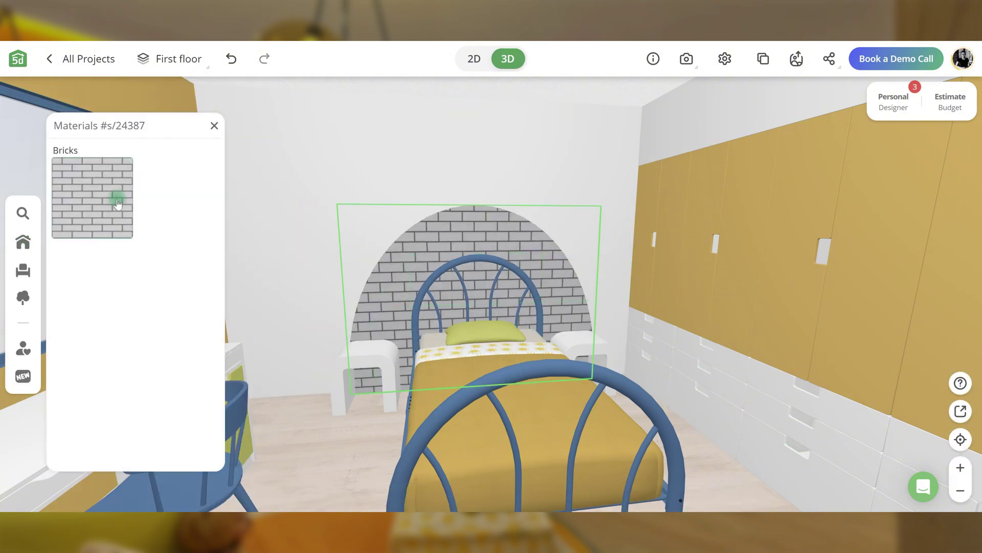
{"action": "left_click", "coordinate": [118, 203]}
{"action": "left_click", "coordinate": [214, 397]}
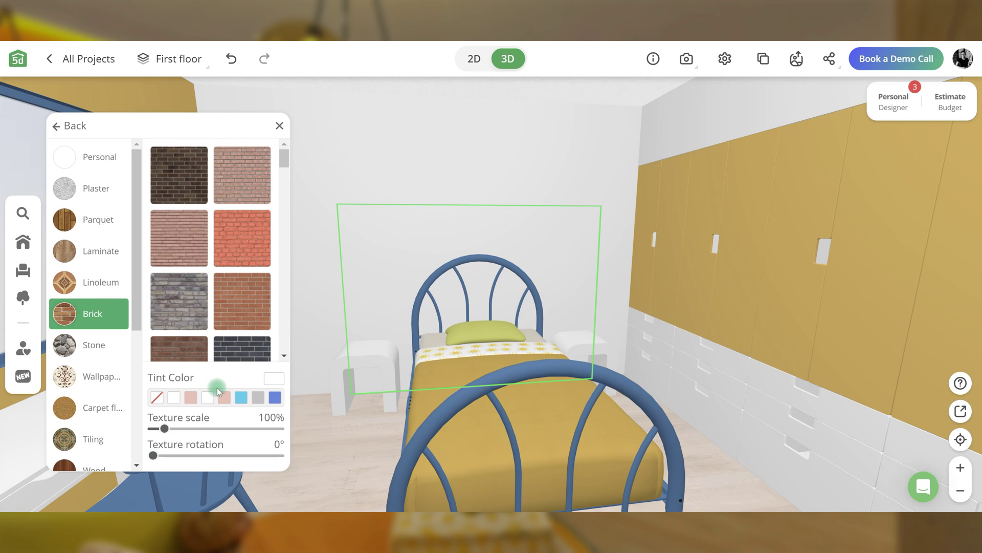
{"action": "left_click", "coordinate": [279, 126]}
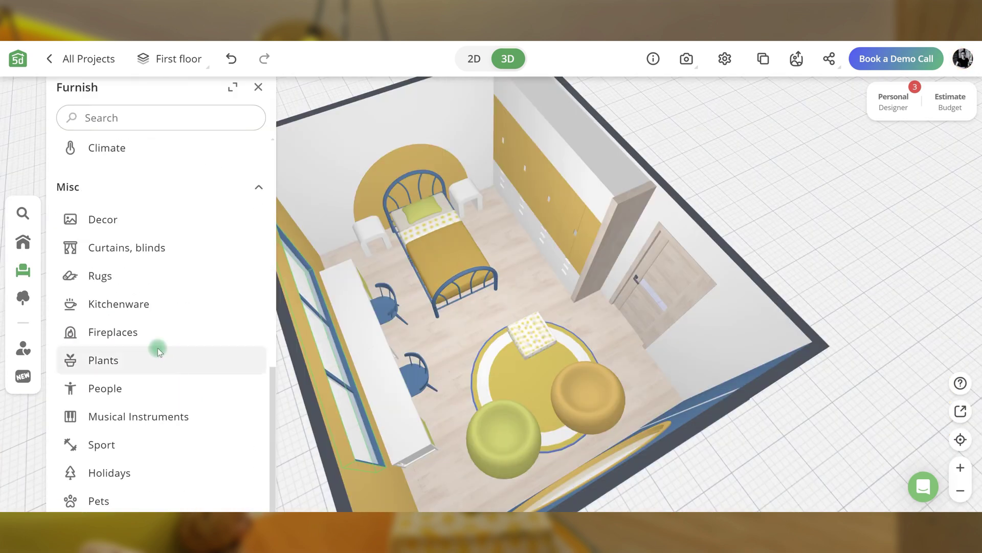
Place the rubber plant in the striped pot between the bedside table and wardrobes, 58 cm wide, 70 cm high, with 1 cm levitation.
{"action": "left_click", "coordinate": [159, 351]}
{"action": "scroll", "coordinate": [159, 351], "scroll_direction": "down", "scroll_amount": 10}
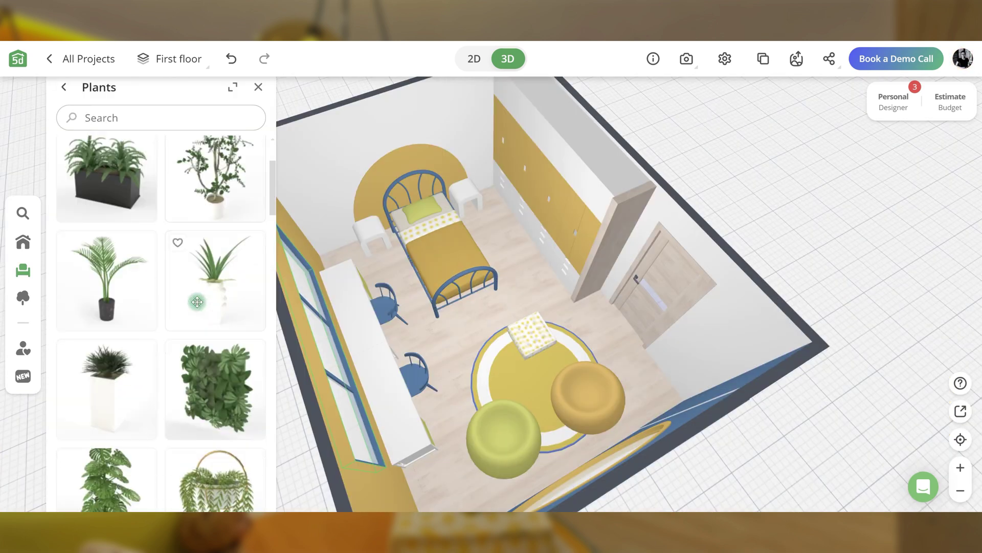
{"action": "left_click_drag", "start_coordinate": [509, 195], "coordinate": [486, 200]}
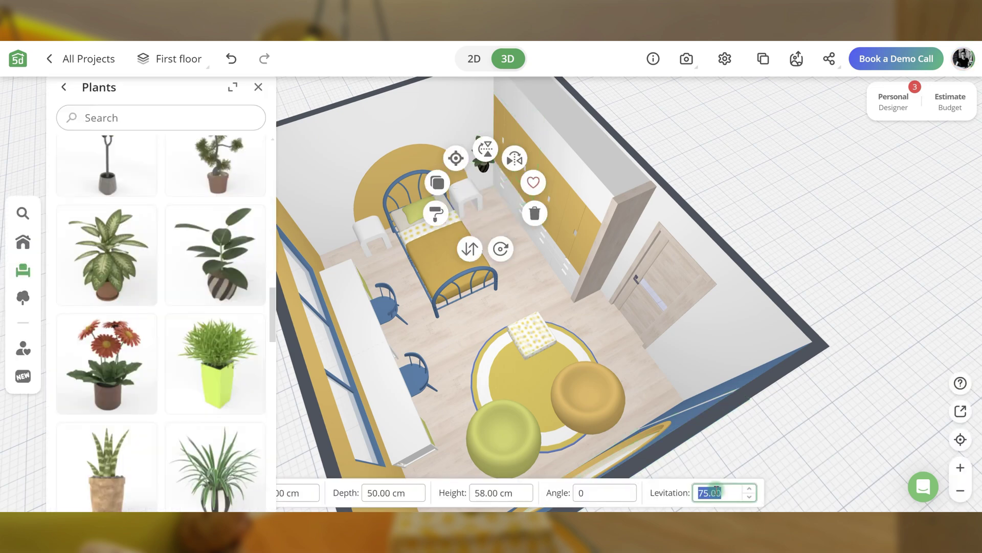
{"action": "left_click", "coordinate": [258, 87]}
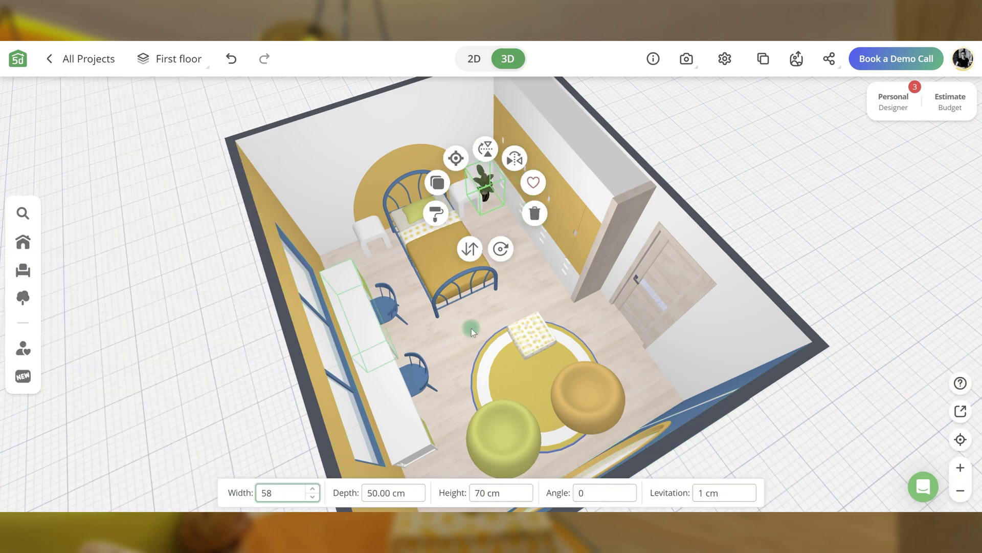
Place the spiky plant in the twisted pot in the corner between desk and bed, and hang the trailing fern above it.
{"action": "left_click_drag", "start_coordinate": [523, 317], "coordinate": [359, 353]}
{"action": "scroll", "coordinate": [504, 343], "scroll_direction": "up", "scroll_amount": 3}
{"action": "left_click", "coordinate": [22, 270]}
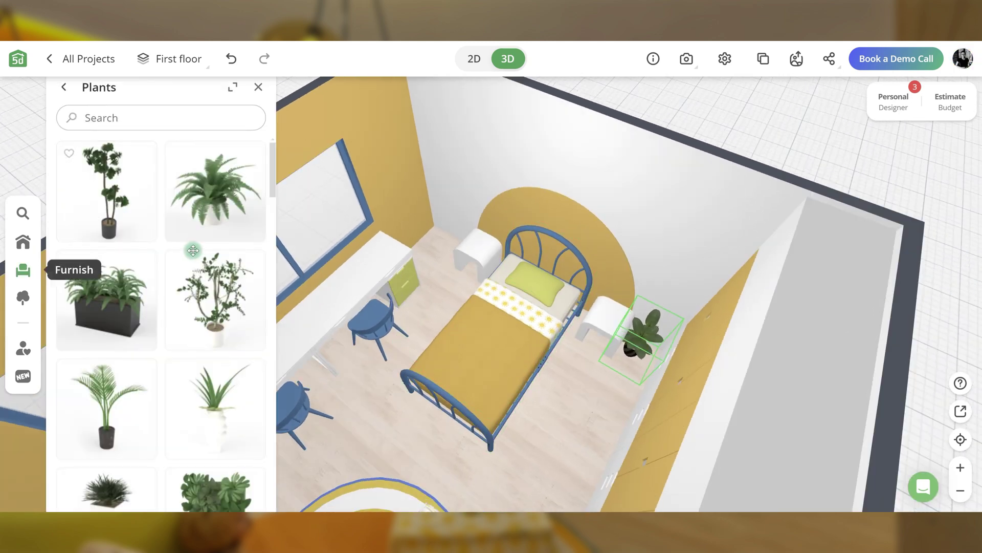
{"action": "scroll", "coordinate": [204, 325], "scroll_direction": "down", "scroll_amount": 1}
{"action": "left_click_drag", "start_coordinate": [204, 326], "coordinate": [430, 255]}
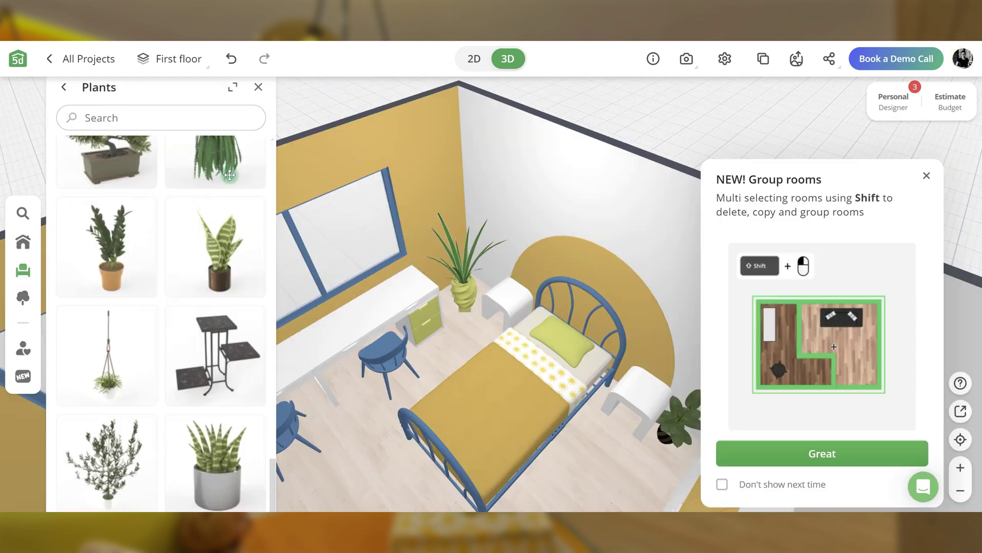
{"action": "left_click", "coordinate": [533, 314]}
{"action": "left_click", "coordinate": [536, 315]}
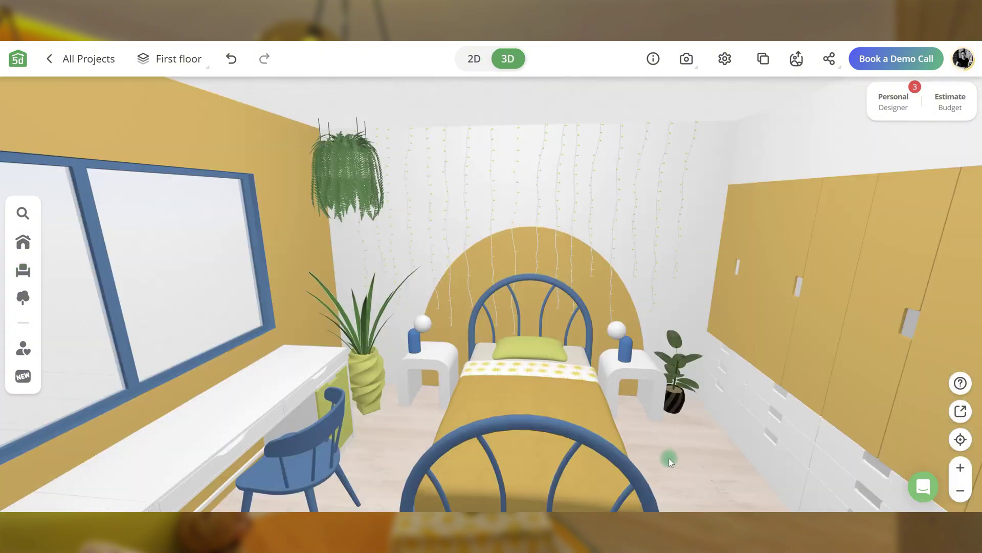
Hang the tied-up fabric blind over the desk window and cover it with the yellow sun pattern from the Personal materials.
{"action": "left_click_drag", "start_coordinate": [669, 456], "coordinate": [535, 455]}
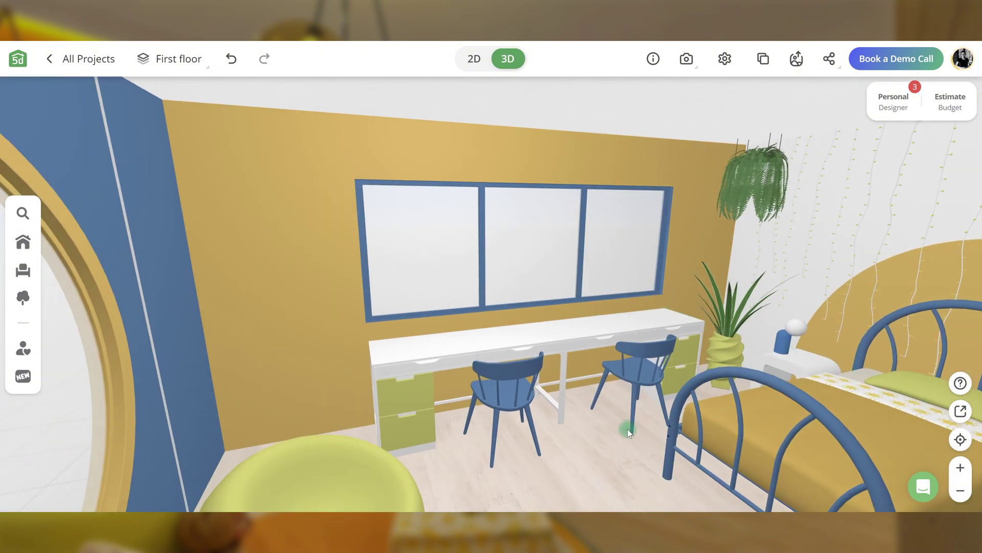
{"action": "left_click", "coordinate": [23, 270]}
{"action": "left_click", "coordinate": [136, 248]}
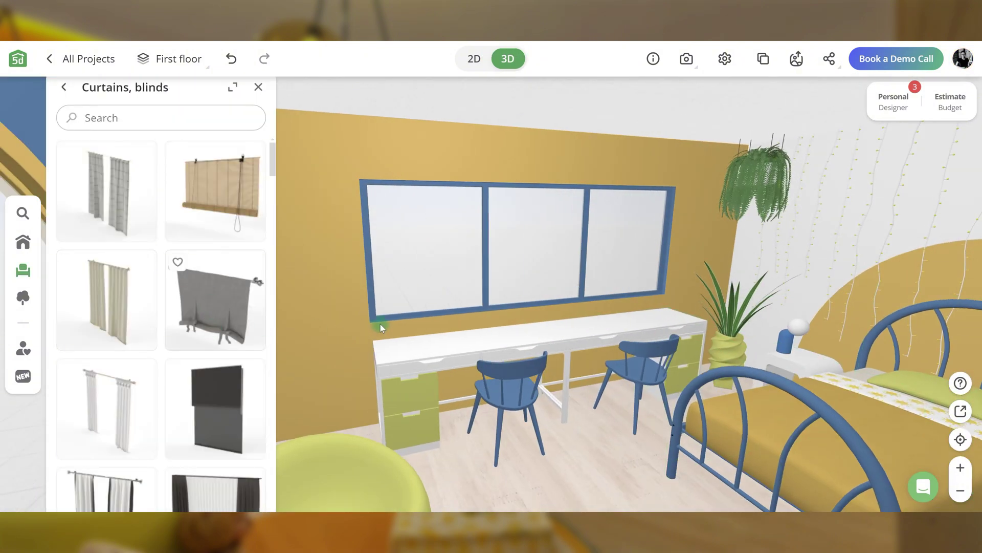
{"action": "left_click_drag", "start_coordinate": [380, 324], "coordinate": [437, 394]}
{"action": "left_click", "coordinate": [174, 205]}
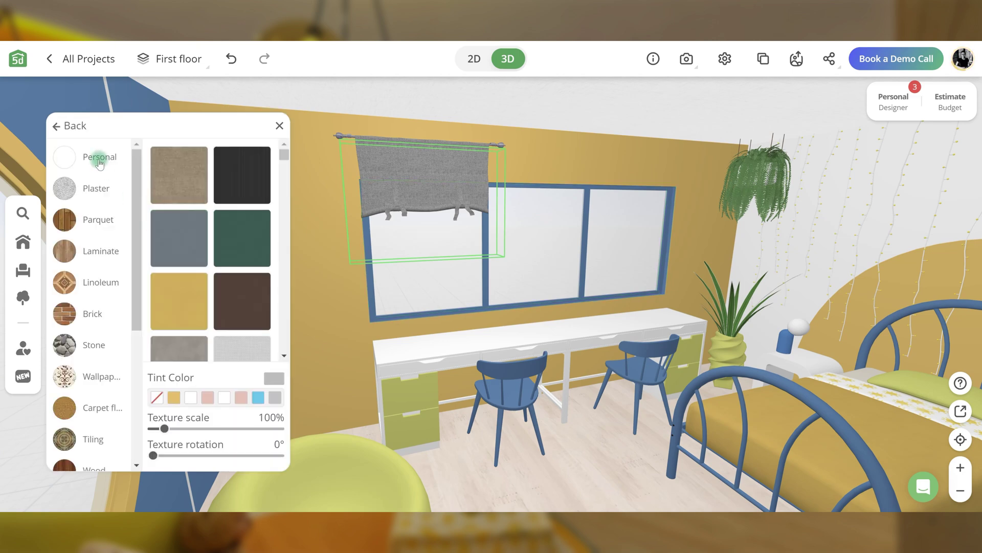
{"action": "left_click", "coordinate": [180, 258]}
{"action": "left_click", "coordinate": [469, 99]}
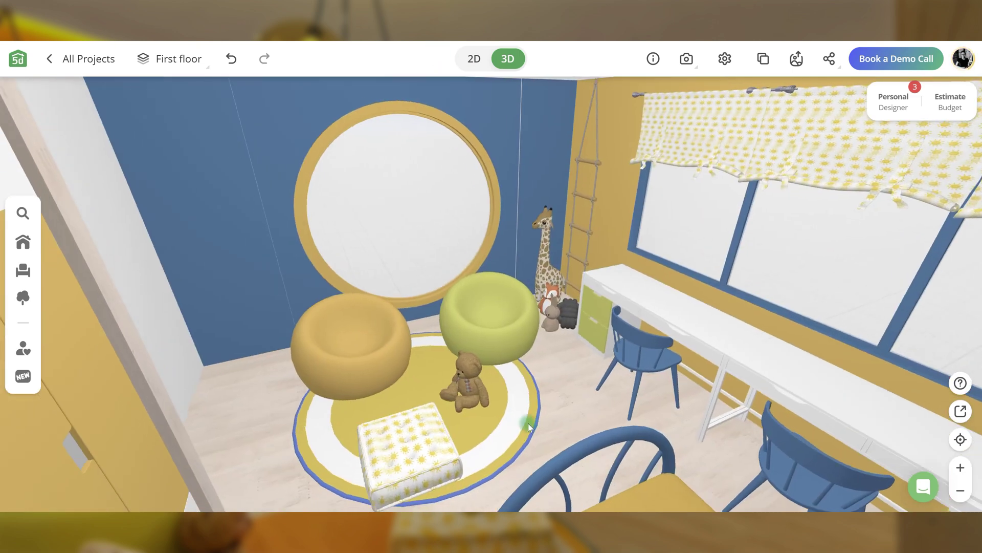
Mount the tall asymmetrical rounded mirror on the blue wall between the round window and the door corner.
{"action": "left_click", "coordinate": [528, 422]}
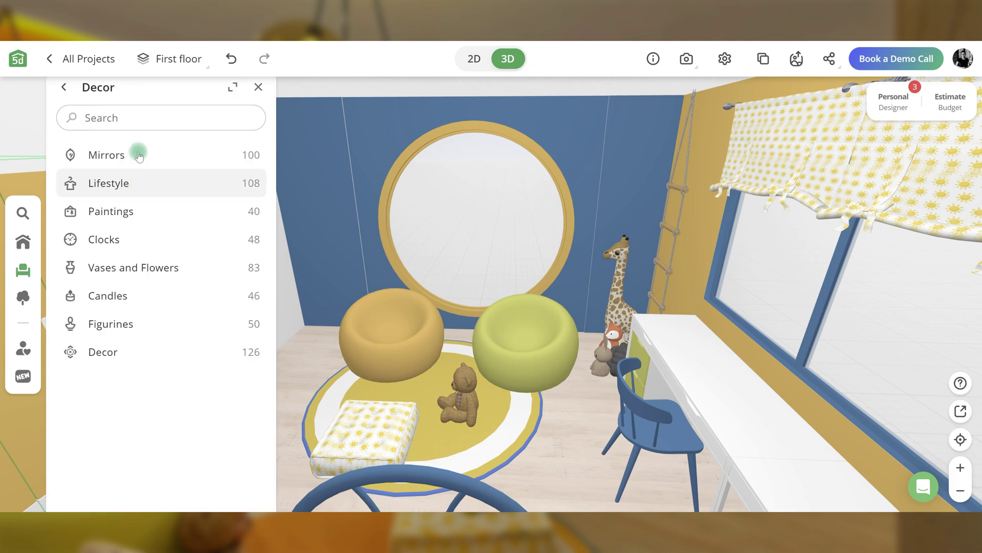
{"action": "left_click", "coordinate": [138, 153]}
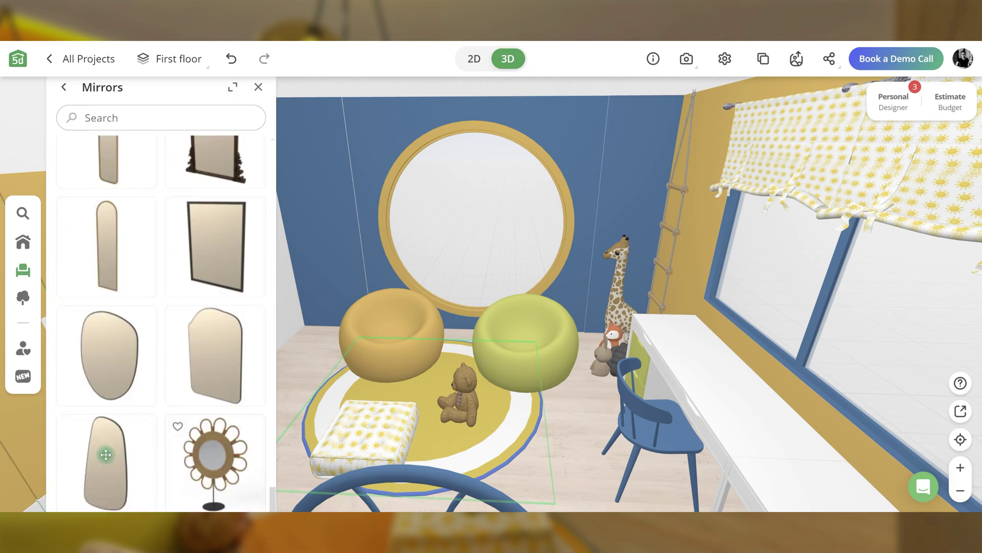
{"action": "left_click_drag", "start_coordinate": [105, 454], "coordinate": [337, 262]}
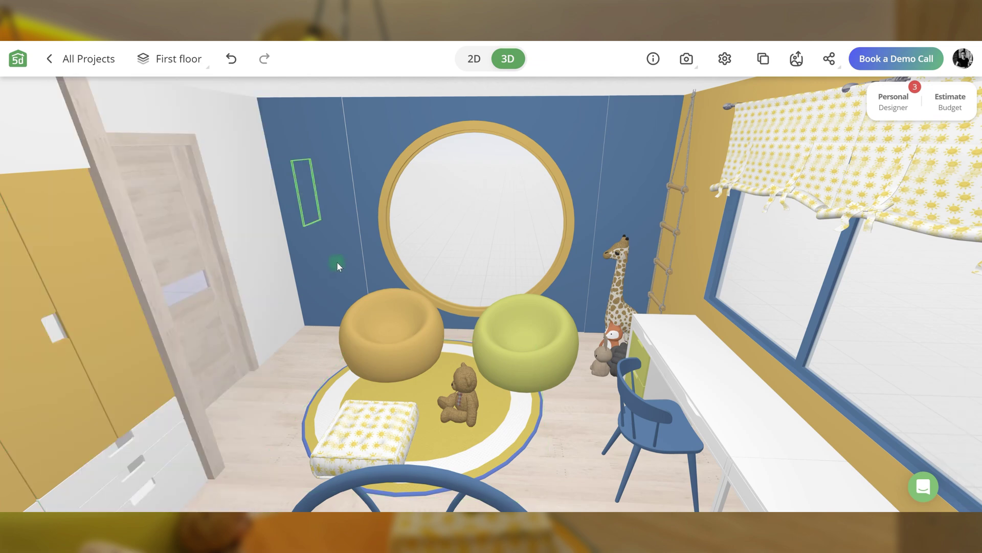
{"action": "left_click_drag", "start_coordinate": [349, 352], "coordinate": [350, 355]}
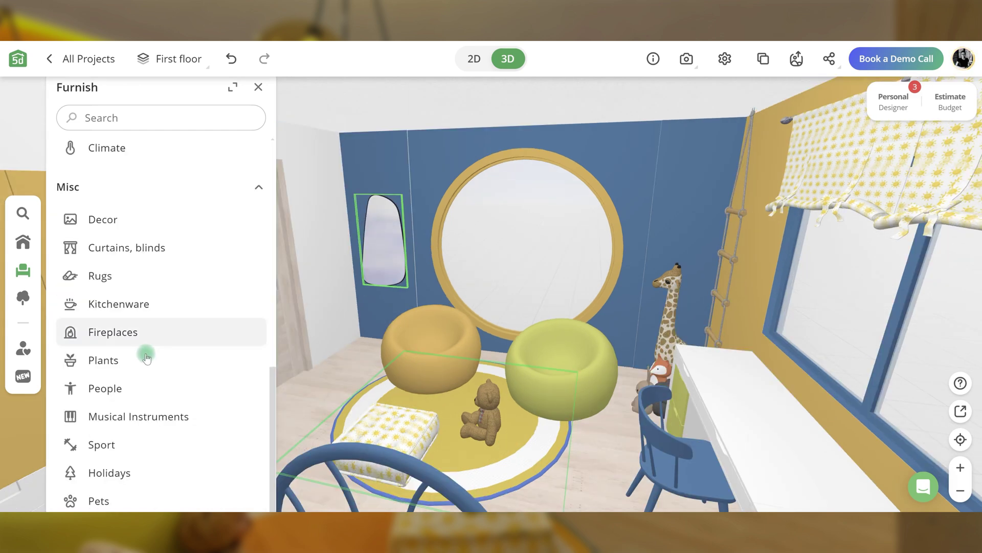
Place the tall branching plant in the terracotta pot in the corner beside the mirror.
{"action": "left_click", "coordinate": [143, 353]}
{"action": "scroll", "coordinate": [159, 307], "scroll_direction": "down", "scroll_amount": 5}
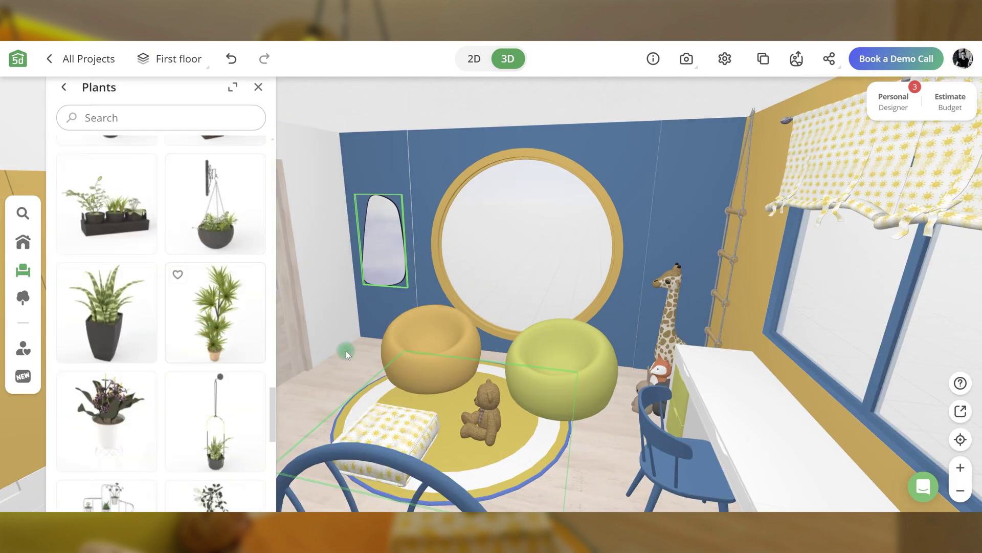
{"action": "left_click_drag", "start_coordinate": [346, 351], "coordinate": [359, 336]}
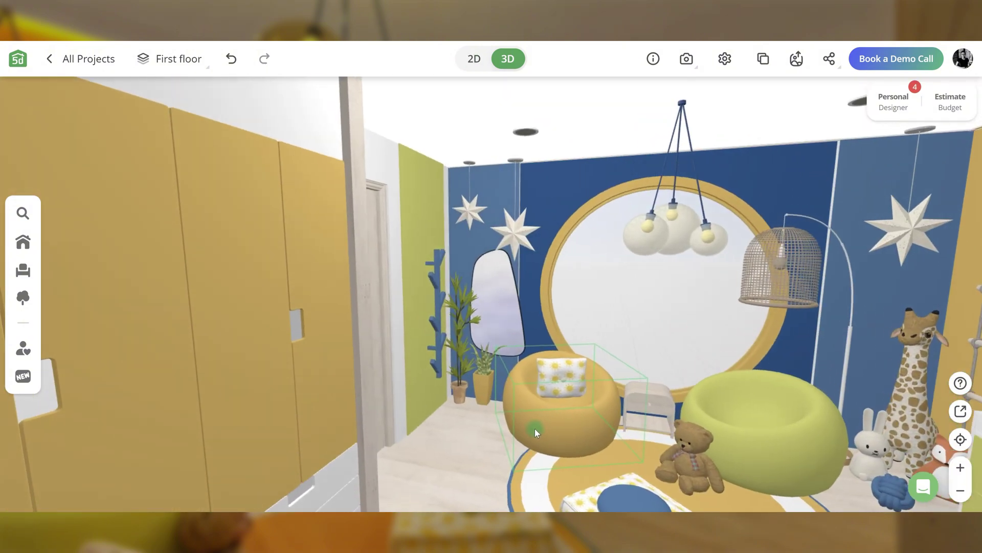
{"action": "left_click", "coordinate": [446, 432]}
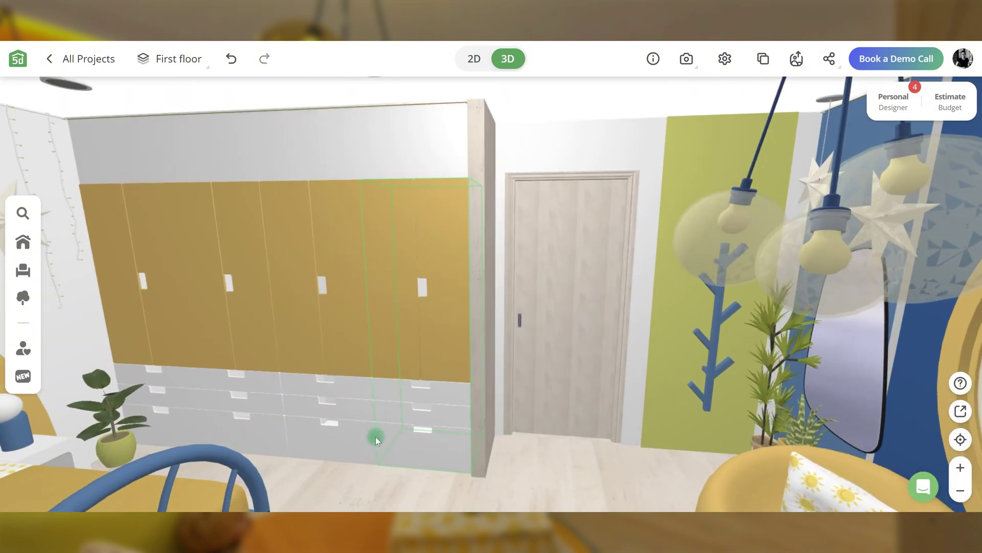
{"action": "left_click", "coordinate": [325, 442]}
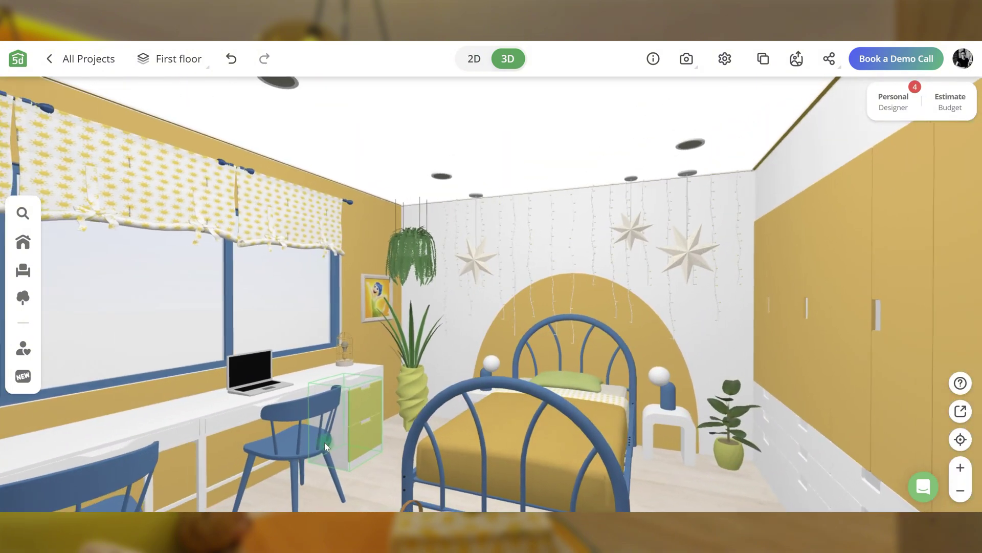
{"action": "scroll", "coordinate": [325, 442], "scroll_direction": "down", "scroll_amount": 10}
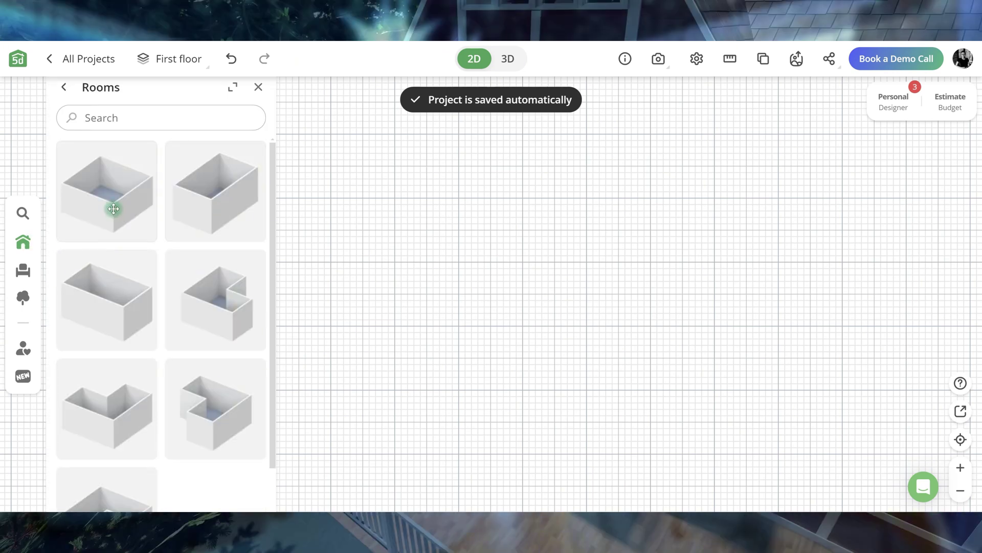
Place a rectangular room 4 m wide in the empty 2D plan and shorten its length to 4.65 m.
{"action": "left_click", "coordinate": [114, 208]}
{"action": "left_click_drag", "start_coordinate": [409, 238], "coordinate": [415, 239]}
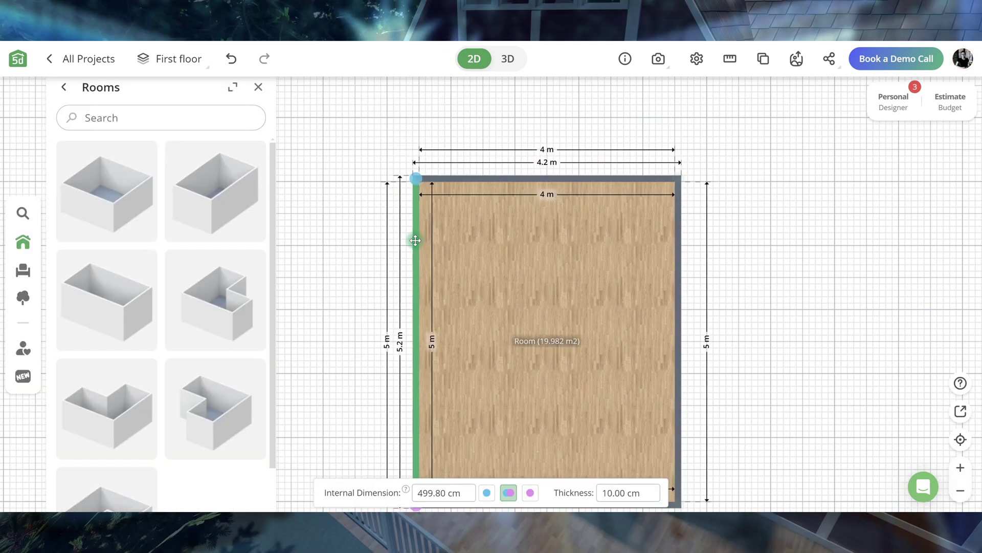
{"action": "left_click_drag", "start_coordinate": [366, 339], "coordinate": [357, 323]}
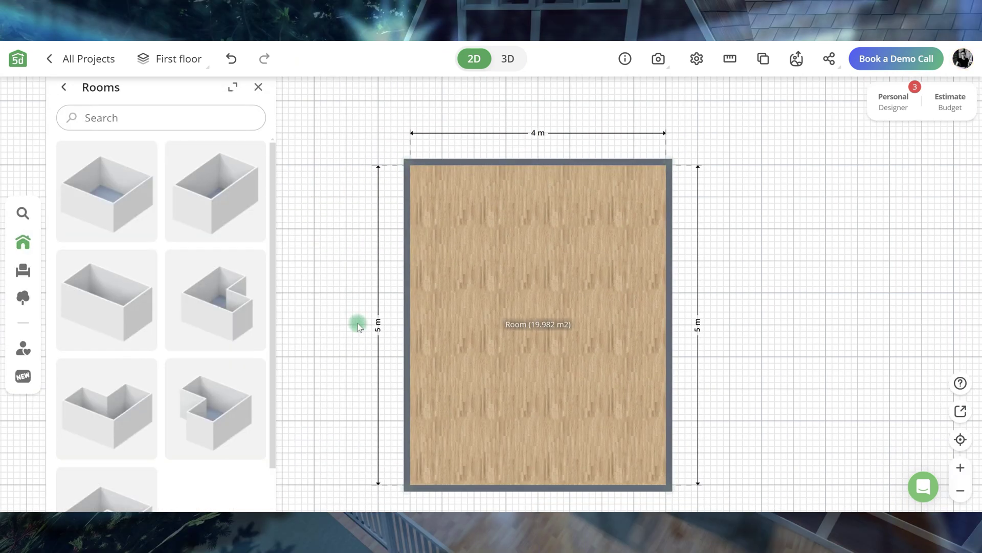
{"action": "left_click_drag", "start_coordinate": [539, 425], "coordinate": [539, 418]}
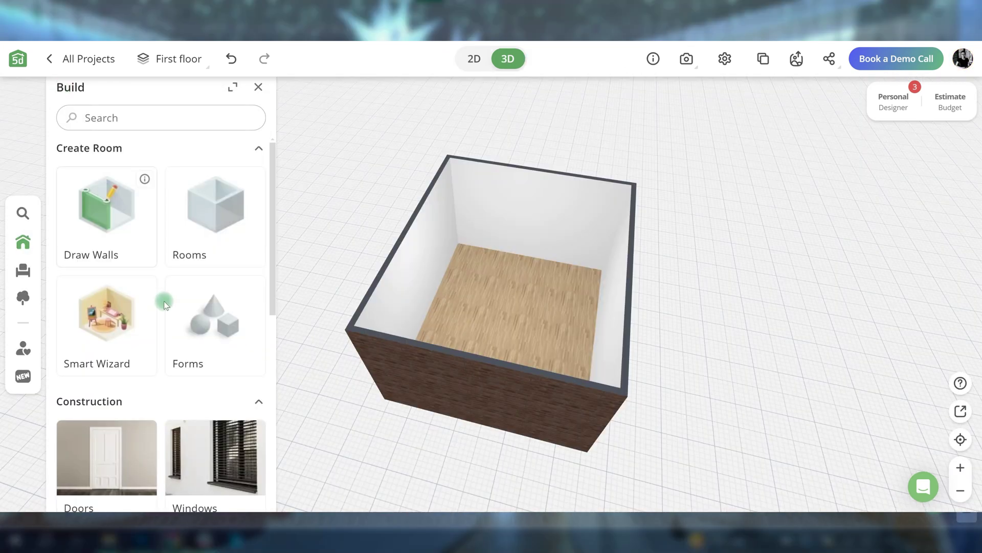
Place the cream multi-pane window, 170 cm wide, near one end of a 4 m wall and set its height to 190 cm.
{"action": "left_click", "coordinate": [219, 461]}
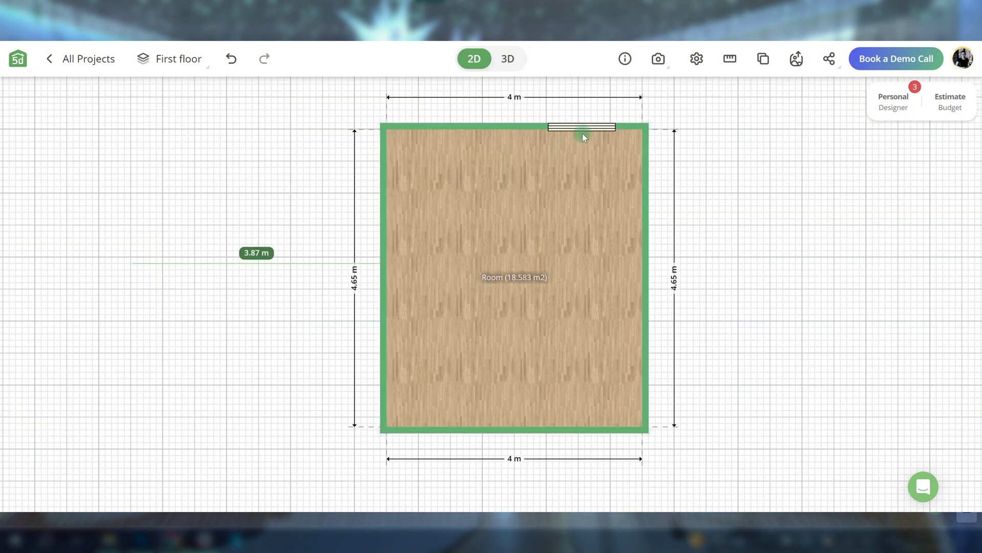
{"action": "left_click", "coordinate": [583, 137]}
{"action": "double_click", "coordinate": [499, 492]}
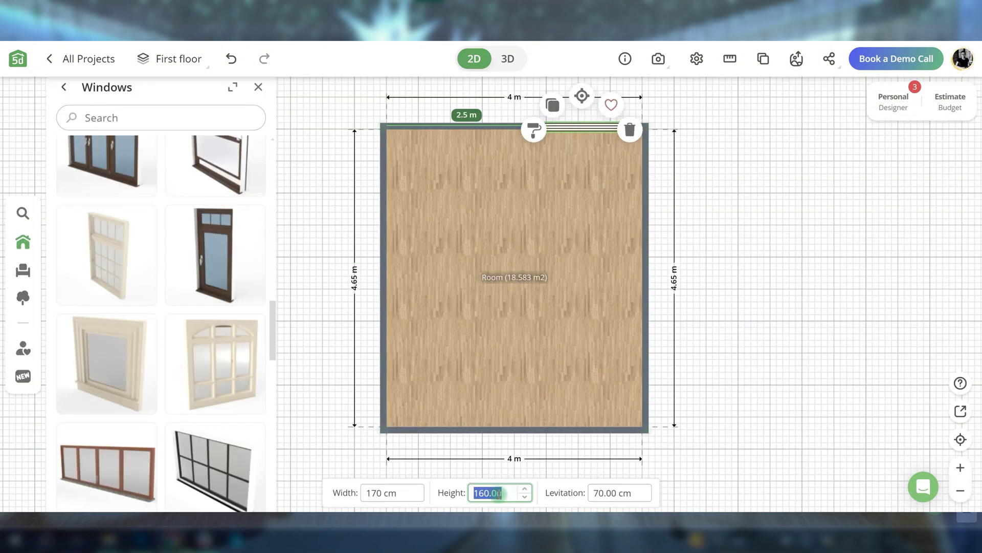
{"action": "left_click", "coordinate": [511, 322]}
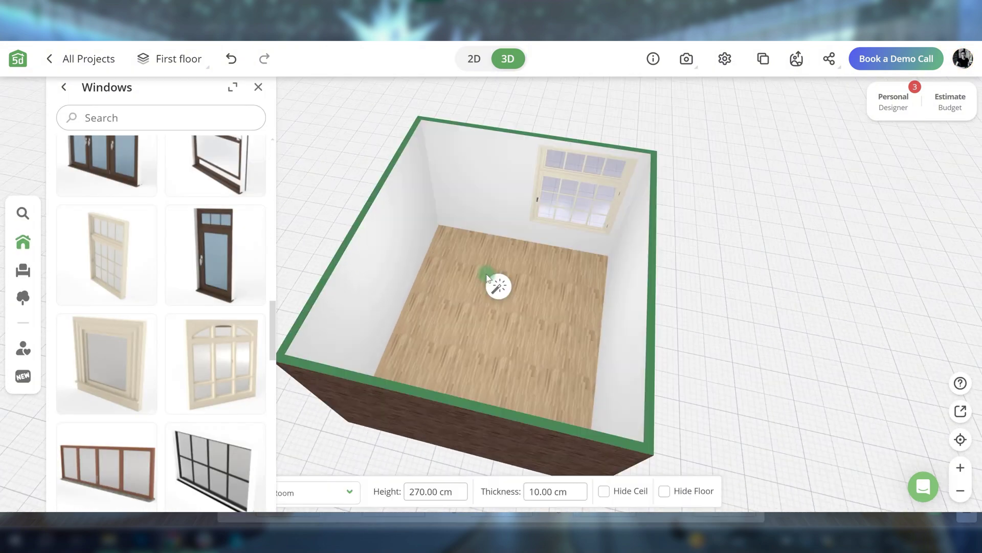
Cover the room's floor with the plain dark brown texture from the Parquet materials.
{"action": "left_click", "coordinate": [417, 211]}
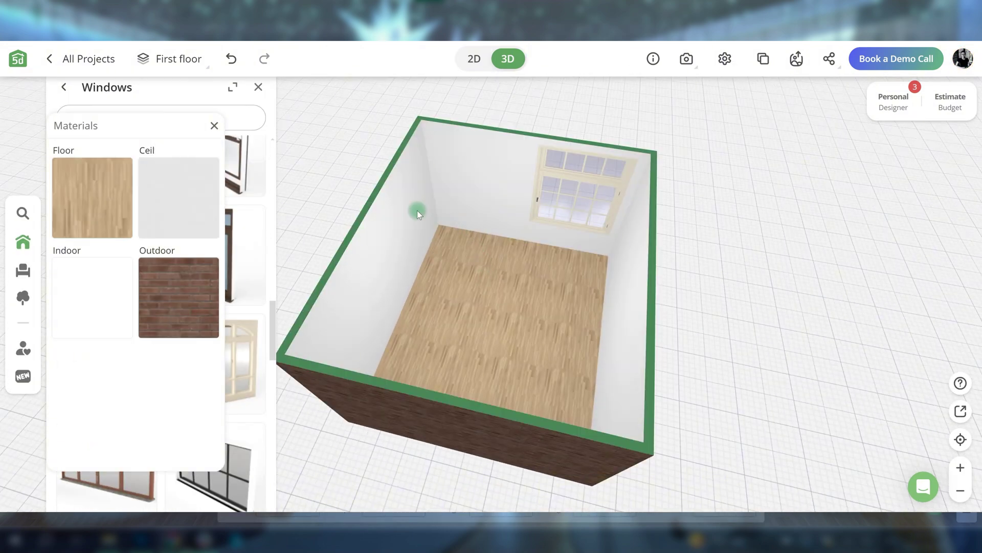
{"action": "left_click", "coordinate": [101, 191]}
{"action": "left_click", "coordinate": [244, 223]}
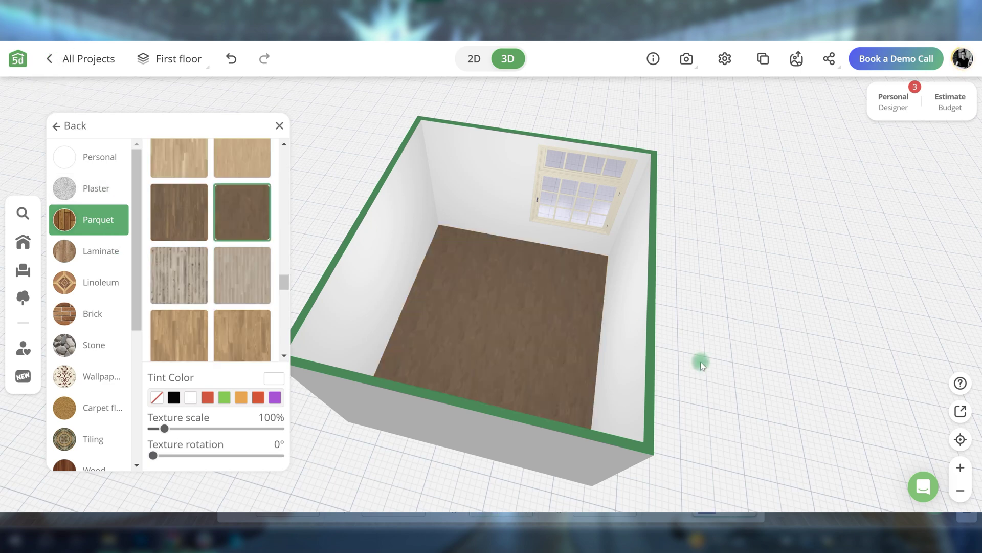
Recolour the window frame with a dark brown wood material.
{"action": "left_click_drag", "start_coordinate": [701, 361], "coordinate": [680, 361]}
{"action": "scroll", "coordinate": [484, 385], "scroll_direction": "up", "scroll_amount": 5}
{"action": "left_click_drag", "start_coordinate": [483, 385], "coordinate": [537, 440]}
{"action": "left_click", "coordinate": [542, 317]}
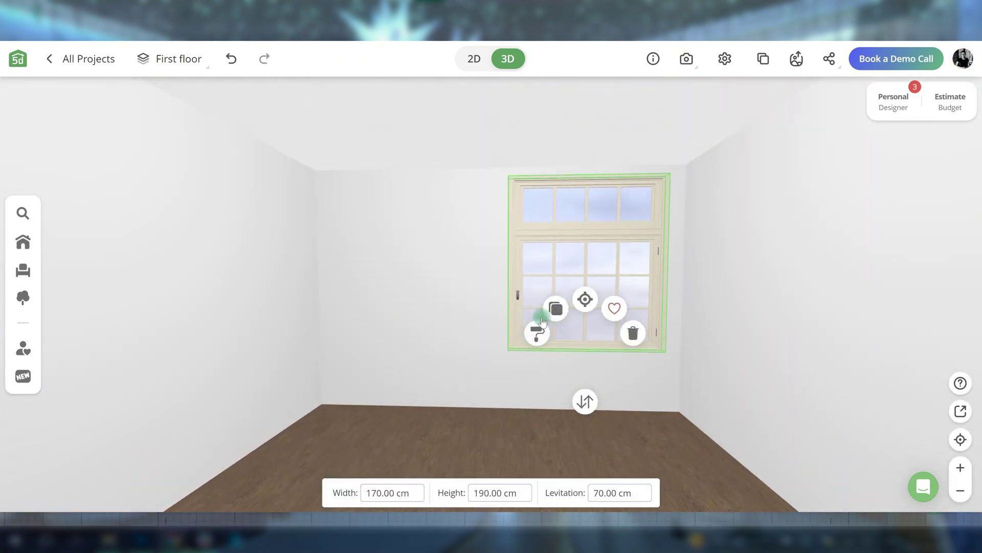
{"action": "left_click", "coordinate": [536, 332]}
{"action": "left_click", "coordinate": [92, 299]}
{"action": "scroll", "coordinate": [180, 284], "scroll_direction": "down", "scroll_amount": 5}
{"action": "left_click", "coordinate": [180, 285]}
{"action": "left_click", "coordinate": [279, 125]}
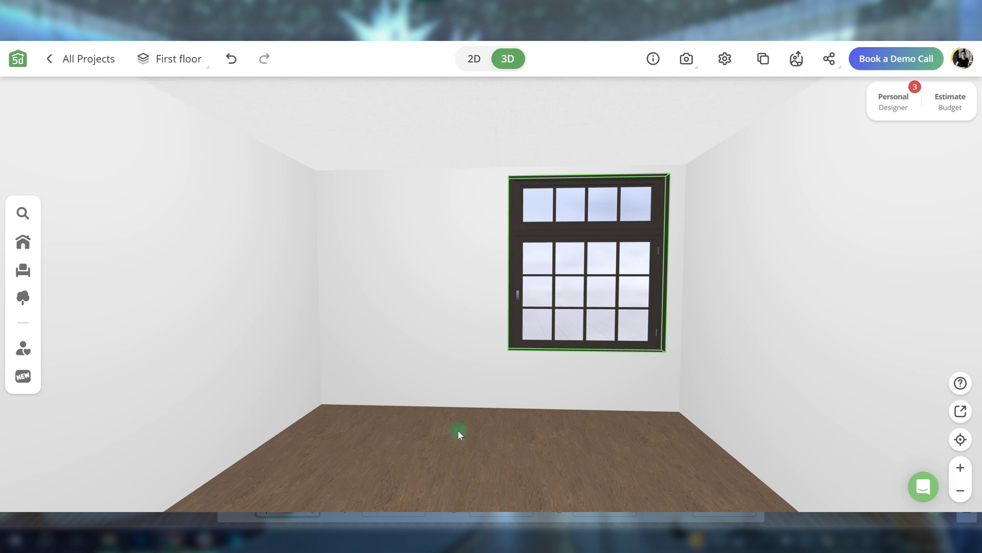
Tint the plain white wallpaper on the room's indoor walls with the colour #0071BC.
{"action": "left_click", "coordinate": [458, 430]}
{"action": "left_click", "coordinate": [443, 380]}
{"action": "left_click", "coordinate": [81, 303]}
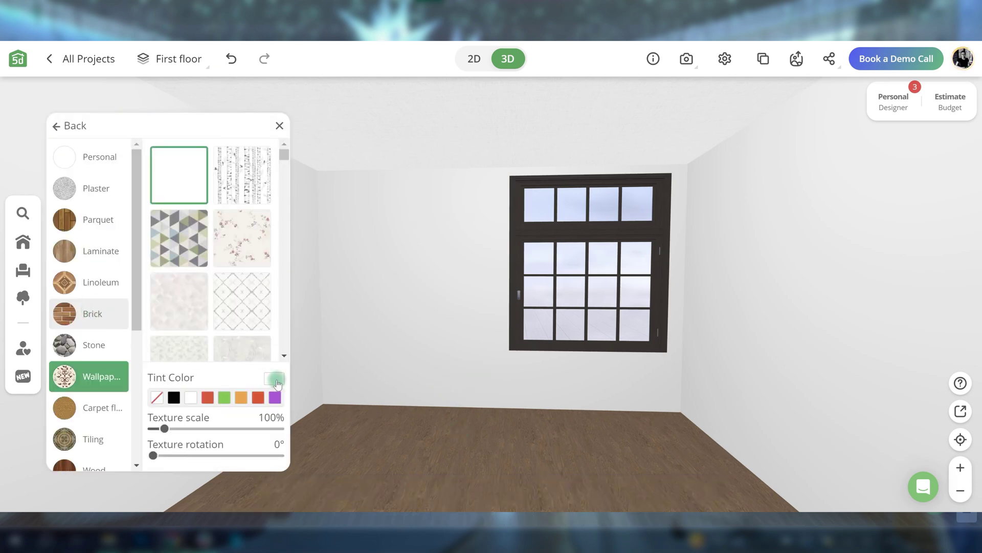
{"action": "left_click", "coordinate": [275, 379]}
{"action": "left_click", "coordinate": [356, 364]}
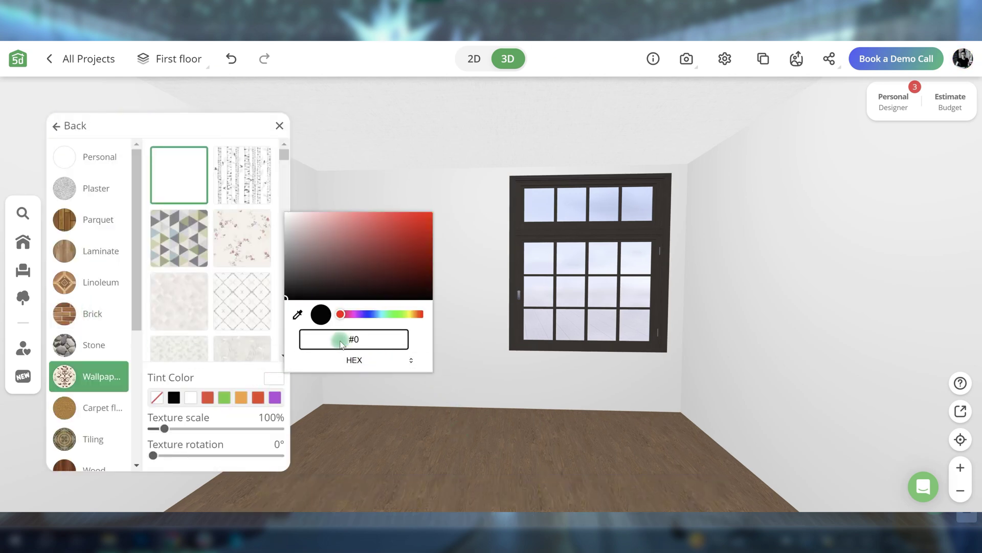
{"action": "left_click", "coordinate": [341, 341]}
{"action": "type", "text": "#0071BC"}
{"action": "left_click", "coordinate": [240, 373]}
{"action": "left_click", "coordinate": [281, 125]}
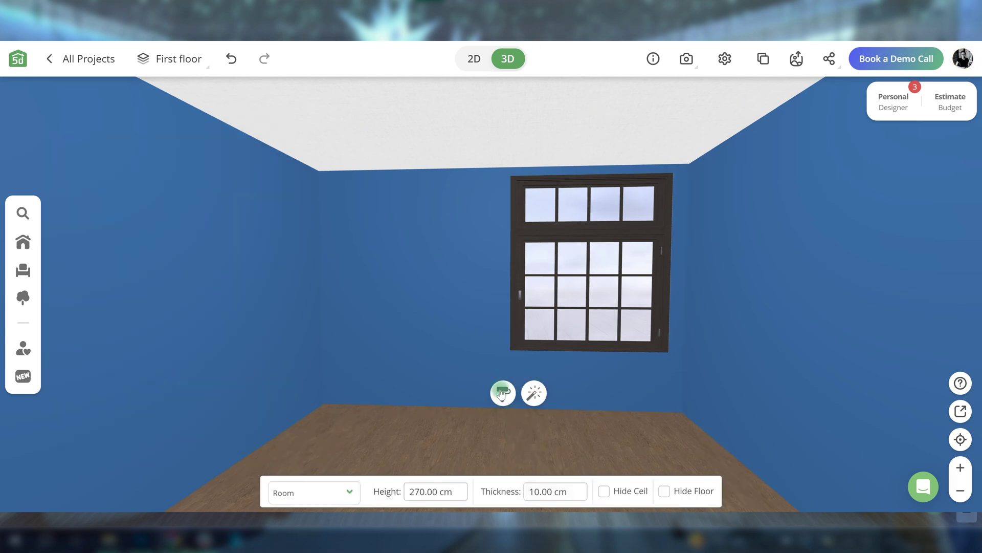
Give the ceiling the dark grey scratched texture from the Metallic materials and tint it dark navy blue.
{"action": "left_click", "coordinate": [502, 393]}
{"action": "left_click", "coordinate": [172, 193]}
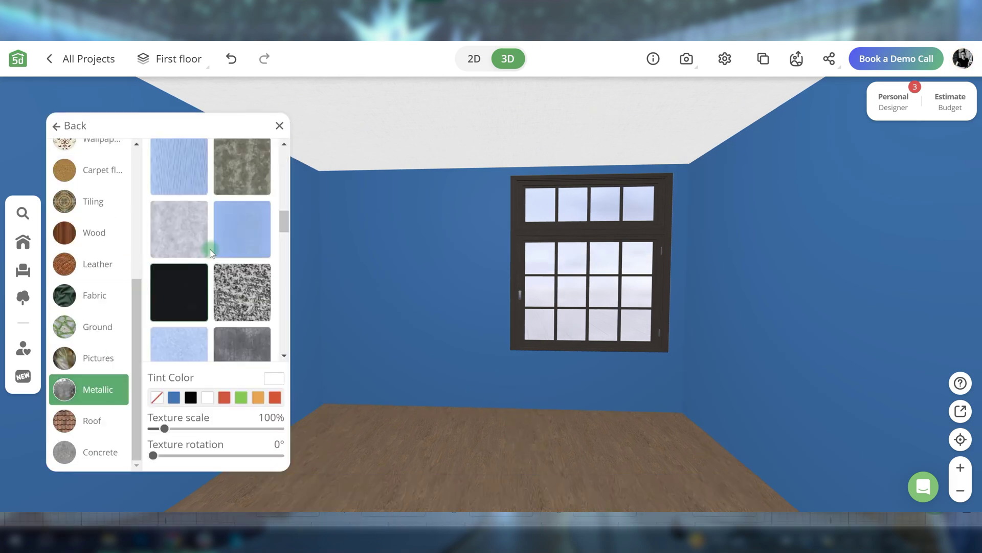
{"action": "scroll", "coordinate": [240, 287], "scroll_direction": "down", "scroll_amount": 2}
{"action": "left_click", "coordinate": [242, 291]}
{"action": "left_click", "coordinate": [274, 379]}
{"action": "left_click", "coordinate": [372, 360]}
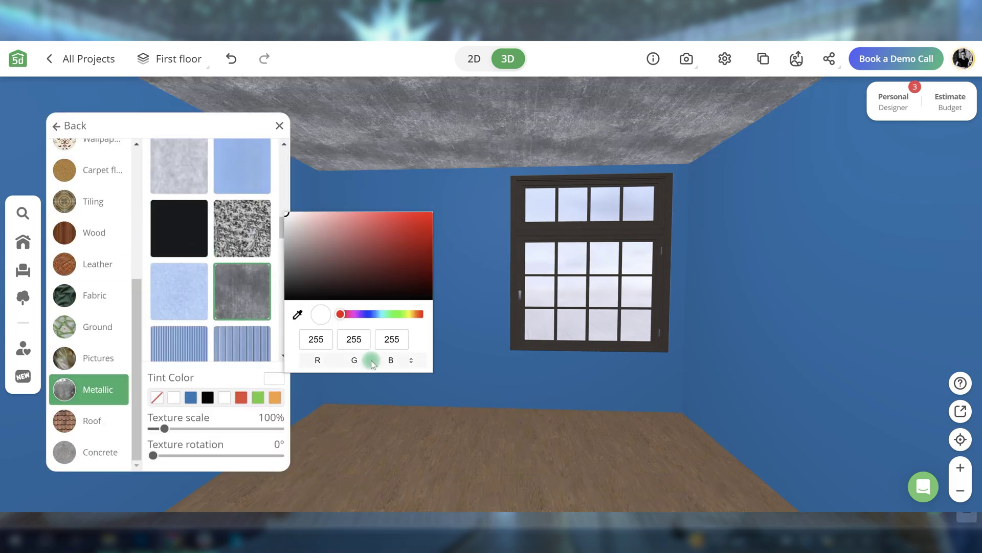
{"action": "left_click", "coordinate": [242, 377]}
Place the wooden single room door near the corner of the wall opposite the window and close its leaf.
{"action": "left_click_drag", "start_coordinate": [530, 471], "coordinate": [193, 462]}
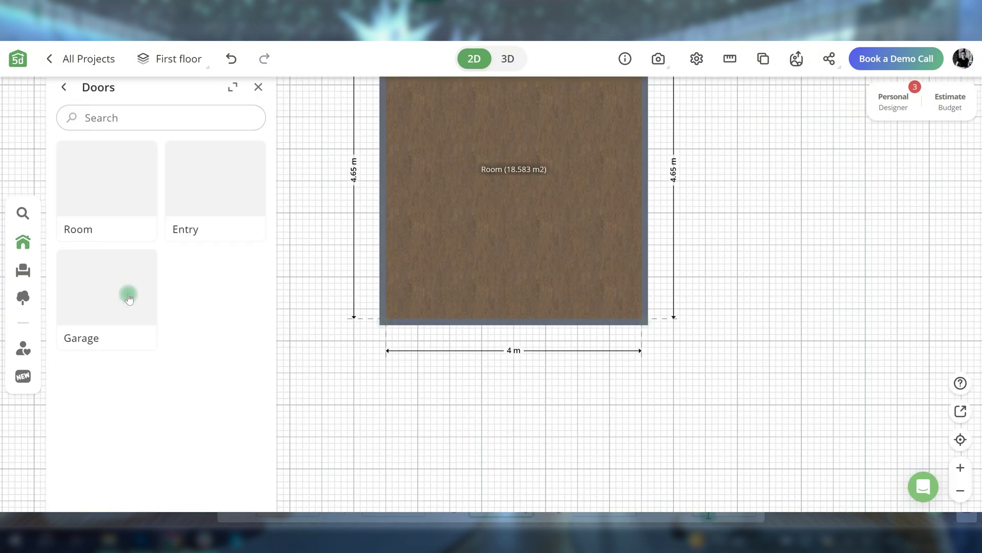
{"action": "left_click", "coordinate": [128, 190]}
{"action": "left_click", "coordinate": [128, 187]}
{"action": "scroll", "coordinate": [229, 335], "scroll_direction": "down", "scroll_amount": 5}
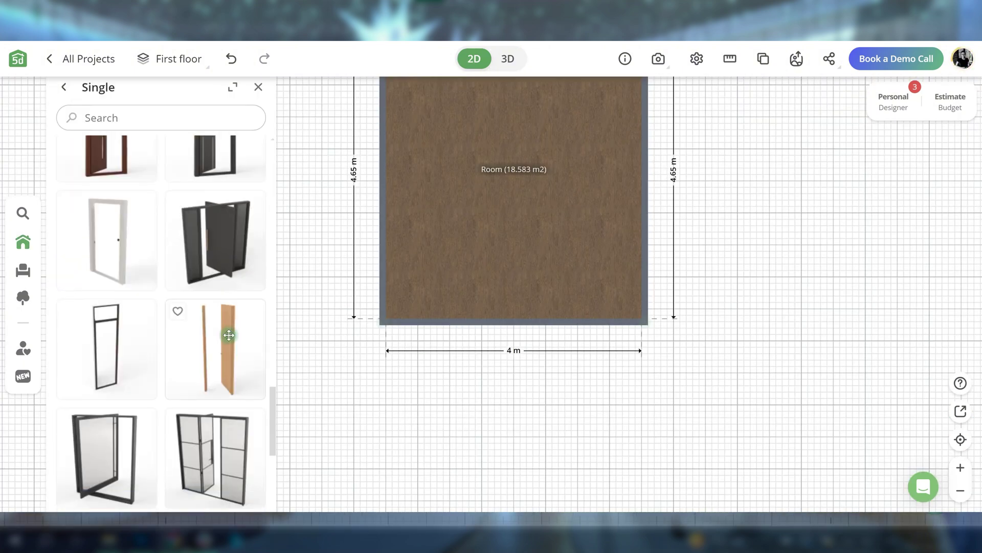
{"action": "left_click_drag", "start_coordinate": [229, 335], "coordinate": [609, 348]}
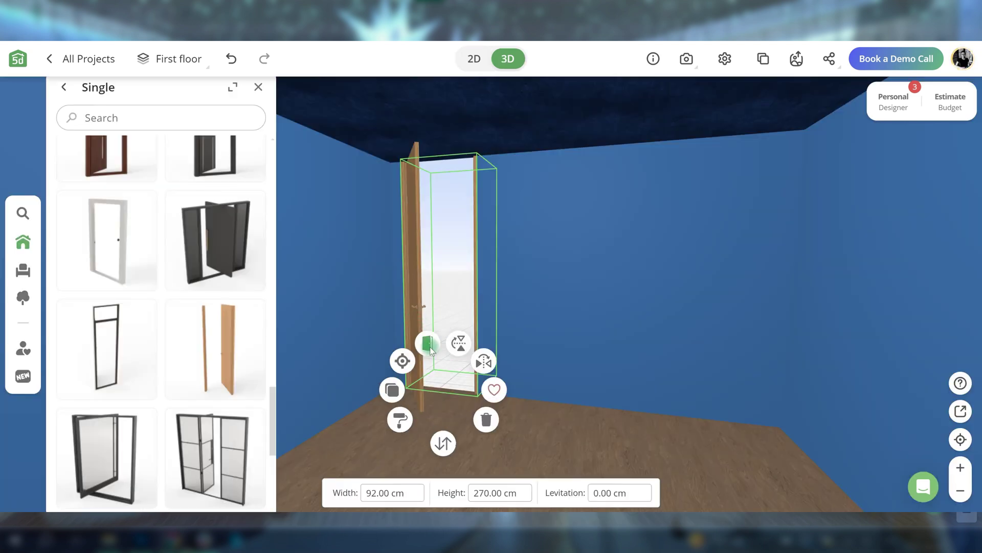
{"action": "left_click", "coordinate": [428, 344]}
Tint the door's wood material dark blue.
{"action": "left_click", "coordinate": [400, 418]}
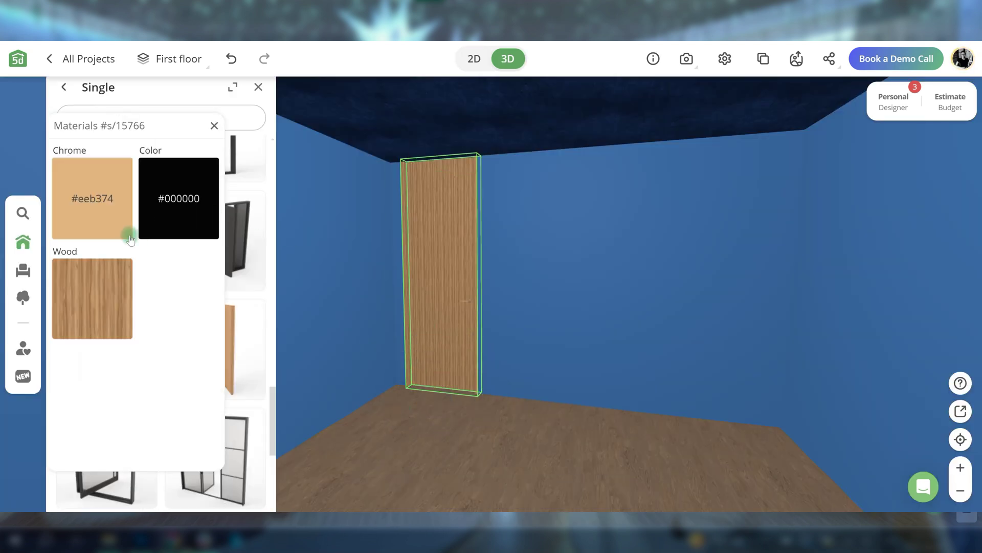
{"action": "left_click", "coordinate": [118, 323]}
{"action": "left_click", "coordinate": [274, 378]}
{"action": "left_click", "coordinate": [342, 340]}
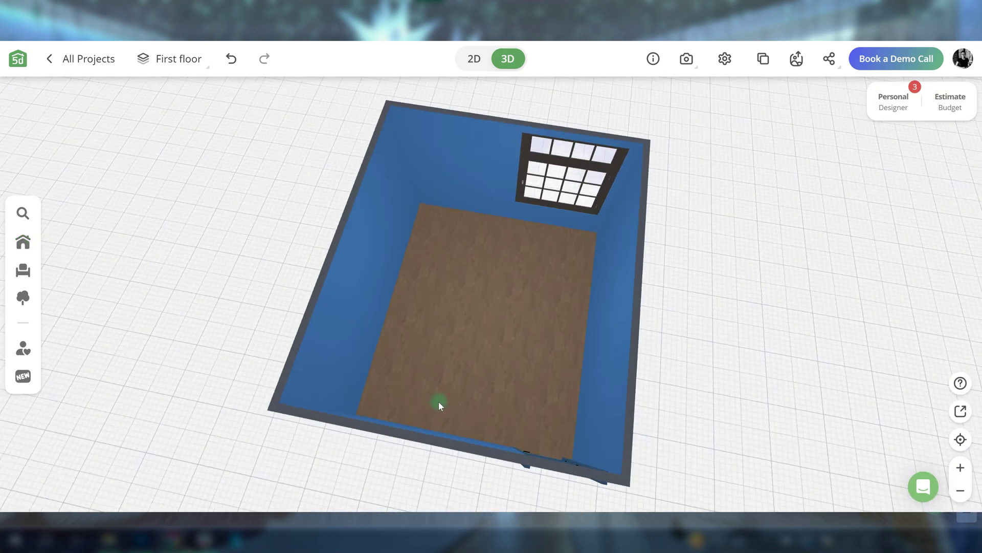
Line the base of the room's walls with the slim baseboard moulding from the Decor category.
{"action": "left_click_drag", "start_coordinate": [438, 401], "coordinate": [425, 396]}
{"action": "left_click", "coordinate": [22, 269]}
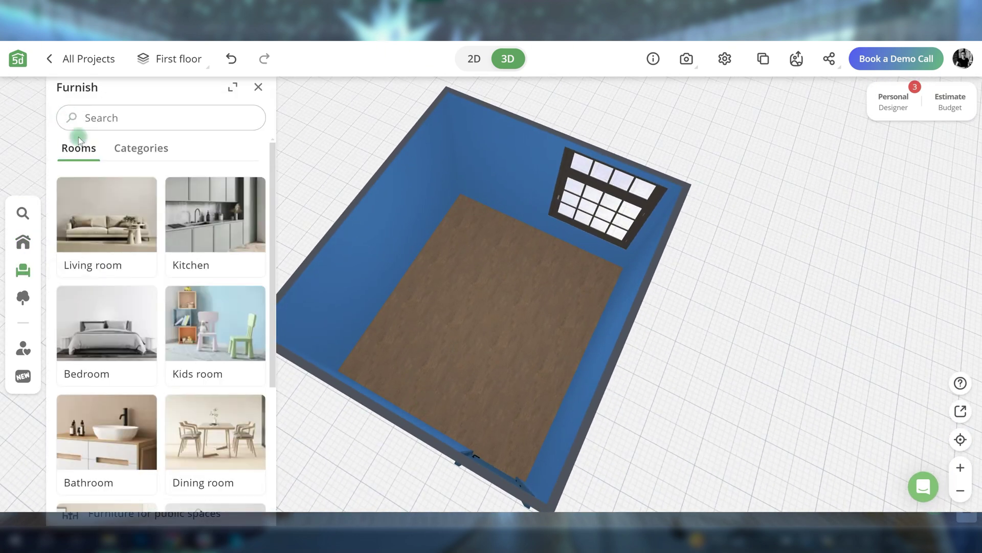
{"action": "left_click", "coordinate": [134, 147]}
{"action": "scroll", "coordinate": [129, 174], "scroll_direction": "down", "scroll_amount": 5}
{"action": "left_click", "coordinate": [122, 210]}
{"action": "left_click", "coordinate": [118, 351]}
{"action": "scroll", "coordinate": [182, 323], "scroll_direction": "down", "scroll_amount": 15}
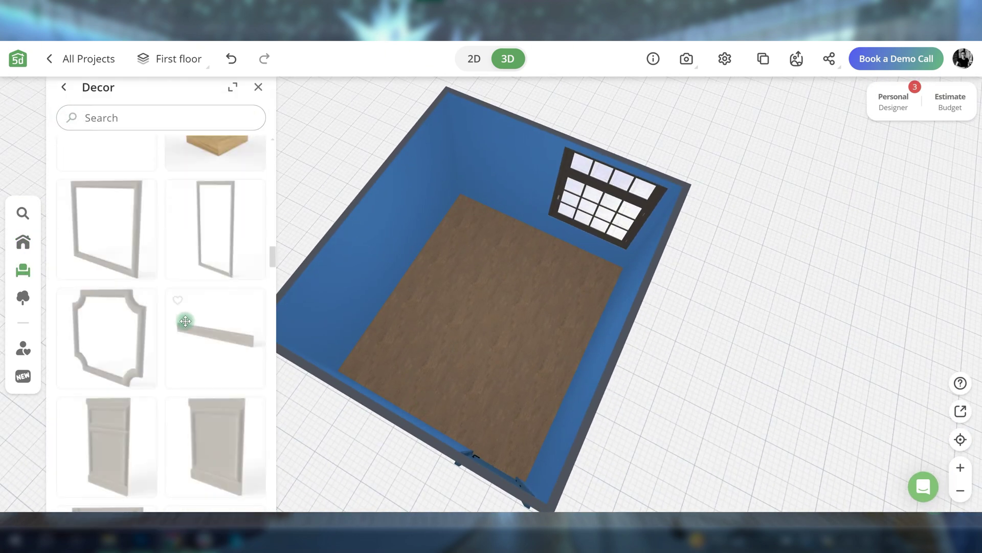
{"action": "left_click_drag", "start_coordinate": [195, 336], "coordinate": [450, 272]}
{"action": "left_click_drag", "start_coordinate": [475, 277], "coordinate": [409, 276]}
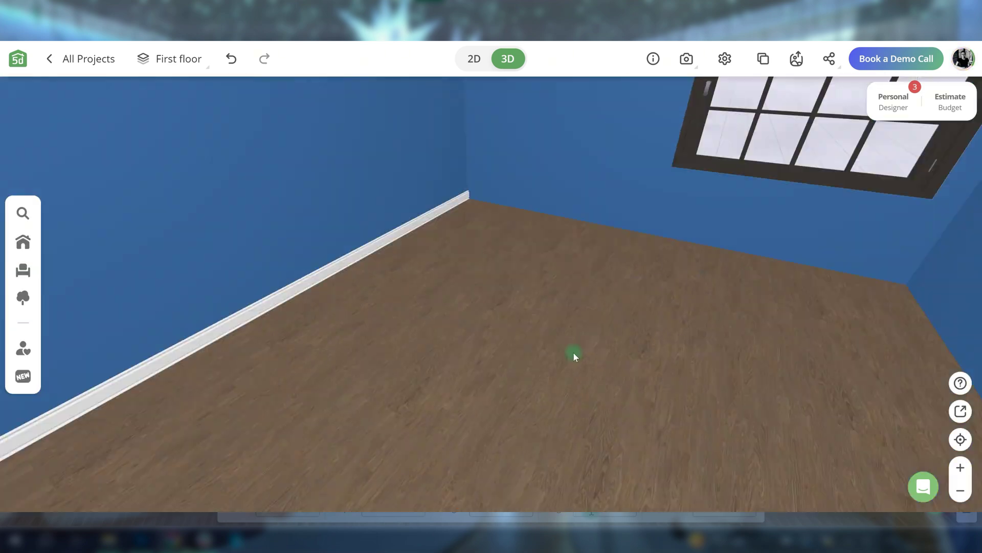
{"action": "left_click_drag", "start_coordinate": [573, 353], "coordinate": [605, 316]}
Fit the geometric-line wall panel into the corner beside the window, with a plain blue surface and light blue lines.
{"action": "scroll", "coordinate": [217, 301], "scroll_direction": "down", "scroll_amount": 10}
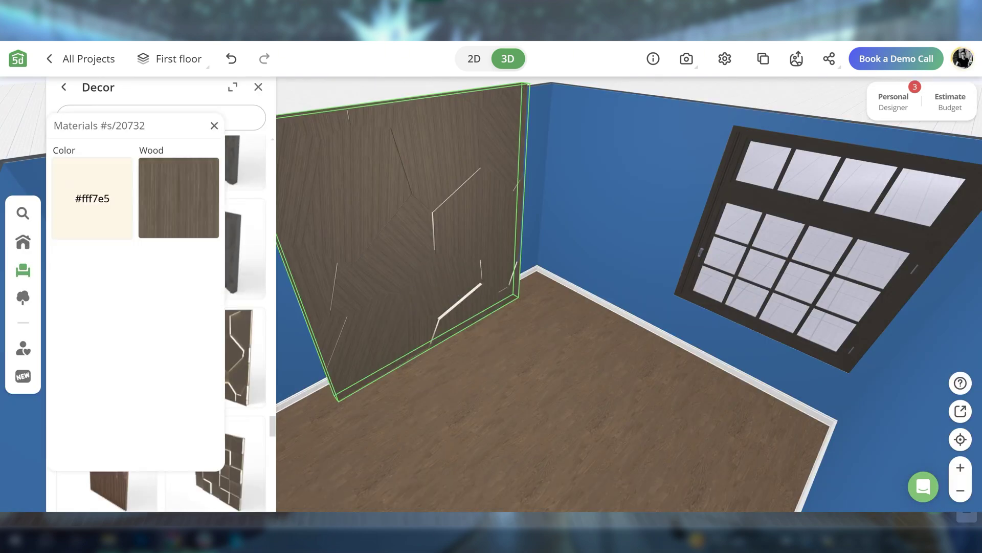
{"action": "left_click", "coordinate": [92, 200]}
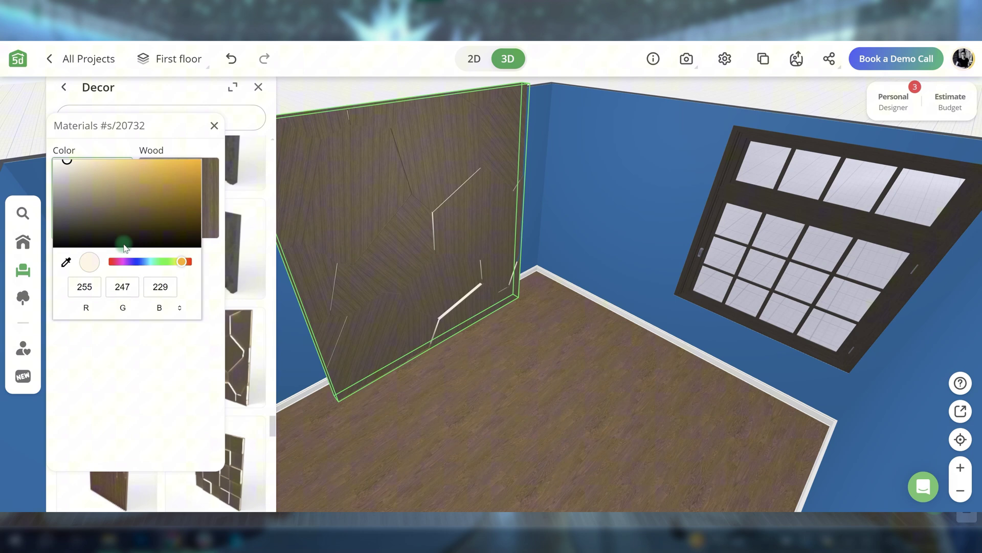
{"action": "left_click", "coordinate": [117, 360]}
{"action": "left_click", "coordinate": [179, 205]}
{"action": "left_click", "coordinate": [157, 399]}
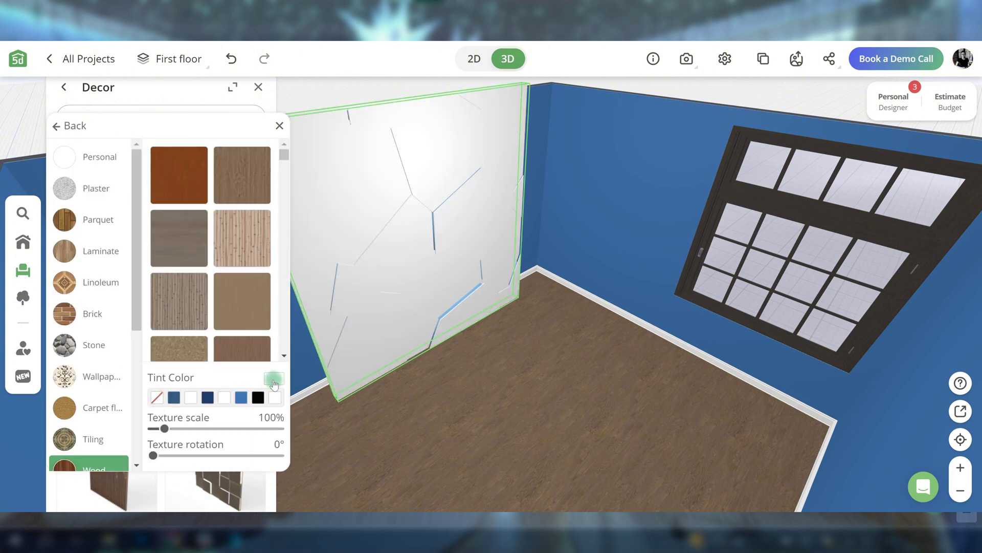
{"action": "left_click", "coordinate": [236, 381]}
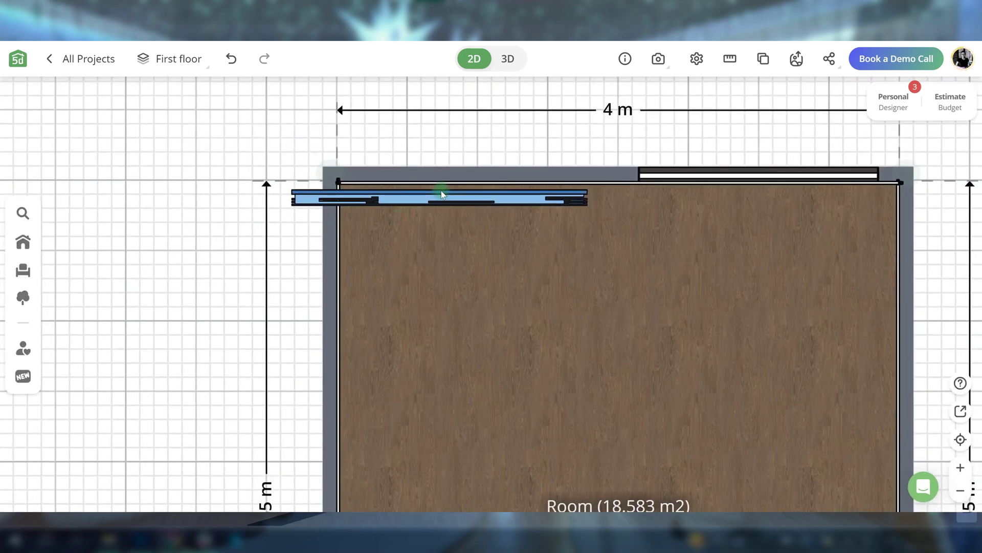
{"action": "left_click", "coordinate": [441, 192]}
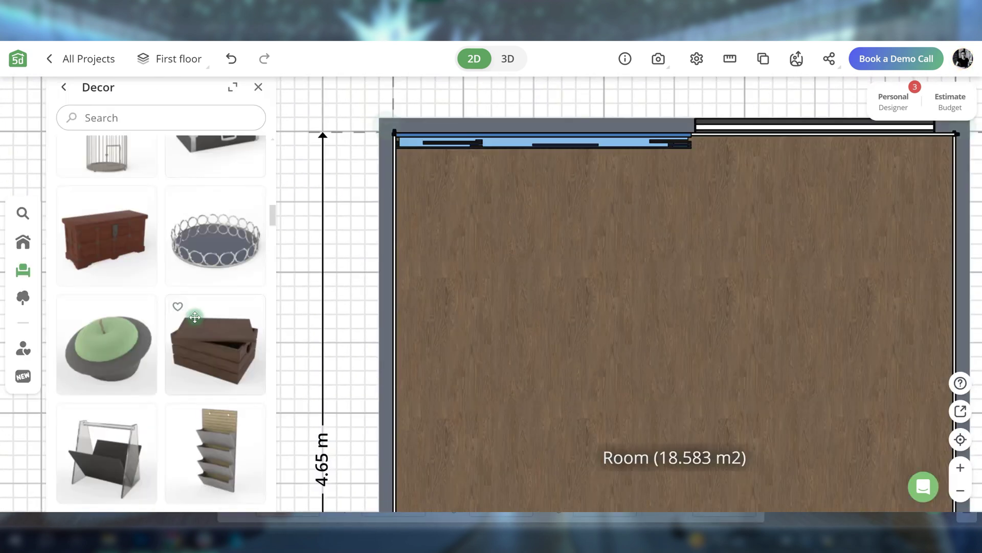
Place the 100 cm high framed wainscot panel along the long wall from the window-side corner and colour it #003769.
{"action": "scroll", "coordinate": [195, 317], "scroll_direction": "down", "scroll_amount": 15}
{"action": "left_click_drag", "start_coordinate": [221, 375], "coordinate": [401, 217]}
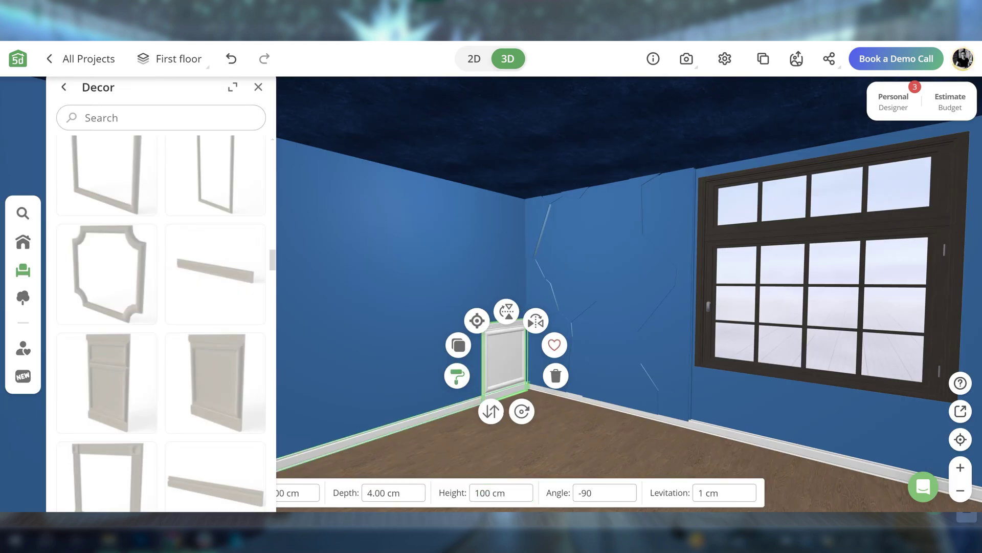
{"action": "left_click", "coordinate": [457, 375]}
{"action": "left_click", "coordinate": [136, 314]}
{"action": "left_click", "coordinate": [141, 290]}
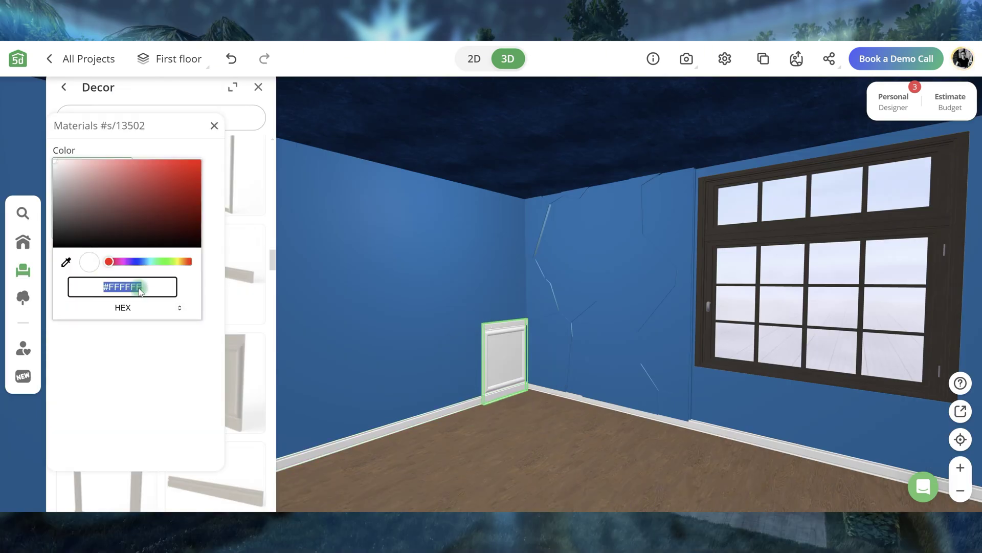
{"action": "type", "text": "#003769"}
{"action": "left_click", "coordinate": [137, 376]}
{"action": "left_click", "coordinate": [215, 124]}
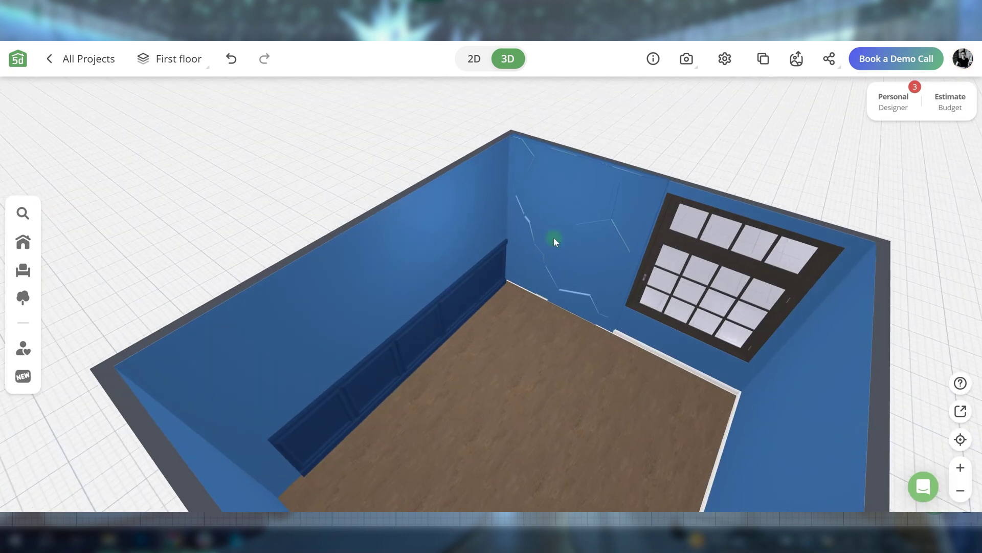
Copy the line-patterned blue wall panel onto the long wall above the wainscoting, turned to an angle of -90.
{"action": "left_click", "coordinate": [554, 237]}
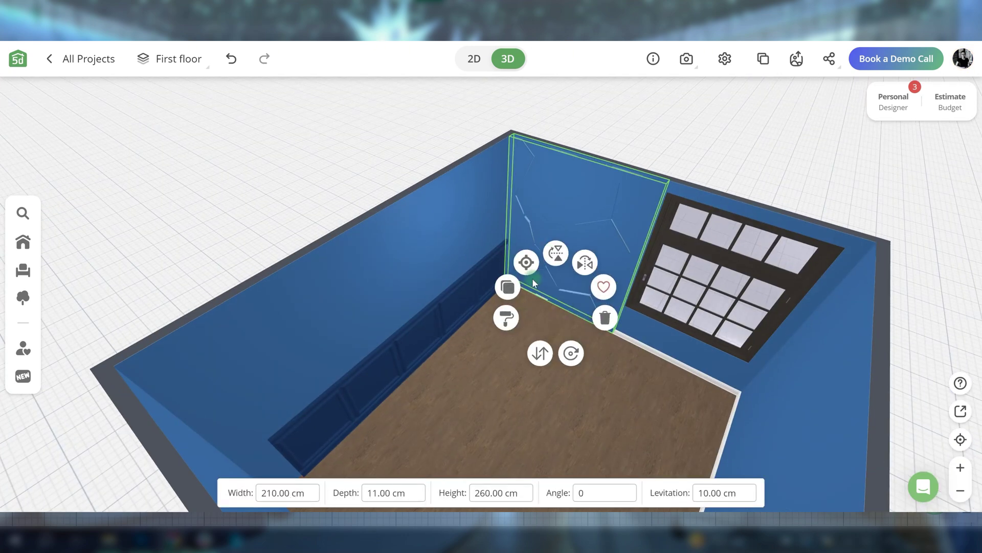
{"action": "left_click_drag", "start_coordinate": [532, 278], "coordinate": [352, 277]}
{"action": "type", "text": "-90"}
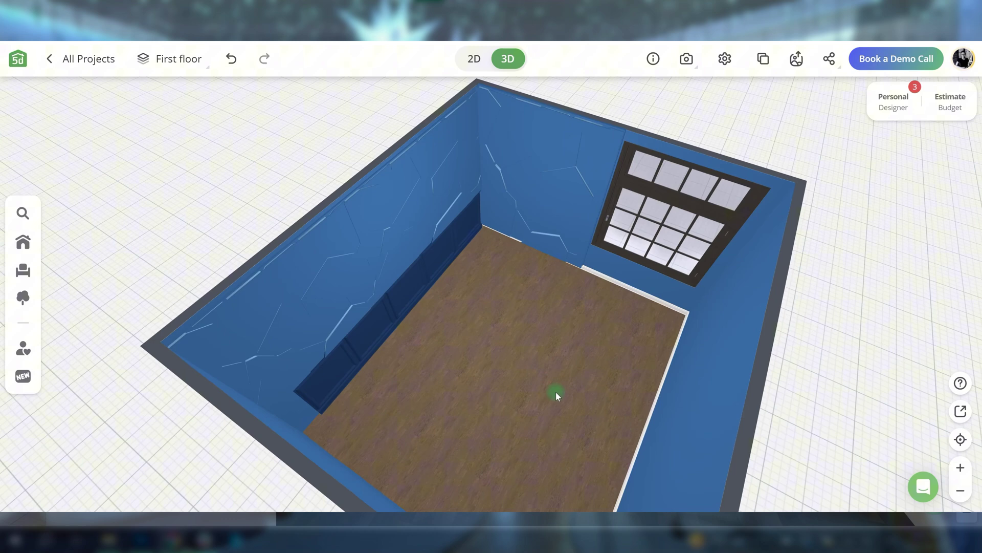
Mount the round bridge painting, 200 cm wide, on the blue wall beside the door and set its levitation to -72 cm.
{"action": "left_click_drag", "start_coordinate": [556, 392], "coordinate": [501, 287]}
{"action": "left_click", "coordinate": [23, 270]}
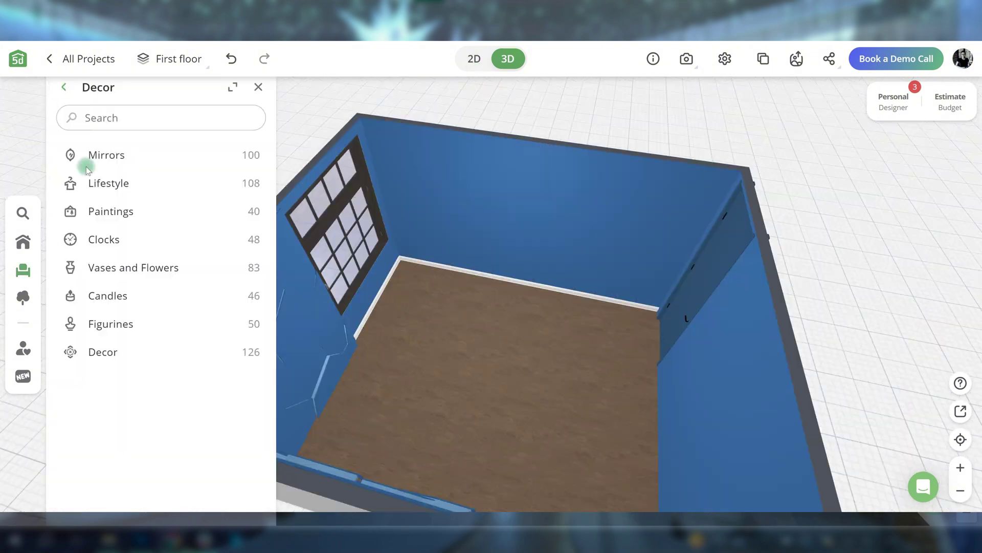
{"action": "left_click", "coordinate": [111, 211]}
{"action": "left_click", "coordinate": [177, 211]}
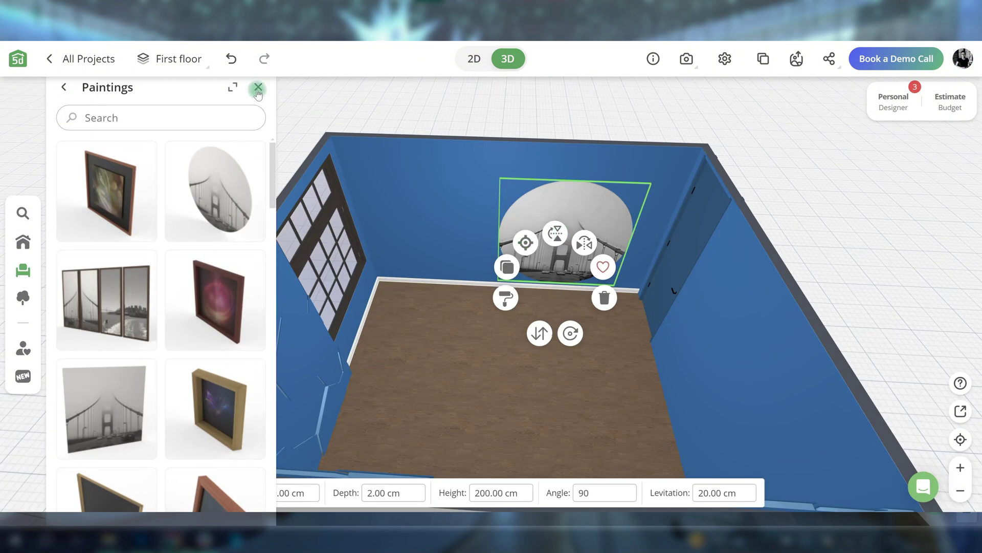
{"action": "left_click", "coordinate": [257, 88]}
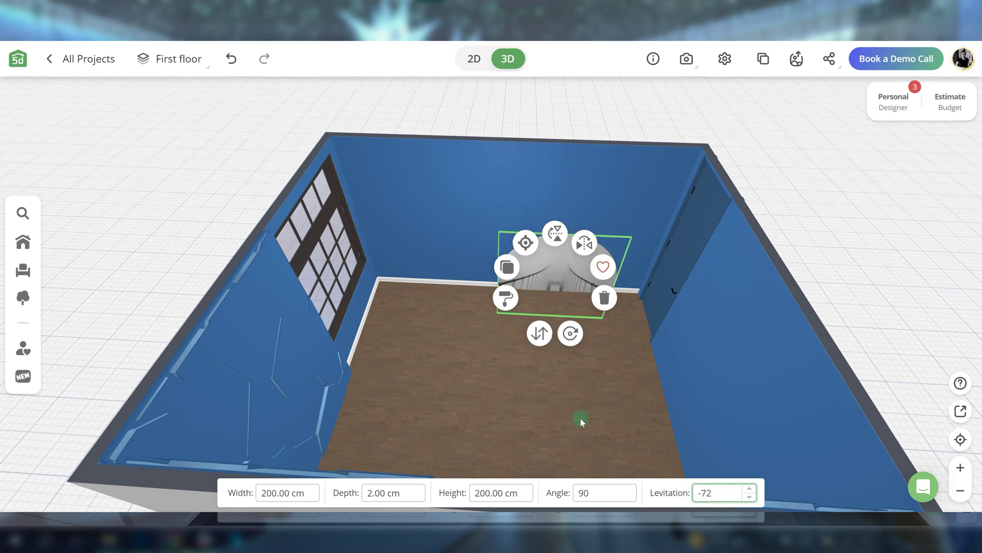
{"action": "left_click", "coordinate": [581, 418]}
Replace the bridge picture on the half-sunk round painting with a plain white surface.
{"action": "scroll", "coordinate": [583, 404], "scroll_direction": "up", "scroll_amount": 3}
{"action": "left_click", "coordinate": [540, 420]}
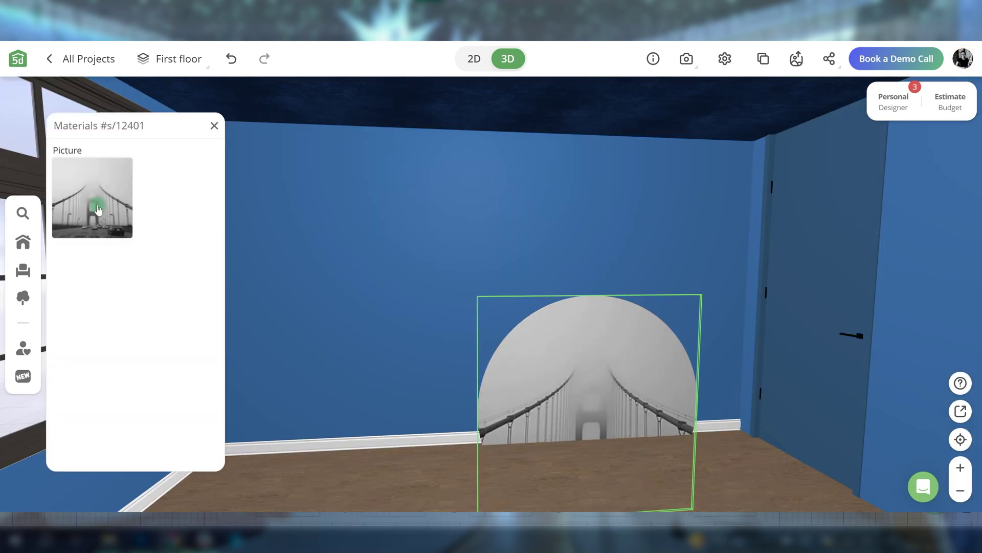
{"action": "left_click", "coordinate": [95, 209]}
{"action": "left_click", "coordinate": [224, 397]}
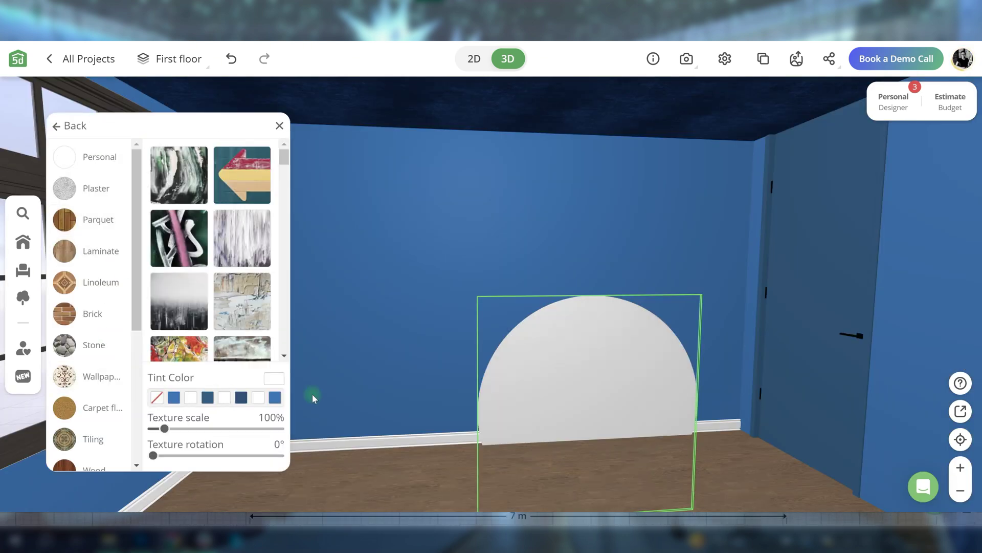
Place the copied round panel on the wall farther from the door, overlapping the half-sunk one, and set its levitation to 30 cm.
{"action": "left_click", "coordinate": [474, 58]}
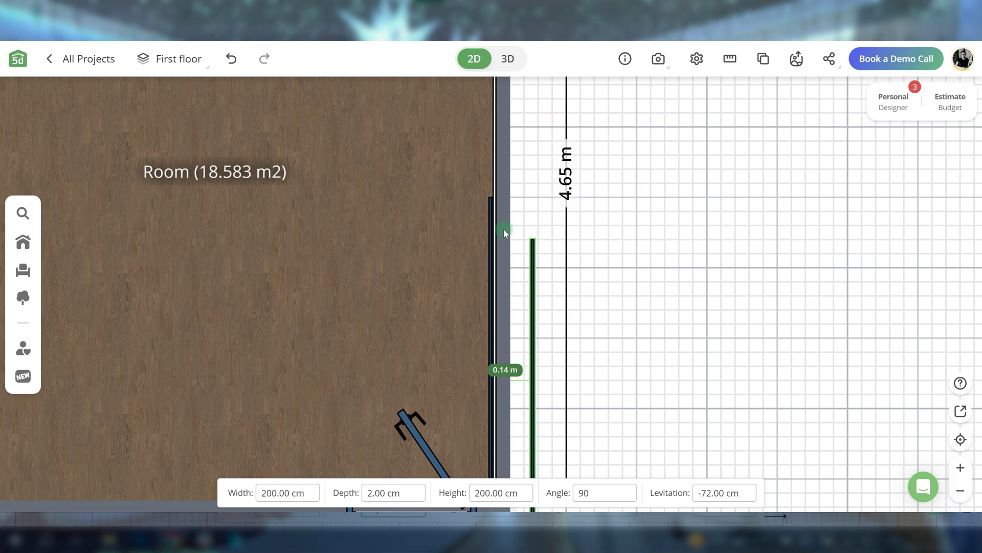
{"action": "mouse_move", "coordinate": [533, 399]}
{"action": "left_mouse_down"}
{"action": "mouse_move", "coordinate": [486, 162]}
{"action": "mouse_move", "coordinate": [488, 173]}
{"action": "left_mouse_up"}
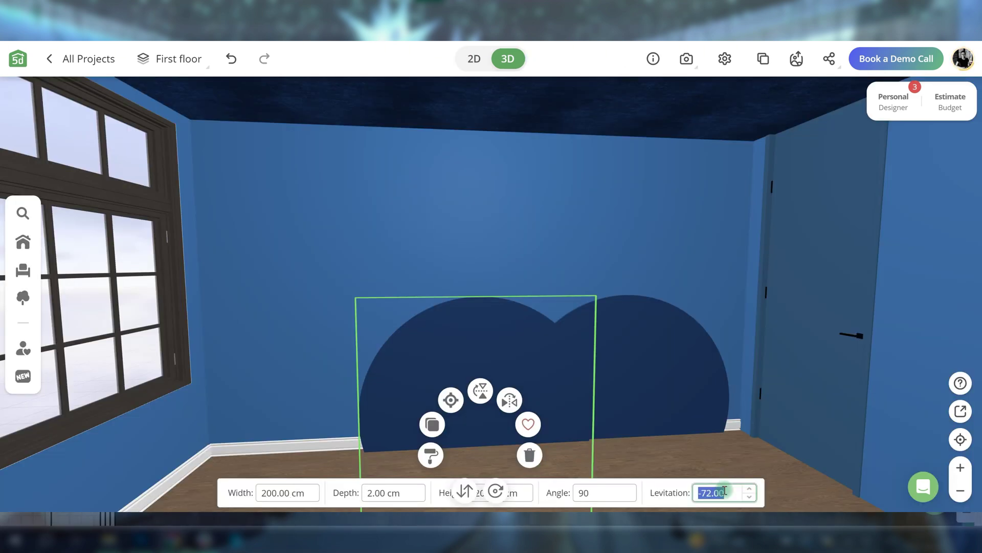
{"action": "type", "text": "30"}
Tint the raised round wall panel a light blue, lighter than the wall behind it.
{"action": "left_click", "coordinate": [429, 455]}
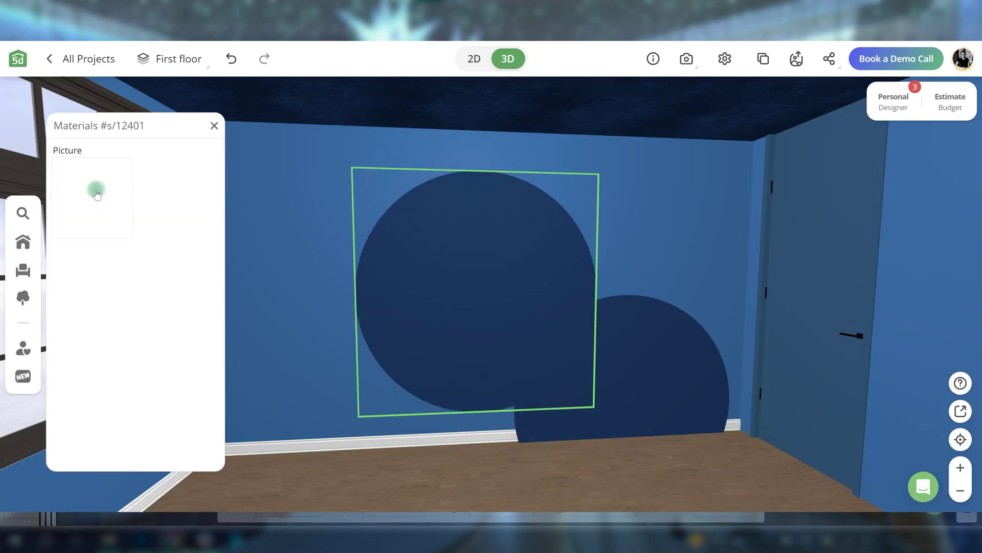
{"action": "left_click", "coordinate": [94, 191]}
{"action": "left_click", "coordinate": [275, 378]}
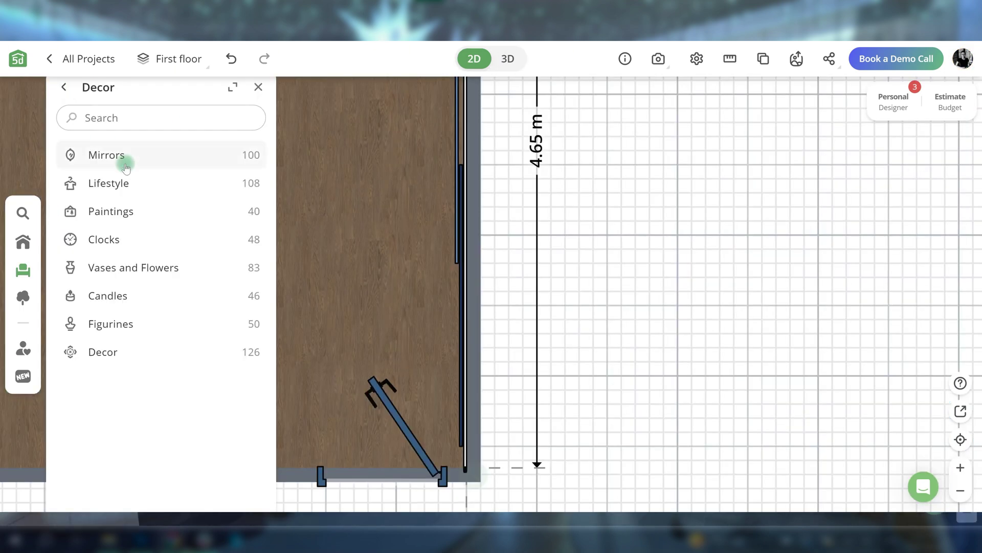
Hang a 74 cm round mirror over the door-side edge of the light blue circle, with its levitation at 146 cm.
{"action": "left_click", "coordinate": [125, 160]}
{"action": "scroll", "coordinate": [198, 214], "scroll_direction": "down", "scroll_amount": 3}
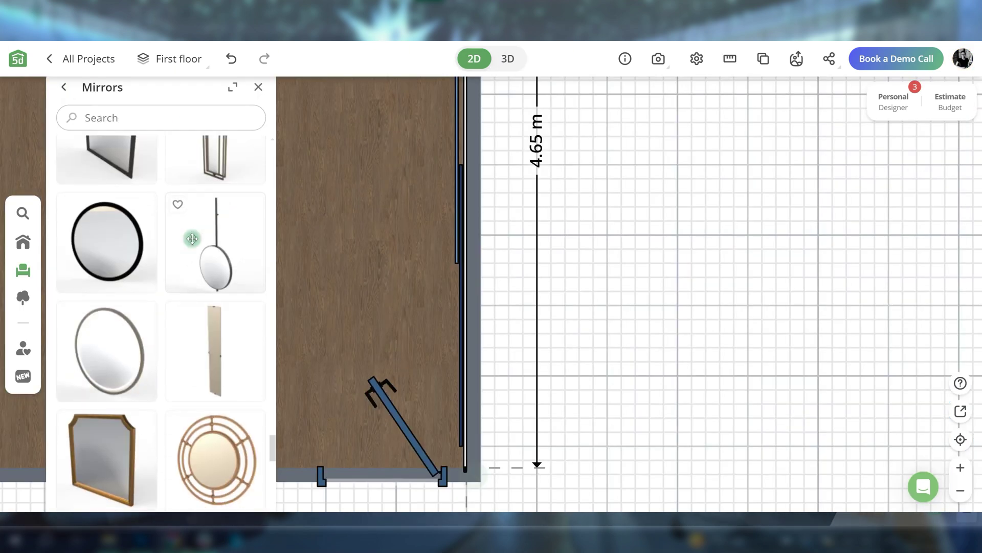
{"action": "left_click_drag", "start_coordinate": [192, 239], "coordinate": [445, 263]}
{"action": "left_click_drag", "start_coordinate": [438, 311], "coordinate": [345, 271]}
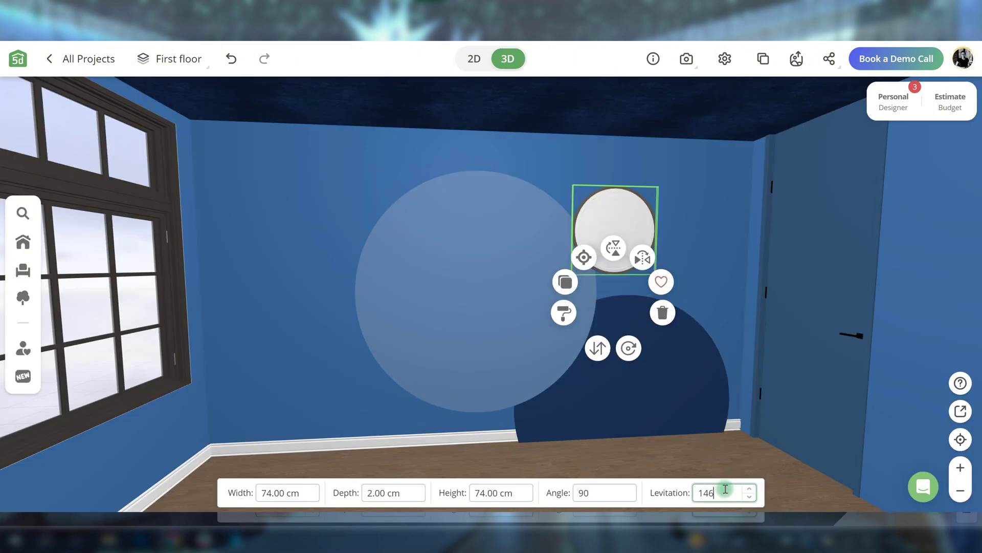
{"action": "left_click_drag", "start_coordinate": [621, 213], "coordinate": [596, 218]}
Recolour the round mirror's wooden frame with a light blue tint.
{"action": "left_click", "coordinate": [564, 293]}
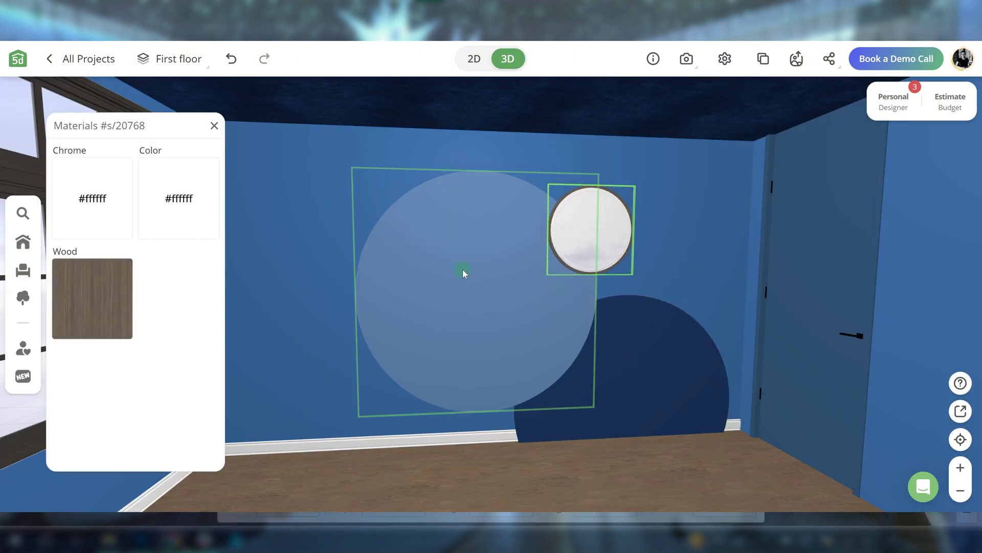
{"action": "left_click", "coordinate": [116, 327]}
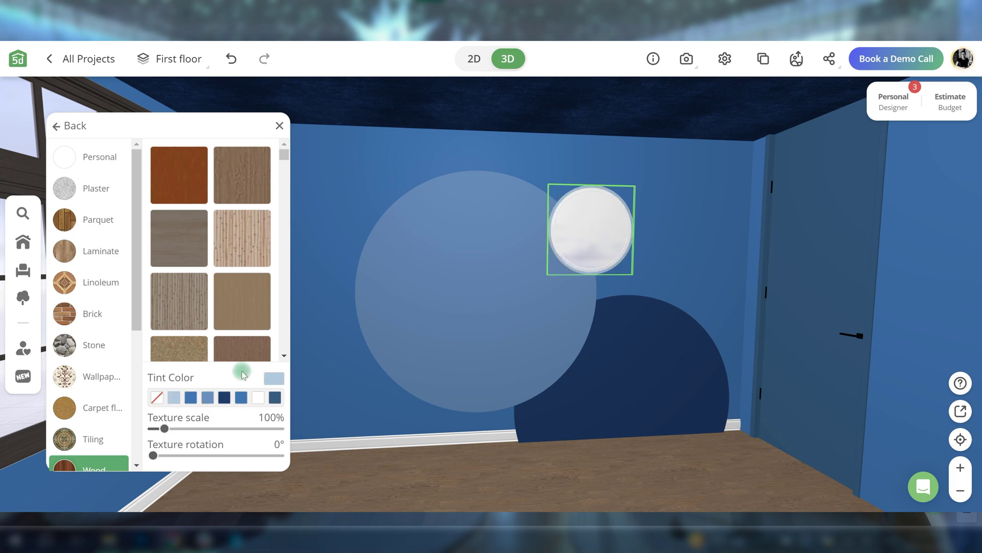
{"action": "left_click", "coordinate": [493, 471]}
Place a single bed in the corner along the wainscoted wall, with its headboard against the window wall.
{"action": "left_click_drag", "start_coordinate": [492, 471], "coordinate": [490, 314]}
{"action": "left_click", "coordinate": [22, 271]}
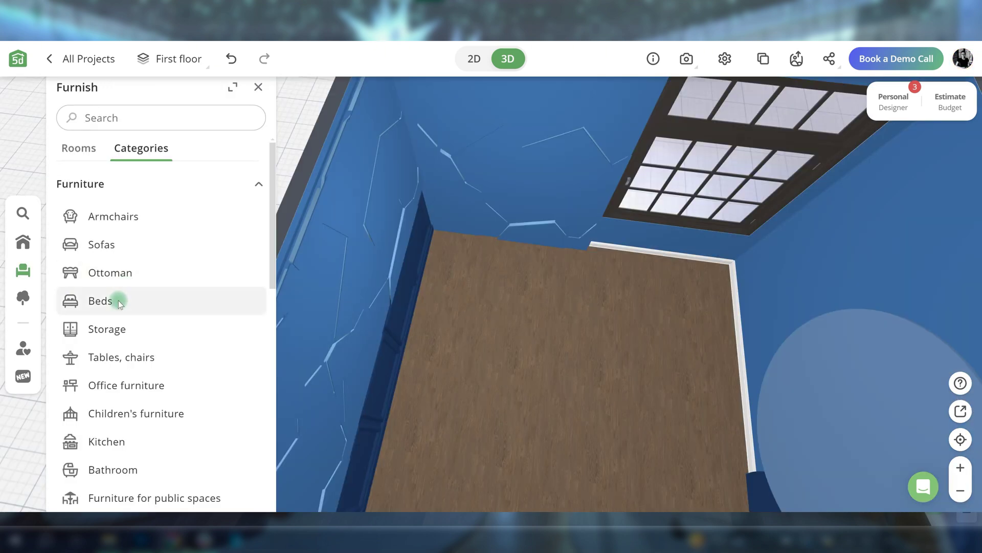
{"action": "left_click", "coordinate": [118, 299]}
{"action": "left_click", "coordinate": [129, 189]}
{"action": "left_click_drag", "start_coordinate": [184, 194], "coordinate": [469, 309]}
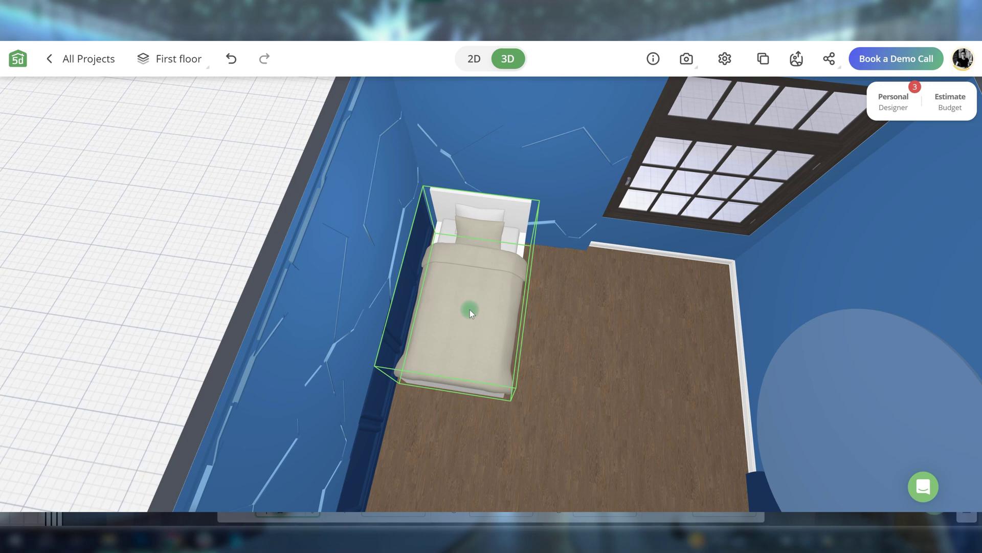
Set the bed frame and headboard colour to #4974a2.
{"action": "left_click", "coordinate": [425, 324]}
{"action": "left_click", "coordinate": [92, 204]}
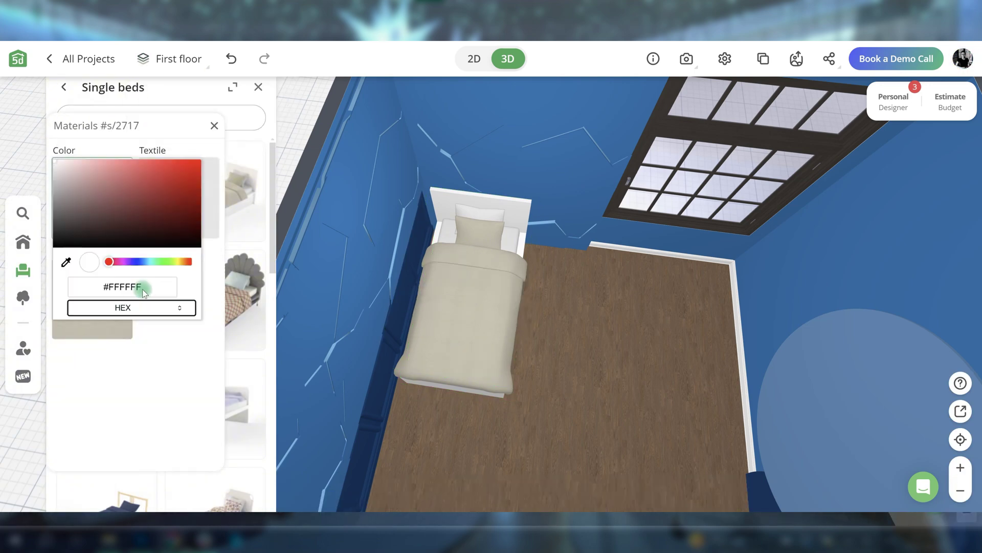
{"action": "left_click", "coordinate": [131, 358]}
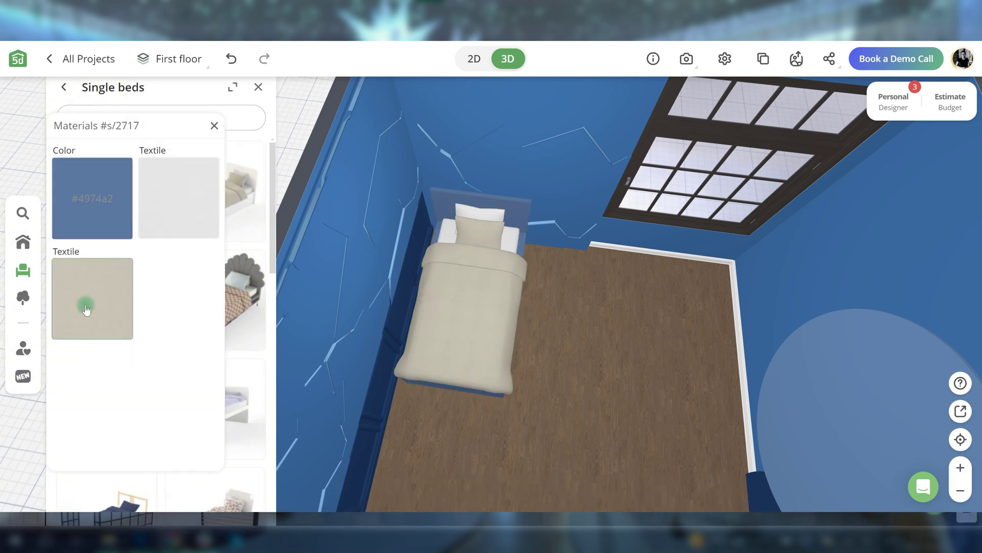
Replace the bed's beige bedding textile with a plain pale fabric and tint it light blue.
{"action": "left_click", "coordinate": [86, 308]}
{"action": "left_click", "coordinate": [244, 348]}
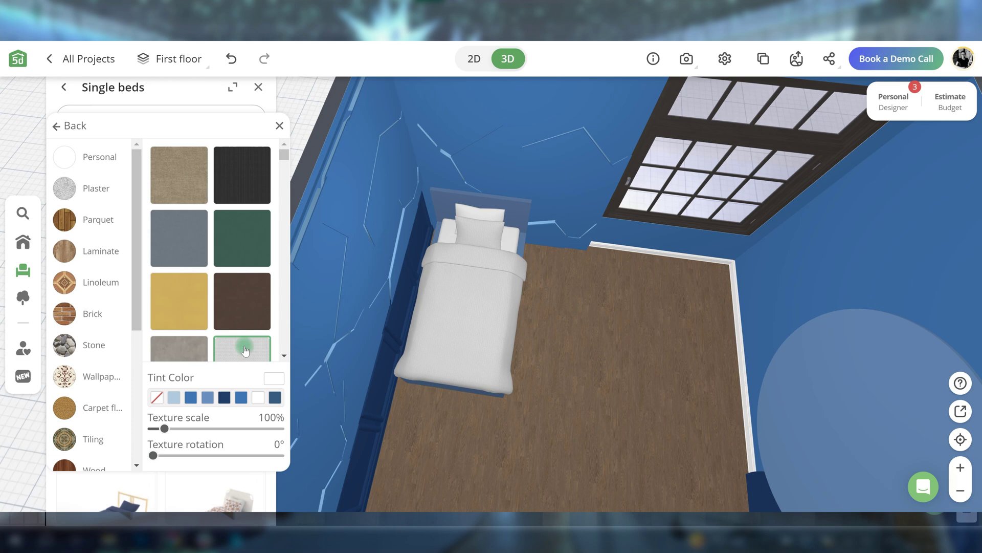
{"action": "left_click", "coordinate": [174, 398]}
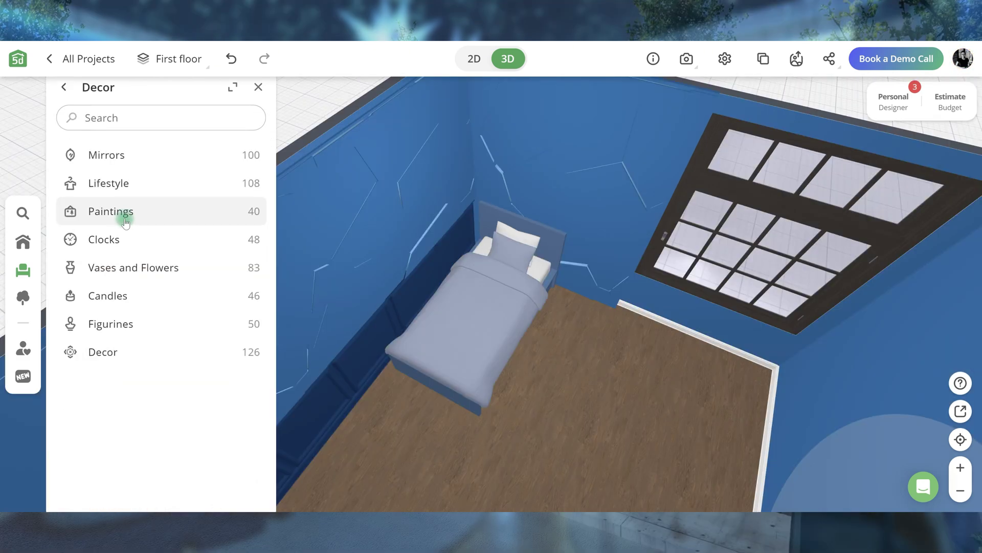
Place the square bridge painting upright at the foot of the bed and set its width to 130 cm.
{"action": "left_click", "coordinate": [123, 212]}
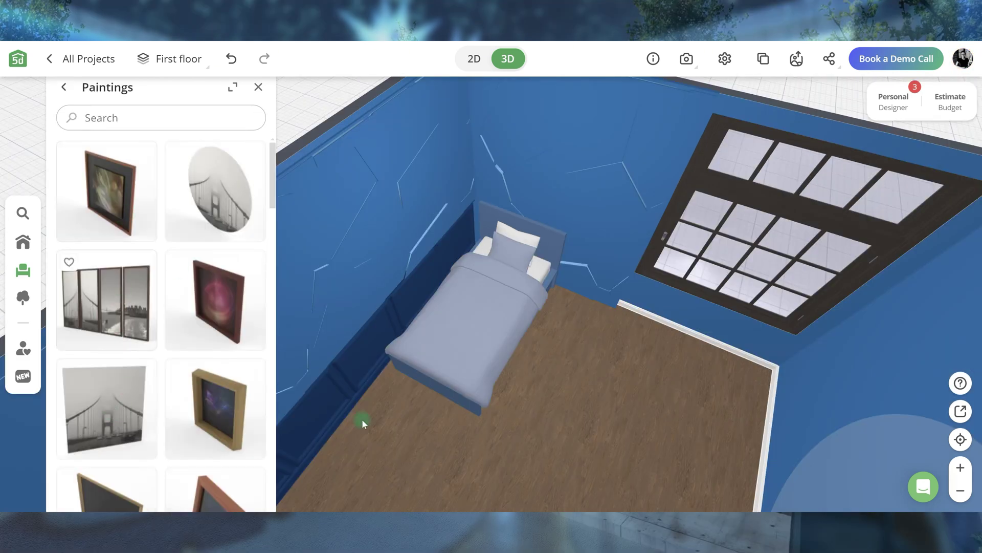
{"action": "left_click_drag", "start_coordinate": [361, 418], "coordinate": [432, 412]}
{"action": "left_click", "coordinate": [504, 449]}
{"action": "left_click", "coordinate": [306, 492]}
{"action": "type", "text": "130"}
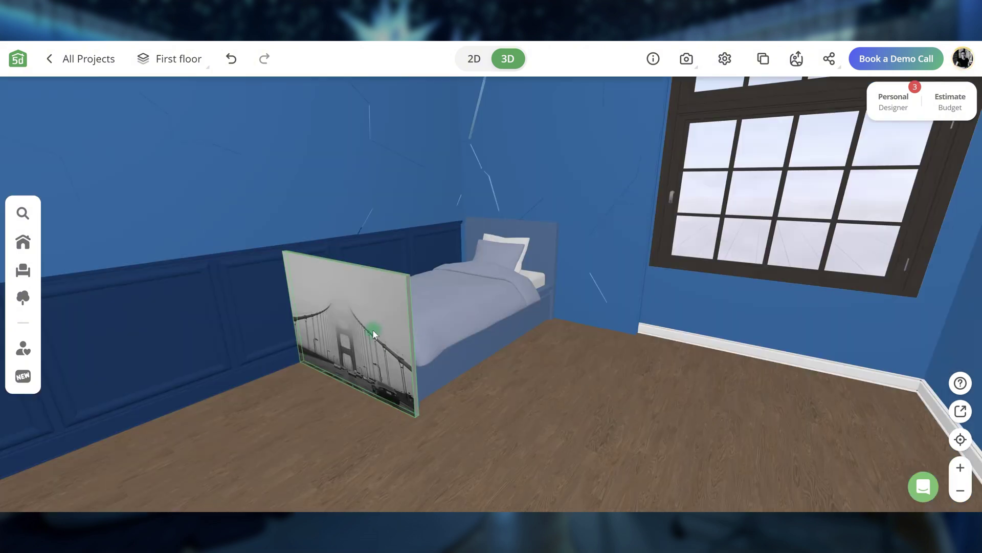
Remove the bridge picture from the panel at the bed's foot and give it a plain navy surface.
{"action": "left_click", "coordinate": [373, 330]}
{"action": "left_click", "coordinate": [304, 408]}
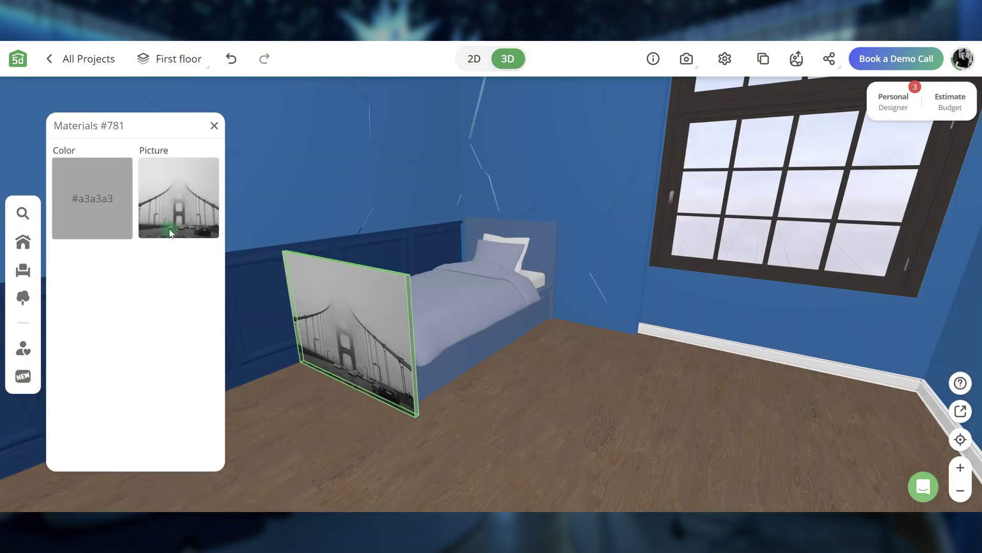
{"action": "left_click", "coordinate": [170, 231]}
{"action": "left_click", "coordinate": [258, 397]}
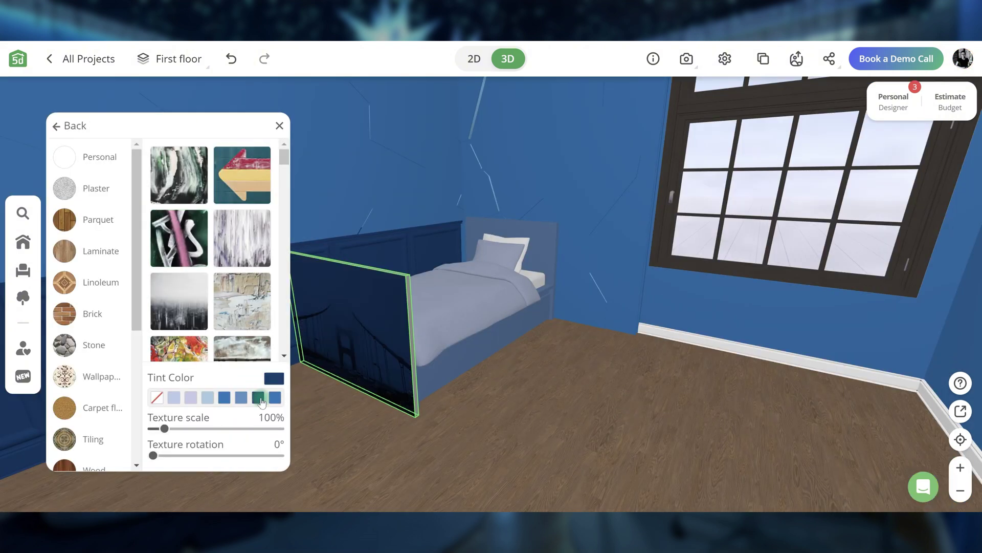
{"action": "left_click", "coordinate": [157, 398]}
{"action": "left_click", "coordinate": [259, 397]}
Set the edge and back colour of the panel at the bed's foot to black.
{"action": "left_click", "coordinate": [75, 126]}
{"action": "left_click", "coordinate": [100, 200]}
{"action": "left_click_drag", "start_coordinate": [78, 223], "coordinate": [45, 252]}
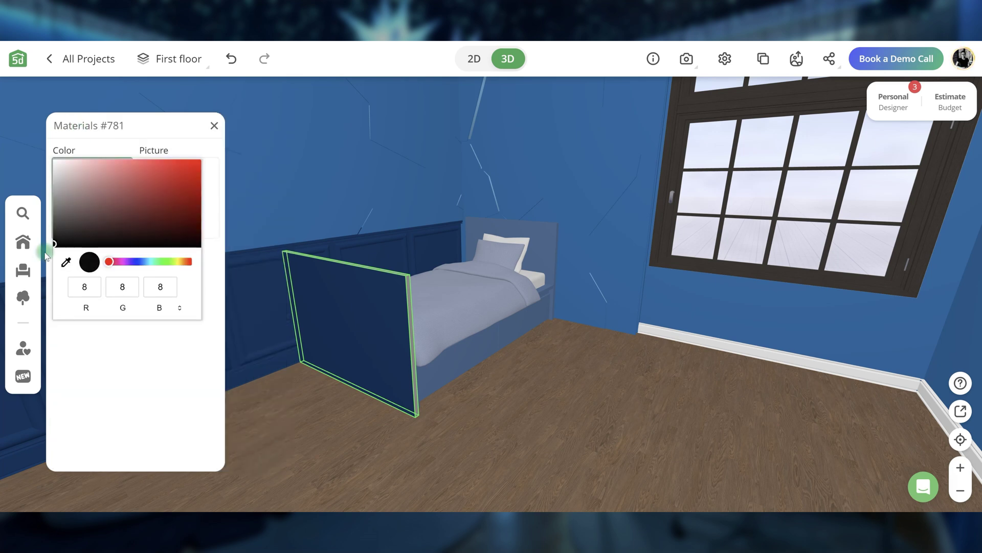
{"action": "left_click", "coordinate": [112, 377]}
{"action": "left_click", "coordinate": [214, 126]}
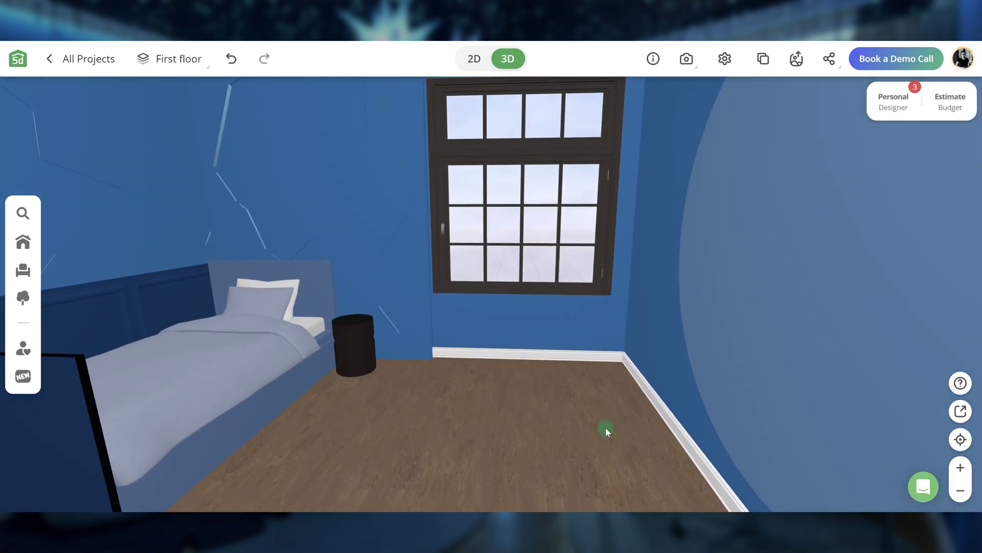
Place a wooden-top desk with metal legs against the wall beneath the window.
{"action": "left_click_drag", "start_coordinate": [606, 427], "coordinate": [583, 459]}
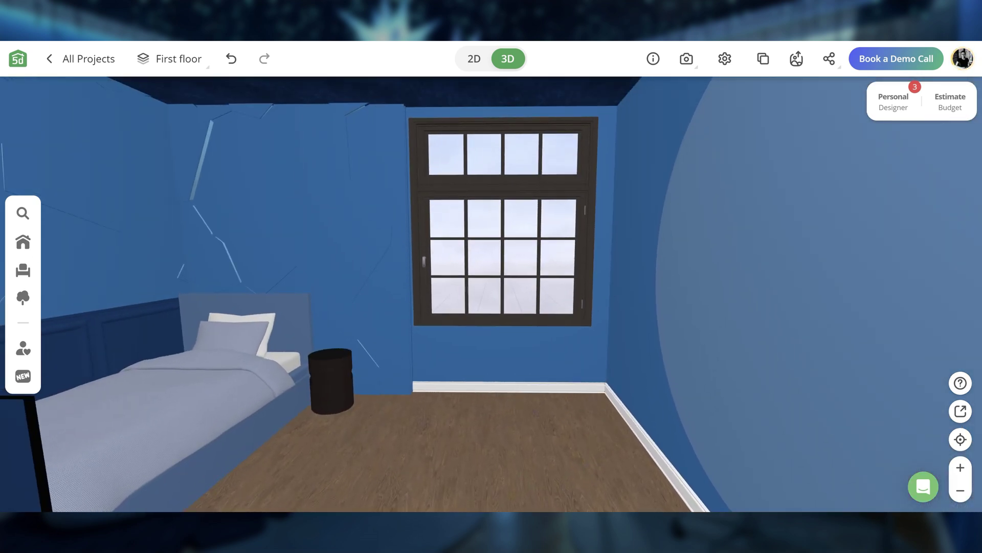
{"action": "left_click", "coordinate": [22, 269]}
{"action": "left_click", "coordinate": [146, 389]}
{"action": "left_click", "coordinate": [137, 156]}
{"action": "left_click_drag", "start_coordinate": [106, 287], "coordinate": [500, 435]}
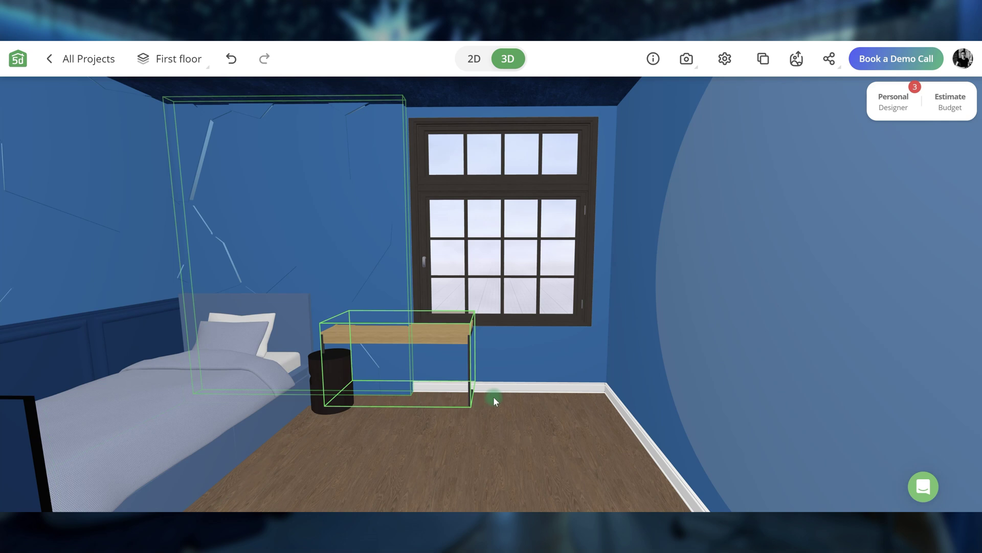
Change the desk's light wood surface to a dark brown wood texture.
{"action": "left_click", "coordinate": [449, 431]}
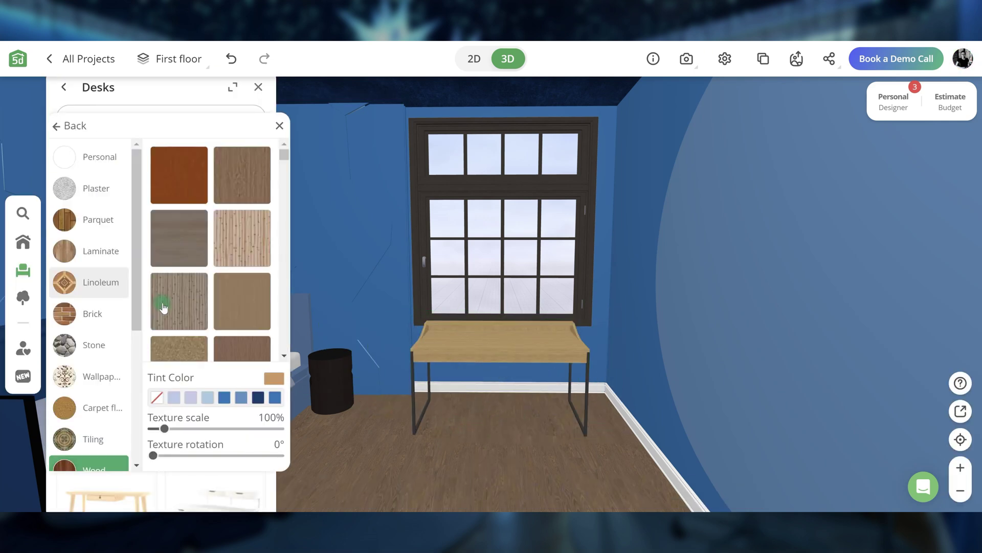
{"action": "scroll", "coordinate": [162, 307], "scroll_direction": "down", "scroll_amount": 3}
{"action": "left_click", "coordinate": [175, 340]}
Place the white ribbed office chair on castors at the desk under the window.
{"action": "left_click", "coordinate": [112, 186]}
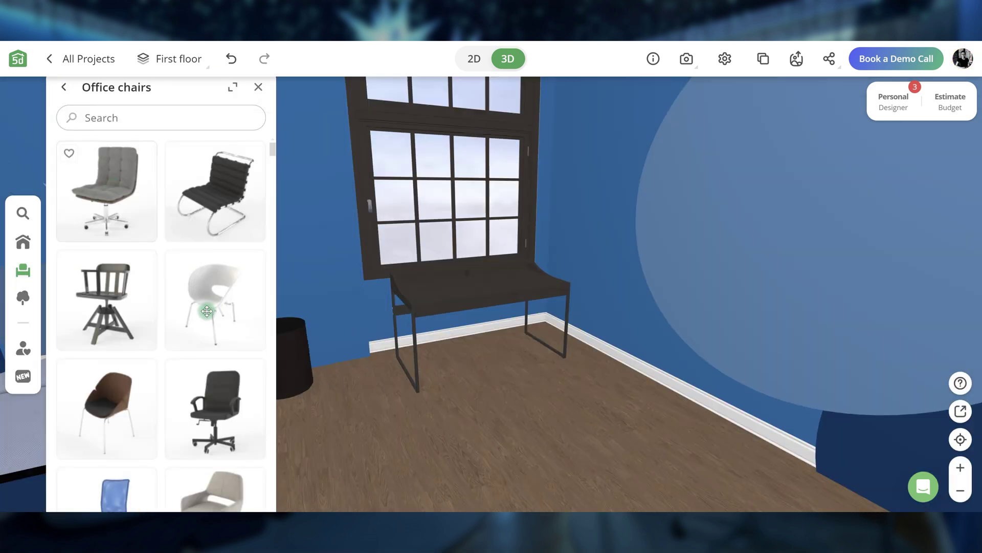
{"action": "scroll", "coordinate": [206, 311], "scroll_direction": "down", "scroll_amount": 5}
{"action": "left_click_drag", "start_coordinate": [200, 287], "coordinate": [534, 358]}
{"action": "left_click", "coordinate": [470, 420]}
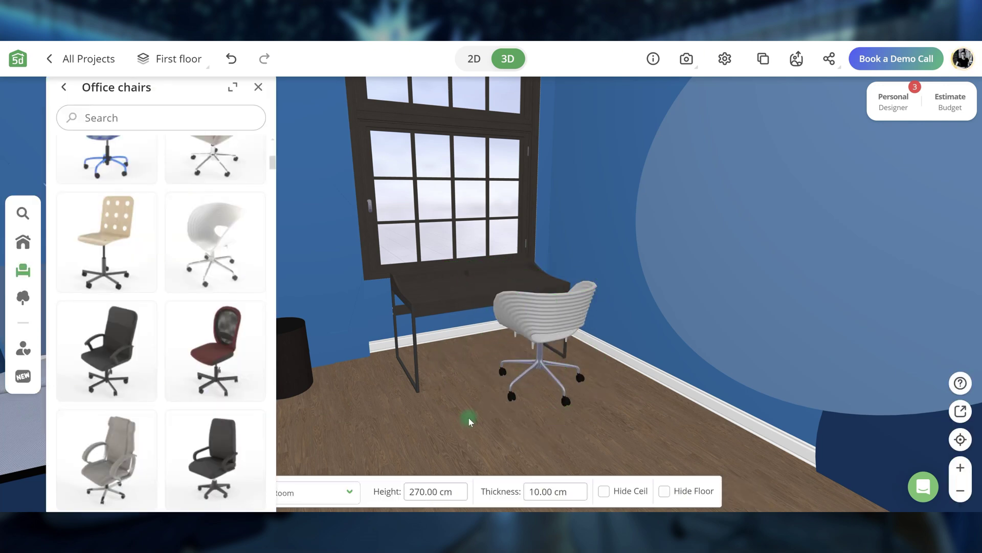
Place the carved two-door wooden cabinet against the wall between the door and the wainscoted wall.
{"action": "left_click_drag", "start_coordinate": [470, 421], "coordinate": [473, 352]}
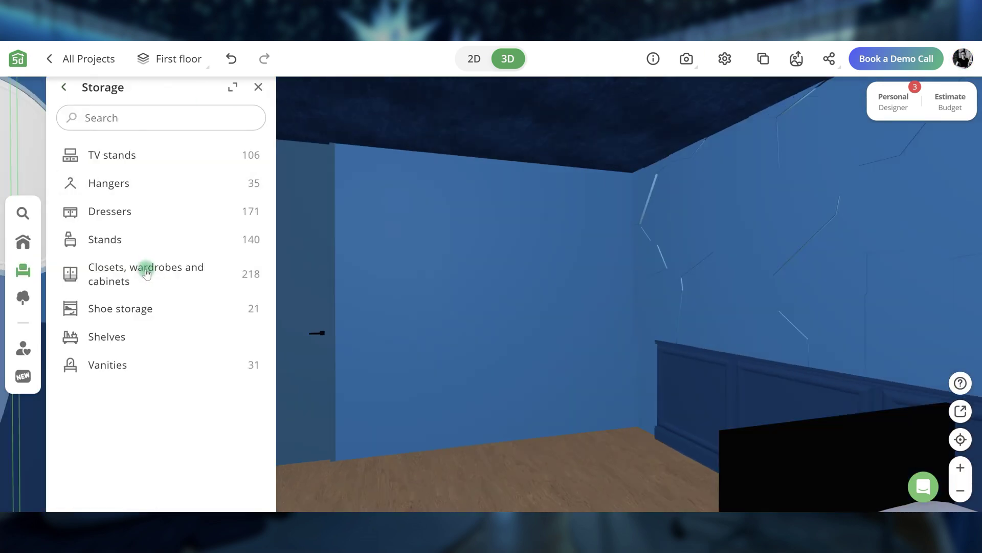
{"action": "left_click", "coordinate": [147, 274]}
{"action": "scroll", "coordinate": [223, 448], "scroll_direction": "down", "scroll_amount": 5}
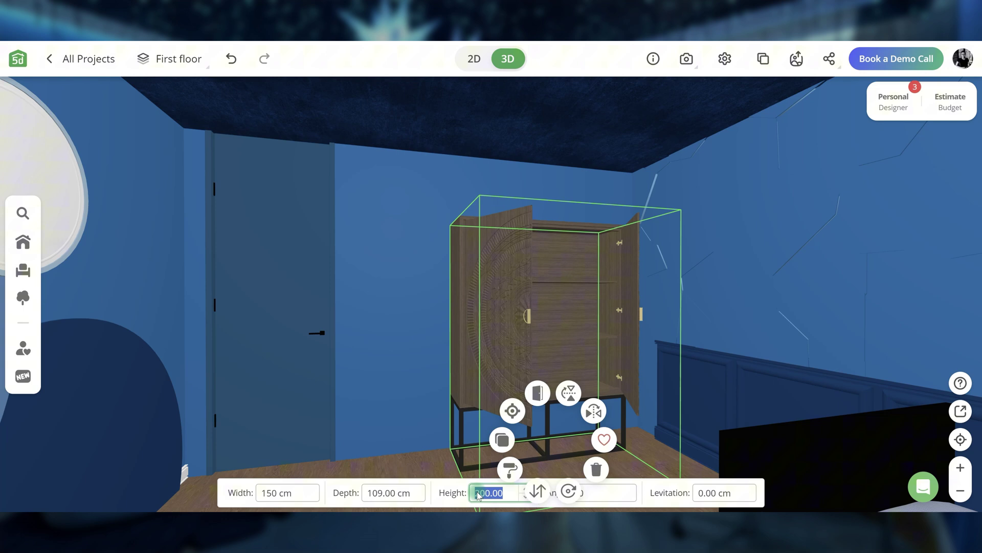
Resize the carved cabinet to 220 cm wide, 159 cm deep and 350 cm high, with its levitation at -82 cm.
{"action": "type", "text": "350"}
{"action": "left_click", "coordinate": [377, 492]}
{"action": "key", "text": "BackSpace"}
{"action": "type", "text": "5"}
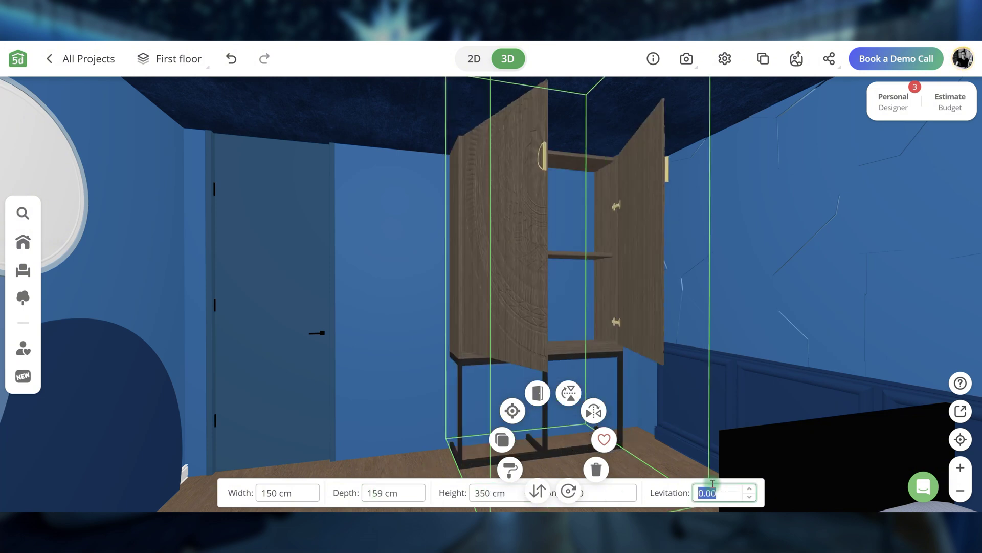
{"action": "type", "text": "-82"}
{"action": "type", "text": "220"}
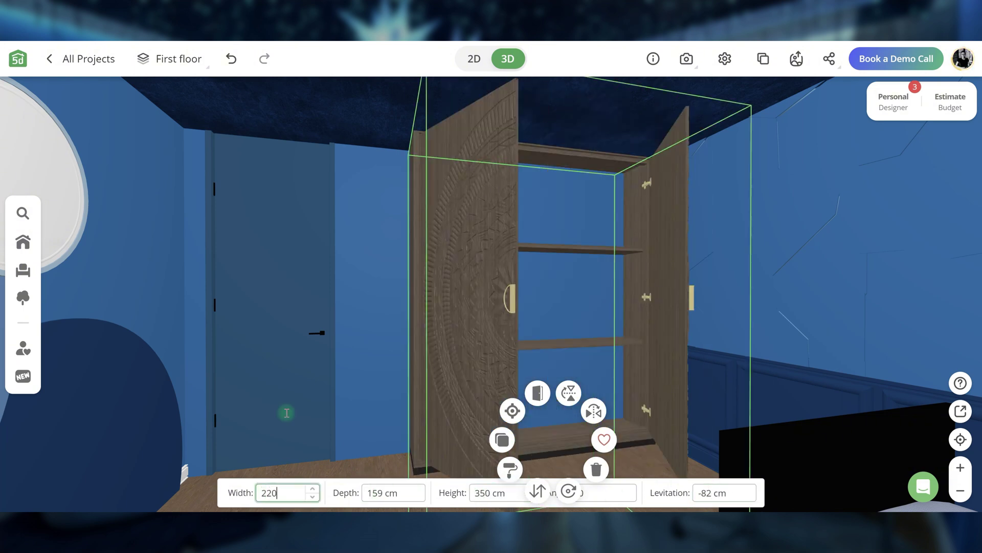
{"action": "key", "text": "Return"}
Close the carved cabinet's doors and tint its wood surface navy.
{"action": "left_click", "coordinate": [556, 395]}
{"action": "left_click_drag", "start_coordinate": [793, 443], "coordinate": [736, 430]}
{"action": "left_click", "coordinate": [473, 412]}
{"action": "left_click", "coordinate": [510, 469]}
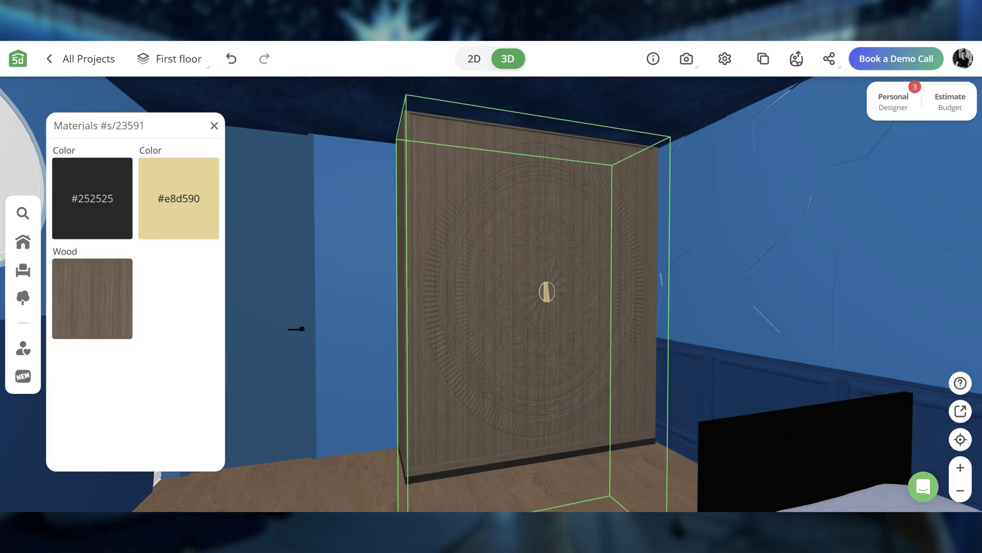
{"action": "left_click", "coordinate": [109, 295]}
{"action": "left_click", "coordinate": [257, 399]}
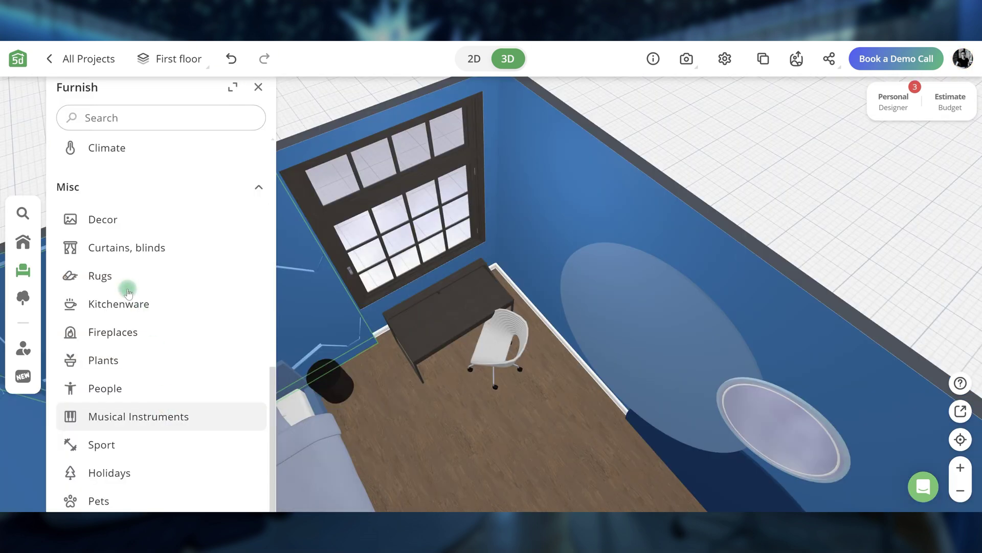
Hang the dark curtains with sheer inner layer over the window above the desk and set their width to 250 cm.
{"action": "left_click", "coordinate": [122, 249]}
{"action": "scroll", "coordinate": [121, 245], "scroll_direction": "down", "scroll_amount": 3}
{"action": "left_click_drag", "start_coordinate": [121, 245], "coordinate": [440, 315]}
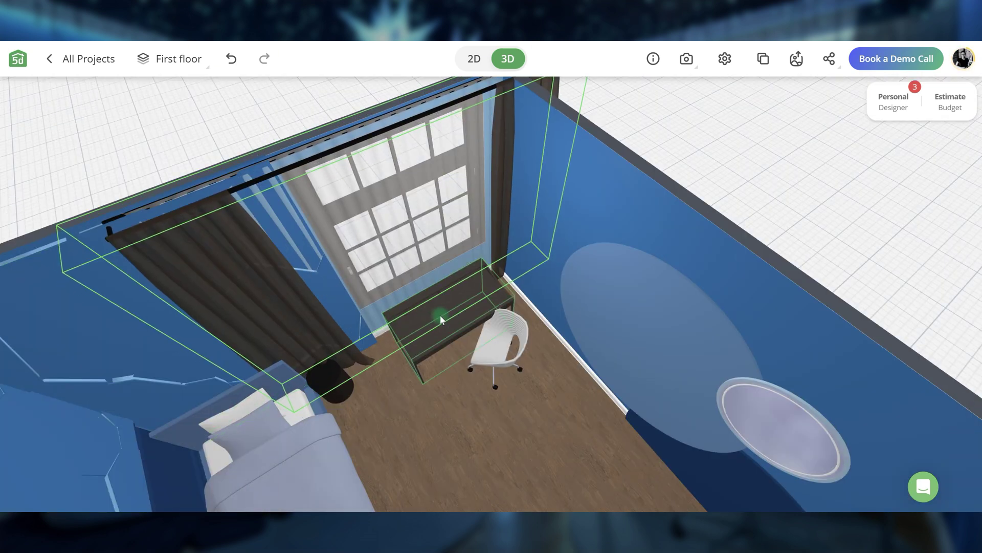
{"action": "type", "text": "250"}
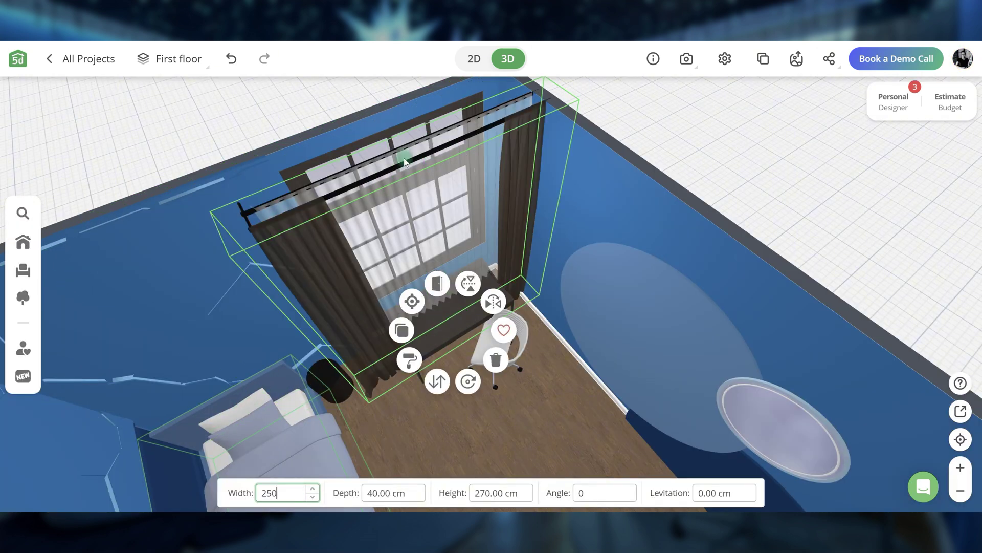
{"action": "key", "text": "Return"}
Replace the outer curtains' brown textile with a plain fabric tinted navy.
{"action": "left_click", "coordinate": [406, 354]}
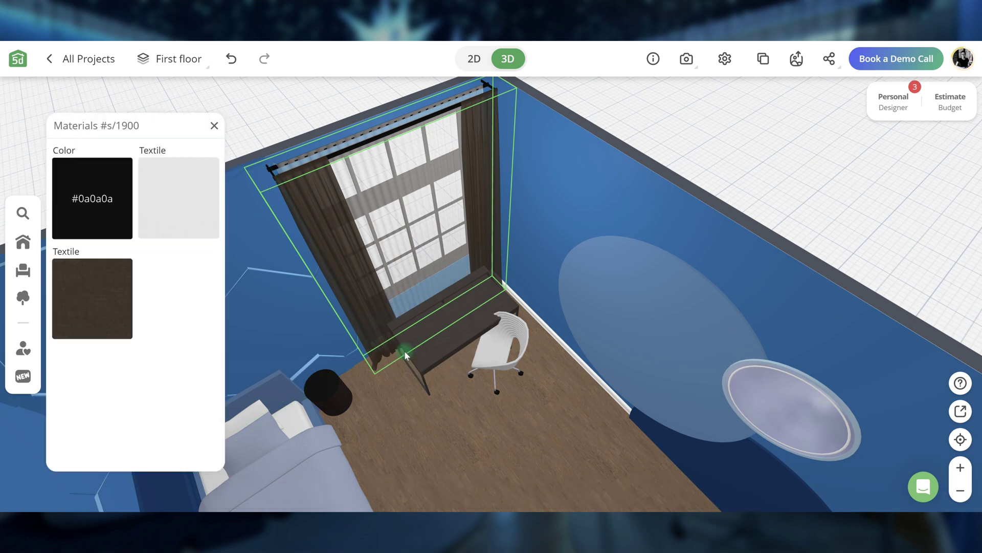
{"action": "left_click", "coordinate": [95, 336]}
{"action": "left_click", "coordinate": [236, 352]}
{"action": "left_click", "coordinate": [257, 398]}
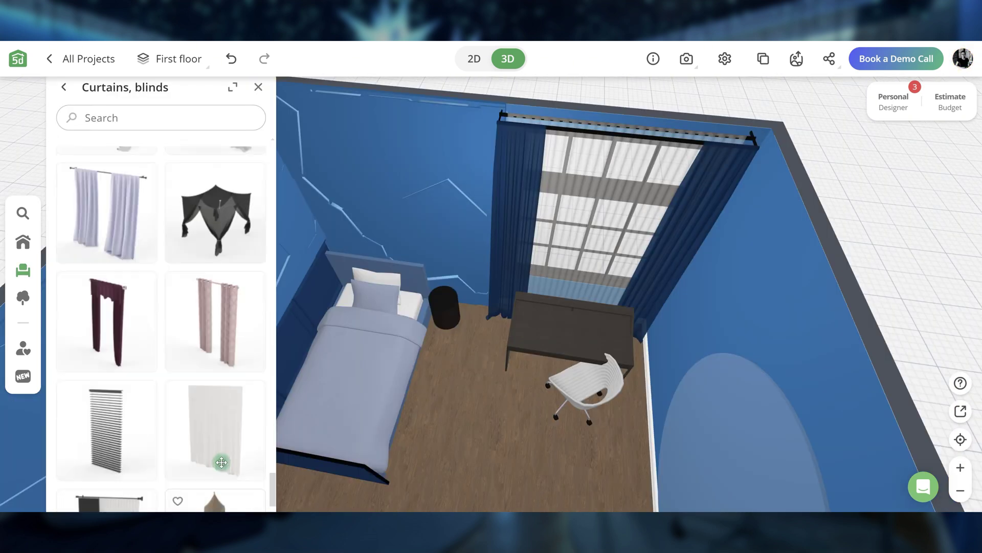
Hang the sheer canopy with pompoms over the head of the bed.
{"action": "scroll", "coordinate": [219, 453], "scroll_direction": "up", "scroll_amount": 3}
{"action": "left_click_drag", "start_coordinate": [128, 296], "coordinate": [399, 318]}
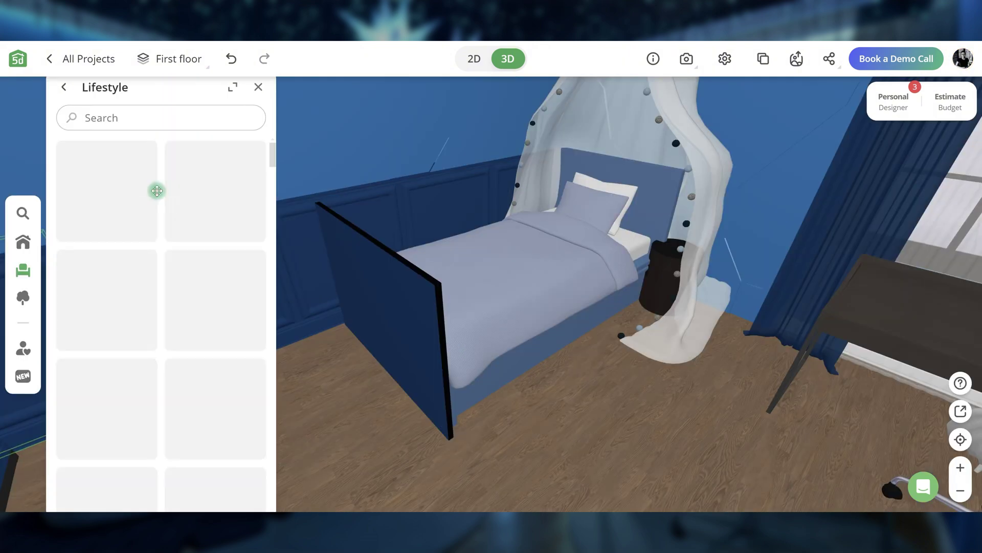
Drape the green checked blanket over the foot of the bed and recolour its fabric white.
{"action": "scroll", "coordinate": [157, 191], "scroll_direction": "down", "scroll_amount": 2}
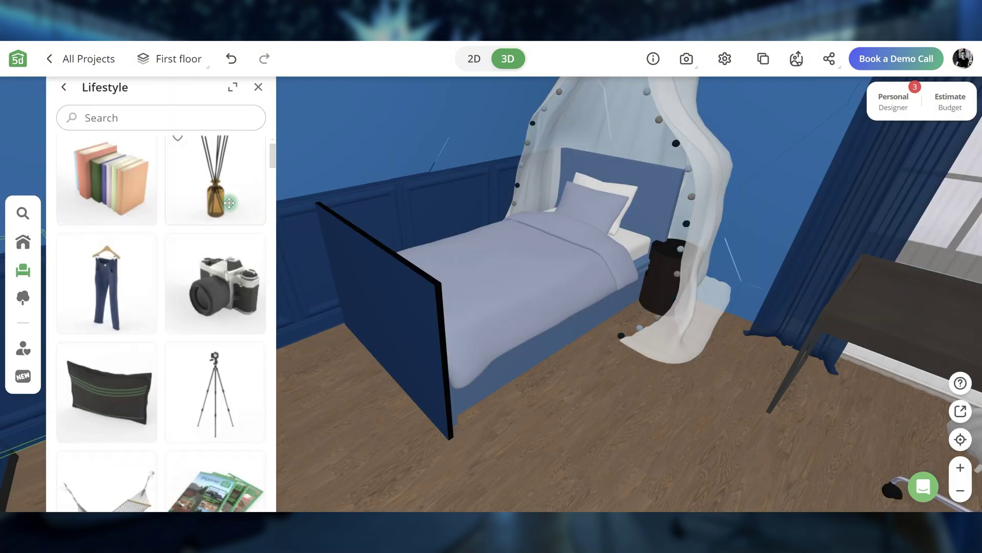
{"action": "left_click_drag", "start_coordinate": [157, 191], "coordinate": [437, 335]}
{"action": "left_click_drag", "start_coordinate": [507, 347], "coordinate": [532, 358]}
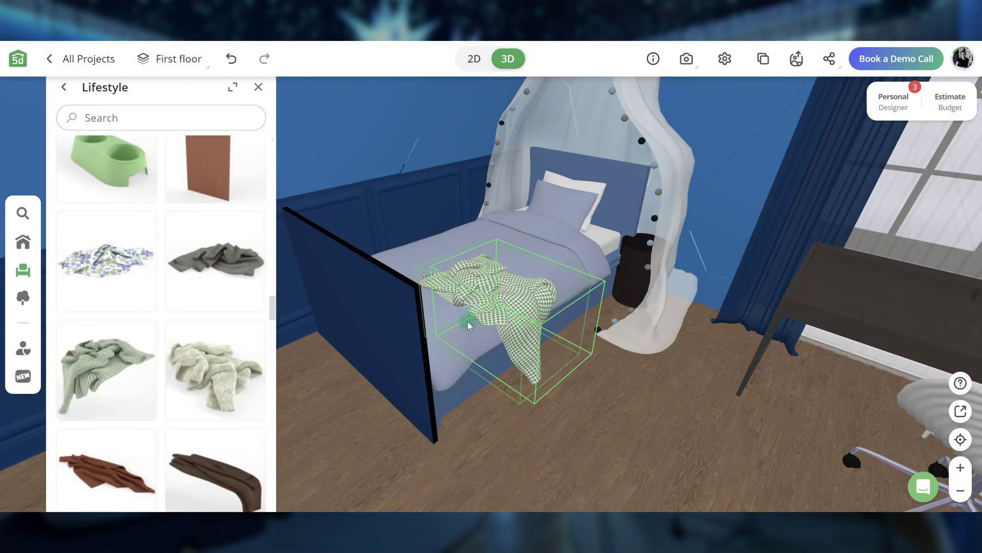
{"action": "left_click_drag", "start_coordinate": [468, 321], "coordinate": [446, 315]}
{"action": "left_click", "coordinate": [423, 363]}
{"action": "left_click", "coordinate": [92, 192]}
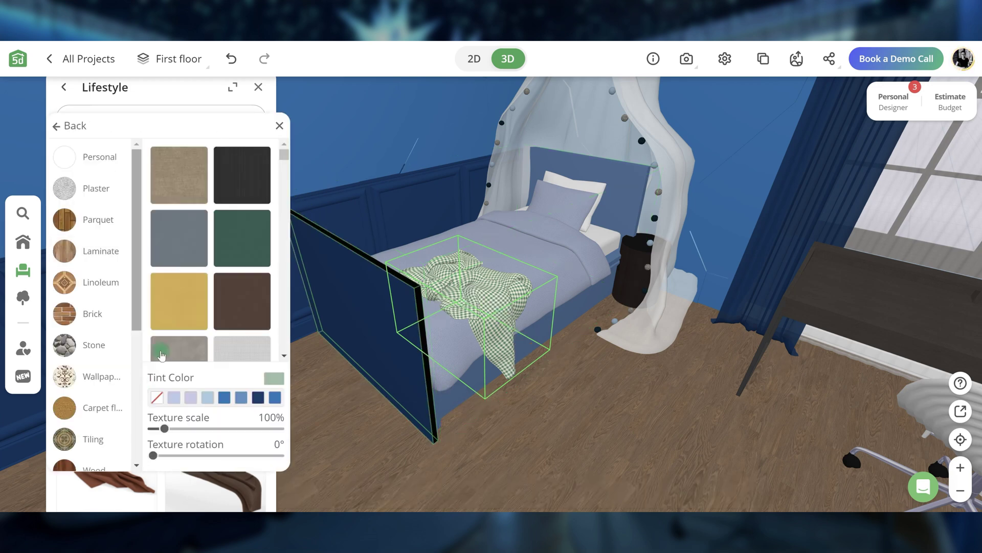
{"action": "left_click", "coordinate": [271, 131]}
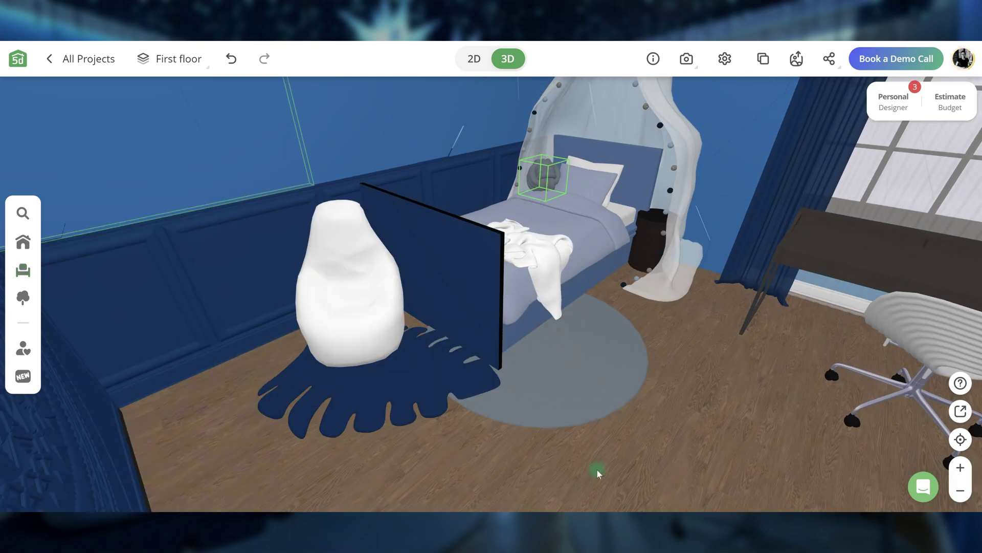
Duplicate the round grey rug beside the bed and place the copy under the desk chair.
{"action": "left_click", "coordinate": [452, 394]}
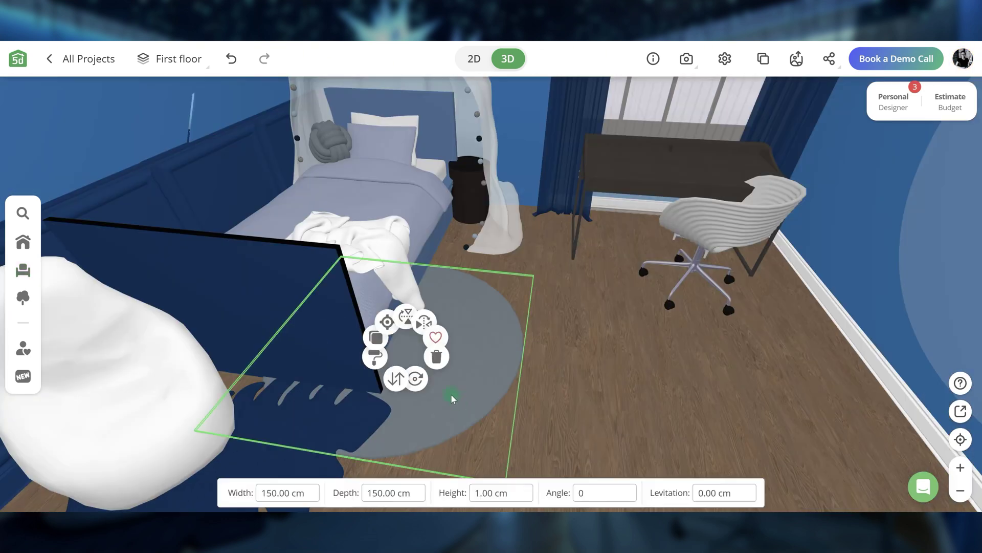
{"action": "left_click", "coordinate": [375, 338]}
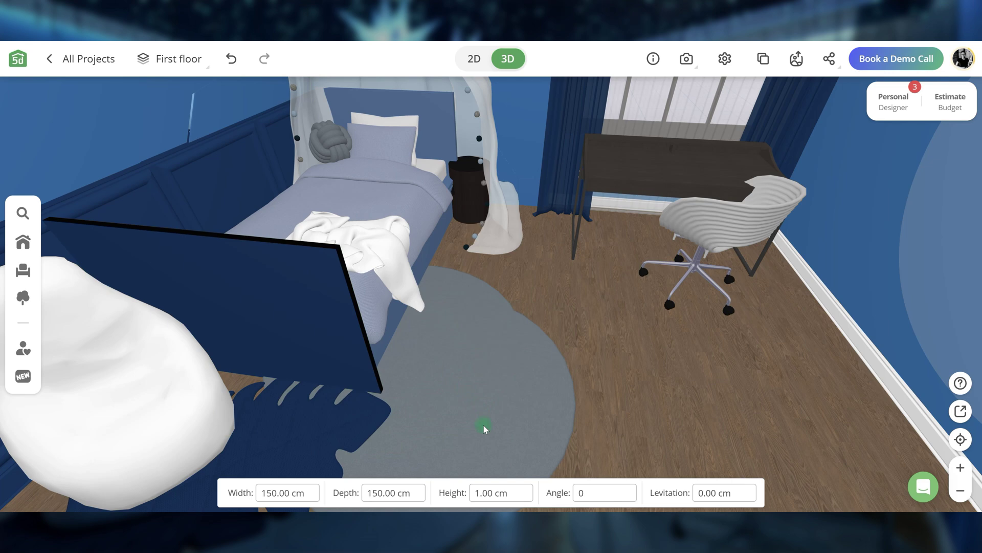
{"action": "left_click_drag", "start_coordinate": [563, 358], "coordinate": [888, 180]}
{"action": "left_click_drag", "start_coordinate": [618, 450], "coordinate": [636, 413]}
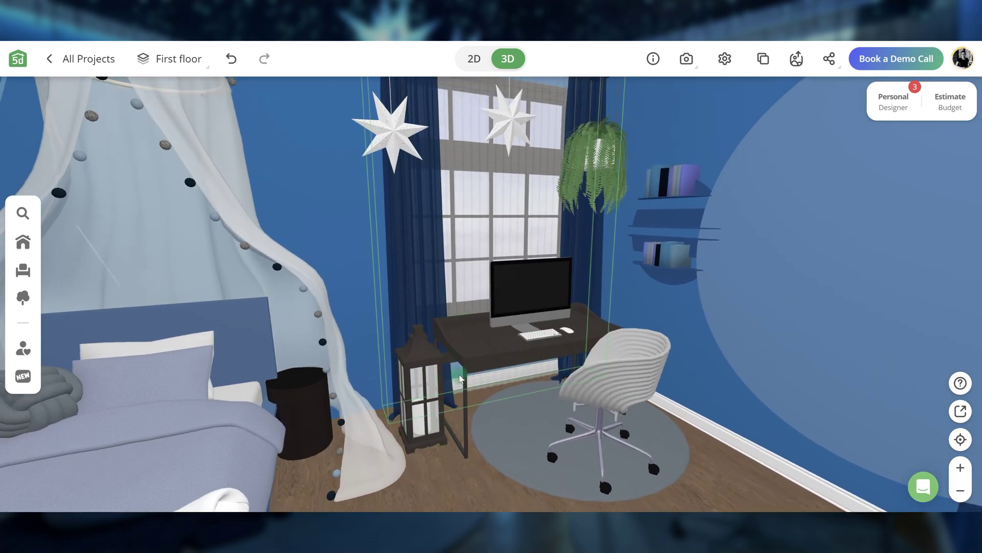
Place a cube form between the wardrobe and the door and size it to 35 cm wide, 35 cm deep and 50 cm high.
{"action": "left_click_drag", "start_coordinate": [460, 378], "coordinate": [571, 450]}
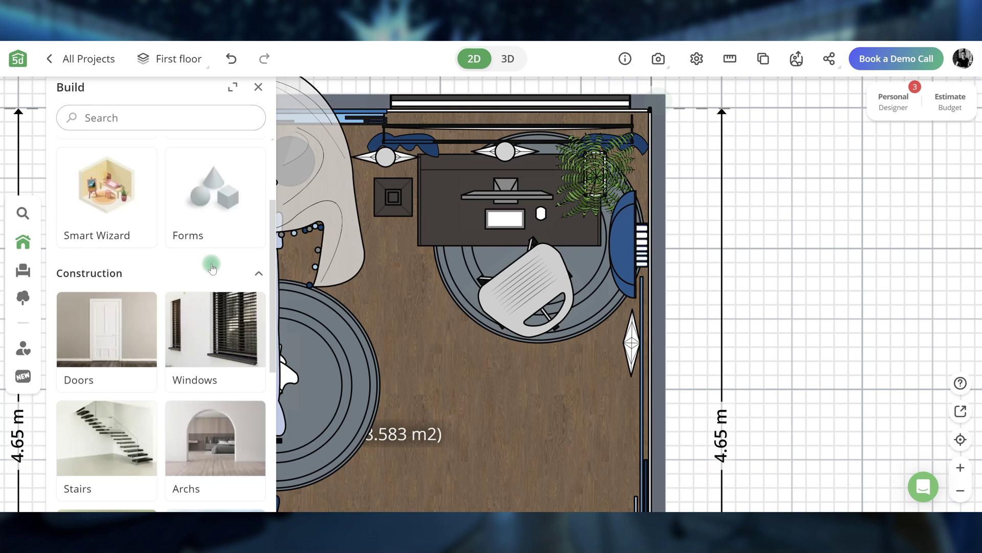
{"action": "left_click", "coordinate": [216, 205]}
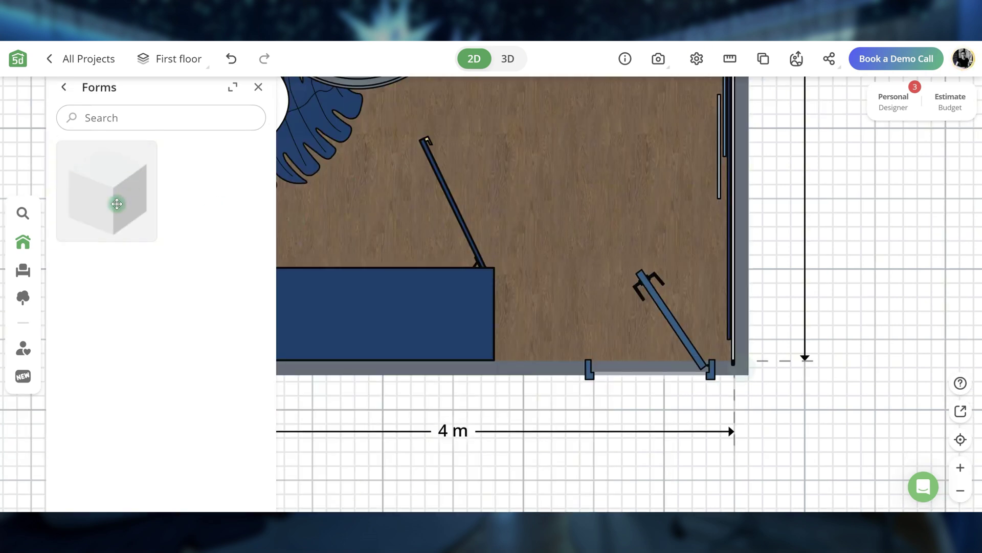
{"action": "left_click_drag", "start_coordinate": [117, 204], "coordinate": [496, 346]}
{"action": "left_click", "coordinate": [258, 87]}
{"action": "left_click", "coordinate": [293, 492]}
{"action": "type", "text": "35"}
{"action": "left_click", "coordinate": [393, 493]}
{"action": "type", "text": "35"}
{"action": "left_click", "coordinate": [499, 493]}
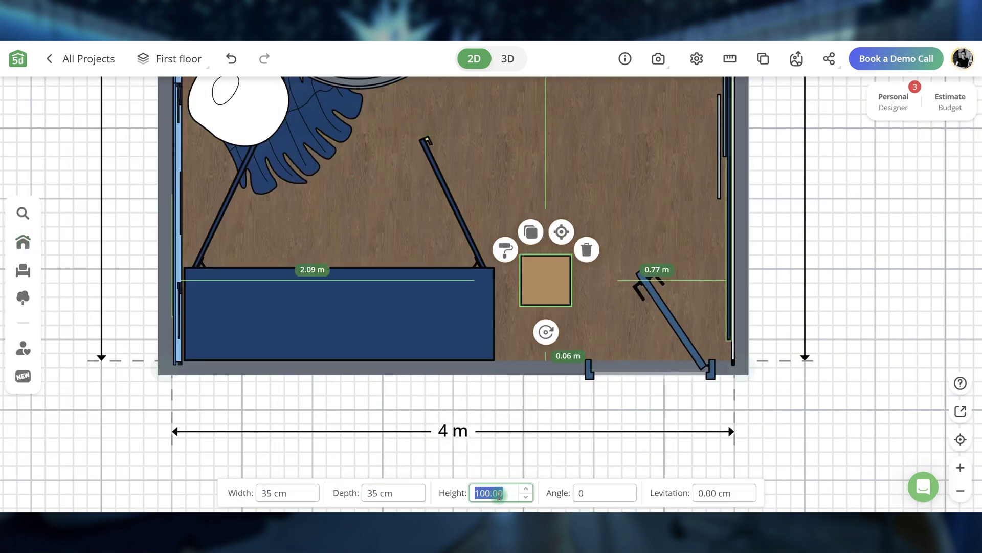
{"action": "type", "text": "50"}
Move the cube closer to the wall beside the wardrobe and tint its surface blue.
{"action": "left_click_drag", "start_coordinate": [551, 281], "coordinate": [546, 313]}
{"action": "left_click", "coordinate": [500, 284]}
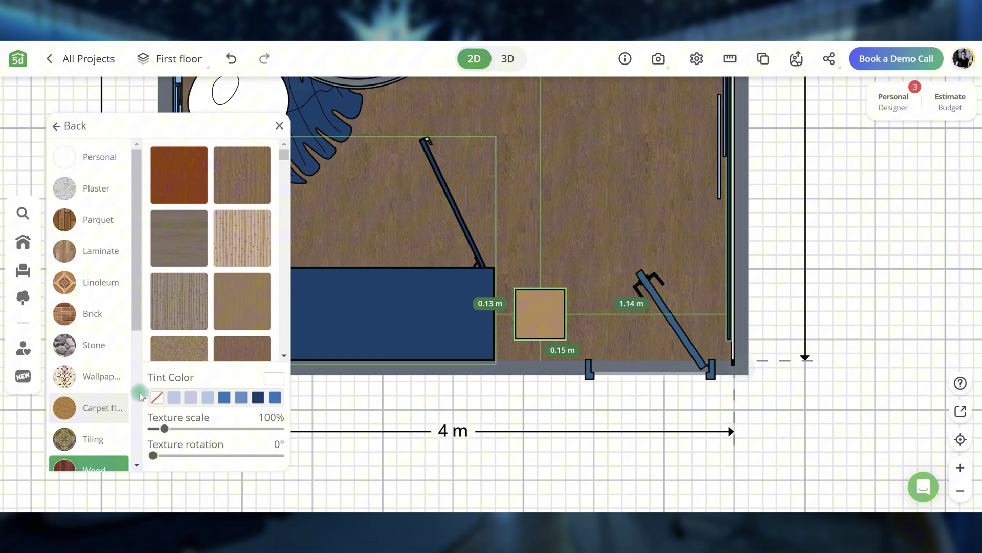
{"action": "left_click", "coordinate": [514, 59]}
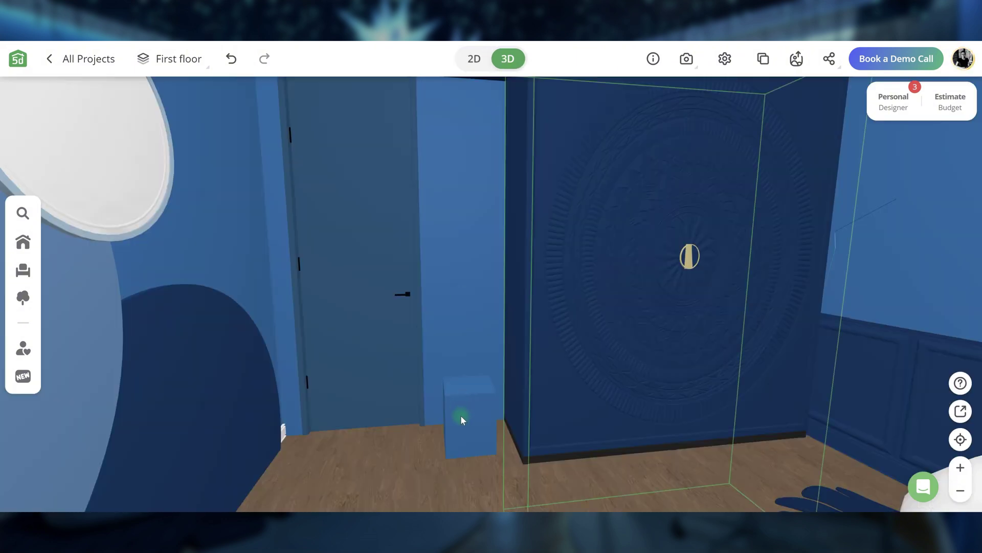
Place a globe table lamp with a dark wooden base on top of the blue cube.
{"action": "left_click", "coordinate": [22, 270]}
{"action": "left_click", "coordinate": [115, 247]}
{"action": "left_click", "coordinate": [148, 185]}
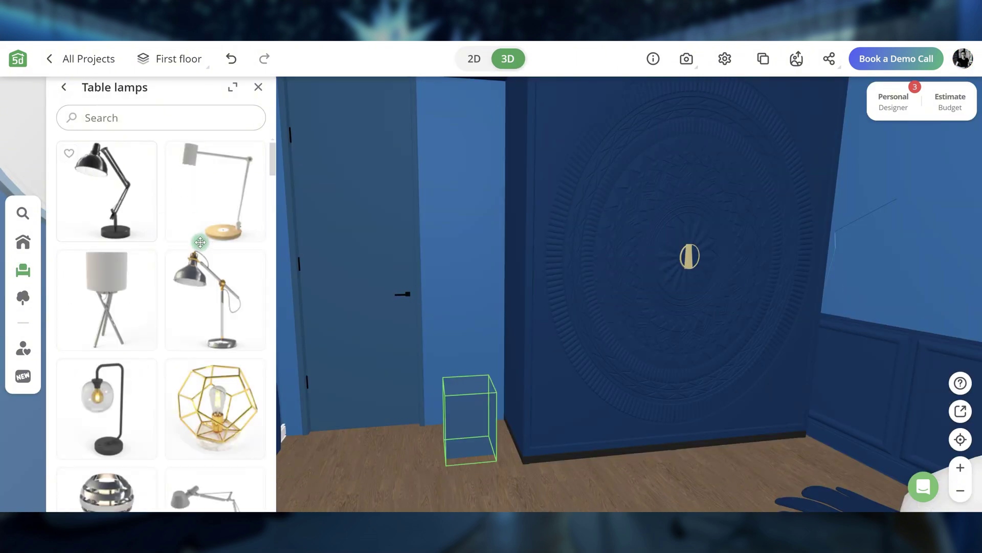
{"action": "scroll", "coordinate": [200, 241], "scroll_direction": "down", "scroll_amount": 10}
{"action": "left_click", "coordinate": [106, 210]}
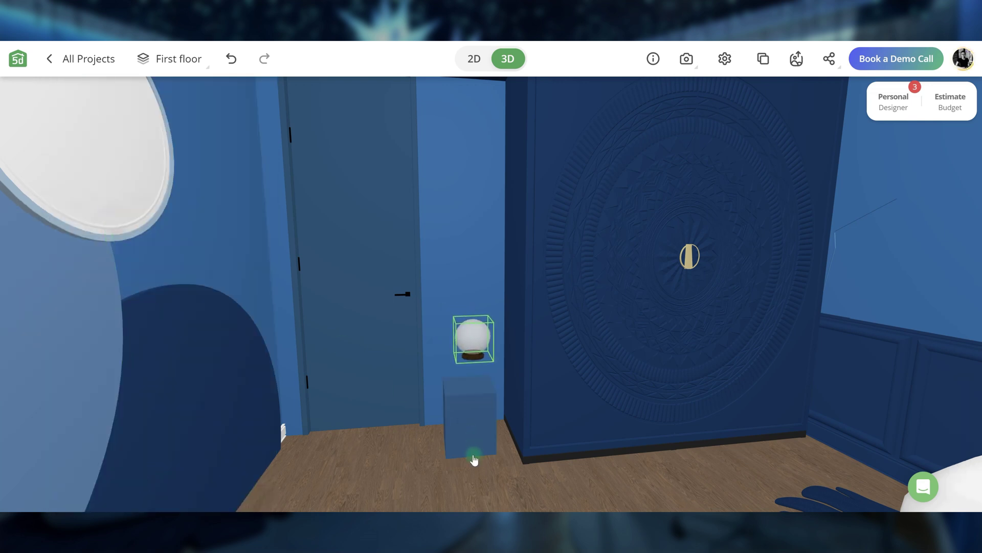
Recolour the table lamp's white globe to a pale blue.
{"action": "left_click", "coordinate": [424, 407]}
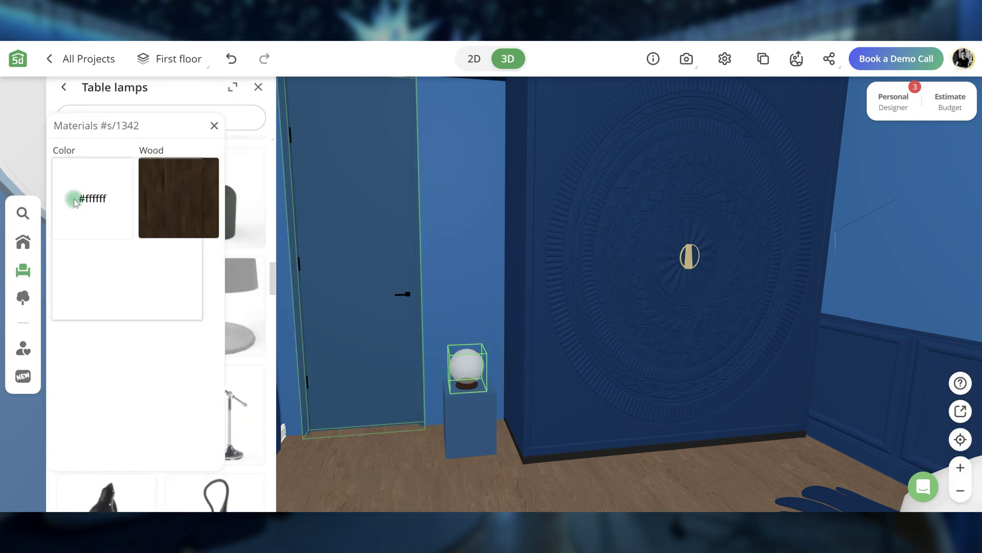
{"action": "left_click", "coordinate": [83, 198]}
{"action": "left_click", "coordinate": [152, 262]}
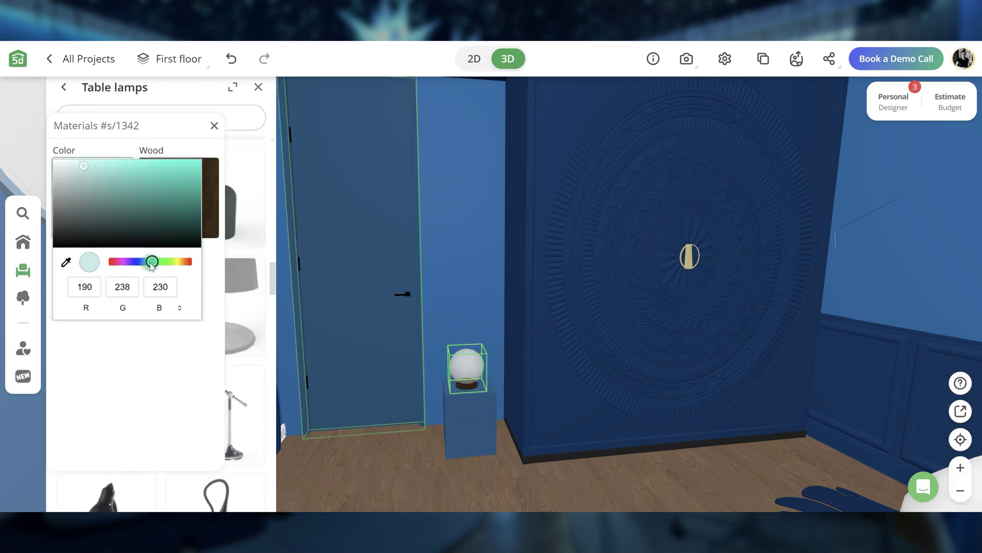
{"action": "left_click", "coordinate": [133, 381]}
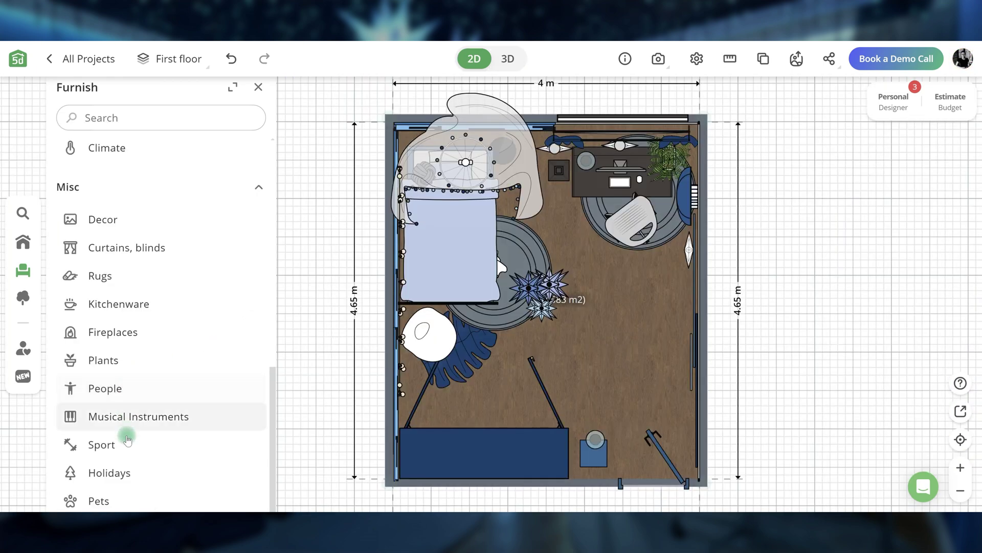
Place the Christmas icicle string lights across the middle of the room at a levitation of 150 cm.
{"action": "left_click", "coordinate": [123, 471]}
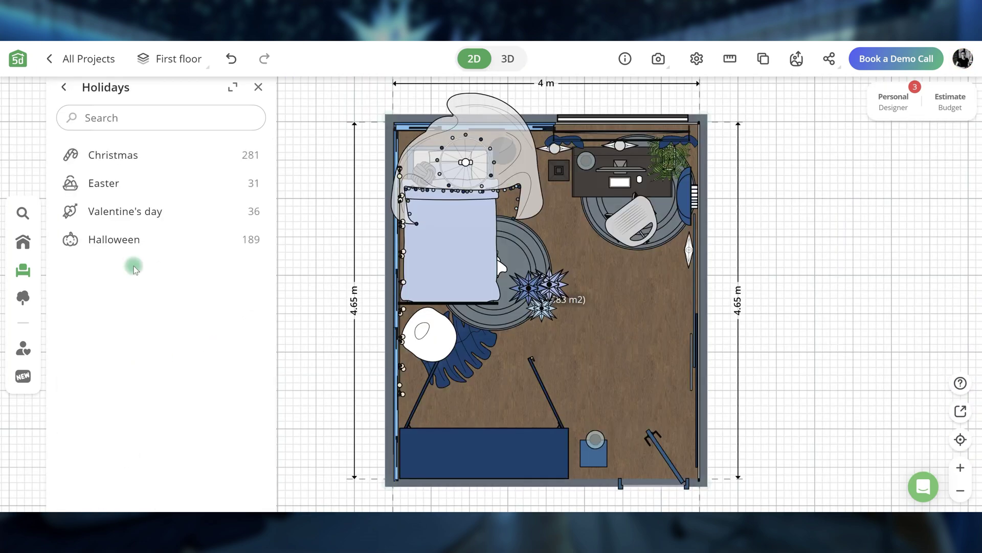
{"action": "left_click", "coordinate": [135, 162]}
{"action": "left_click_drag", "start_coordinate": [107, 281], "coordinate": [581, 337]}
{"action": "left_click", "coordinate": [729, 494]}
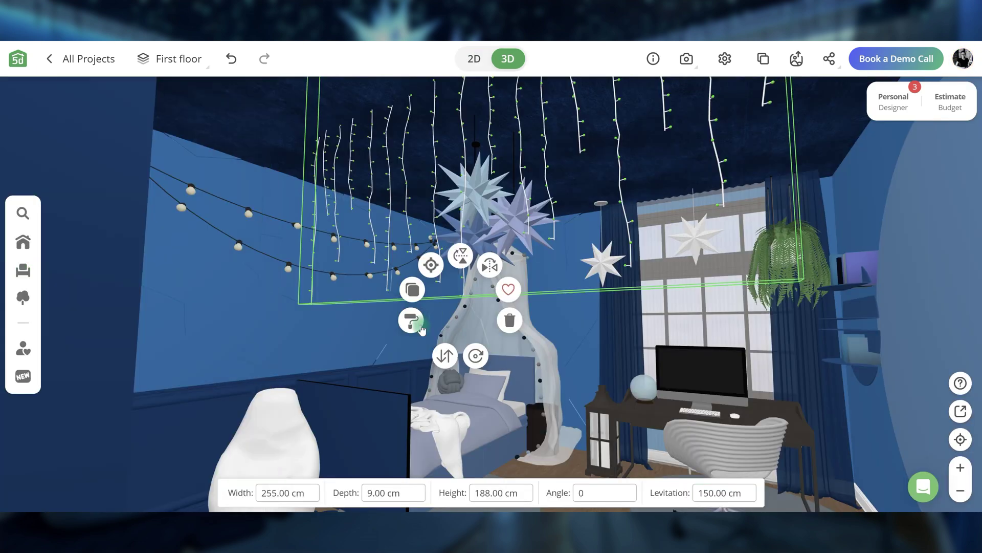
Tint the string lights' green bulbs light blue and raise the lights to a levitation of 230 cm.
{"action": "left_click", "coordinate": [412, 320]}
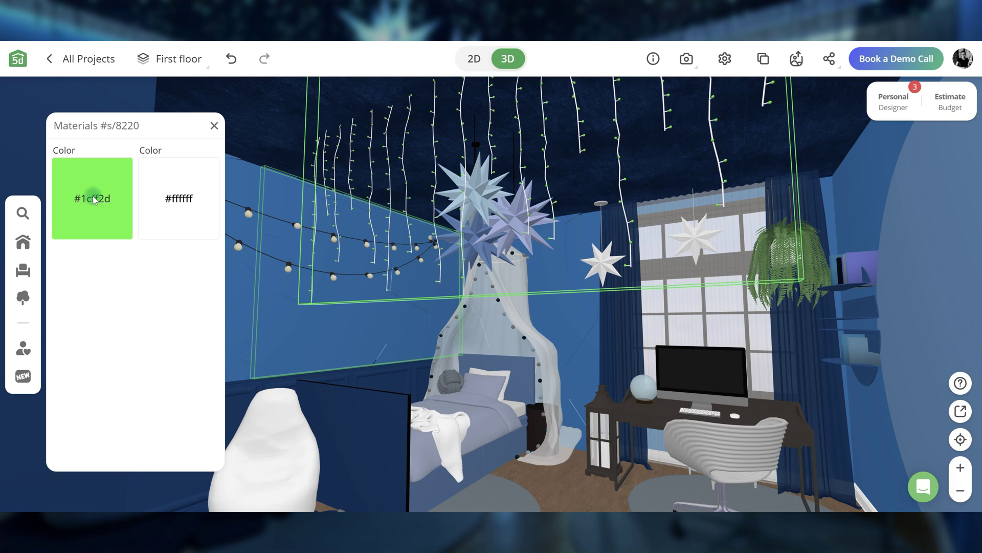
{"action": "left_click", "coordinate": [87, 196]}
{"action": "left_click_drag", "start_coordinate": [162, 263], "coordinate": [145, 264]}
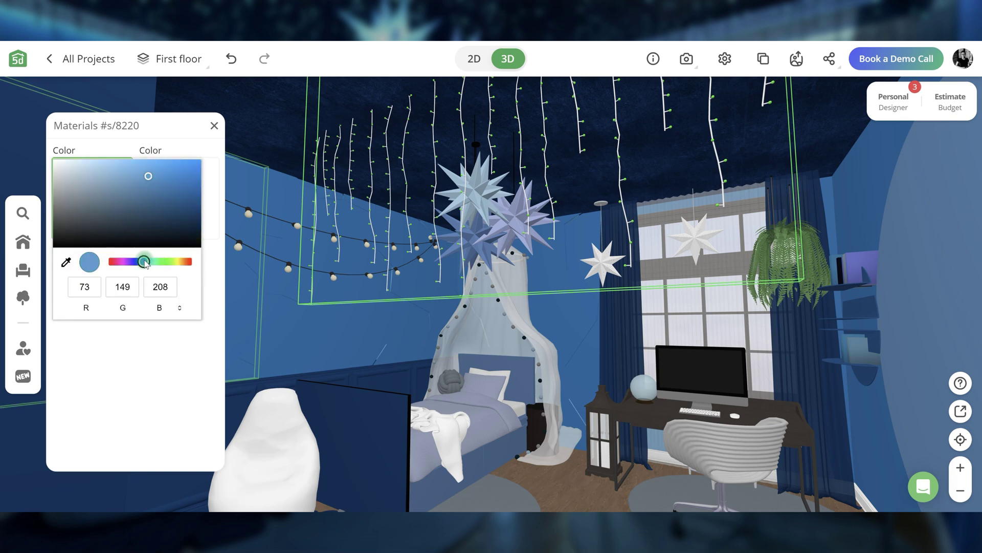
{"action": "left_click", "coordinate": [112, 170]}
{"action": "left_click", "coordinate": [230, 302]}
{"action": "left_click", "coordinate": [402, 220]}
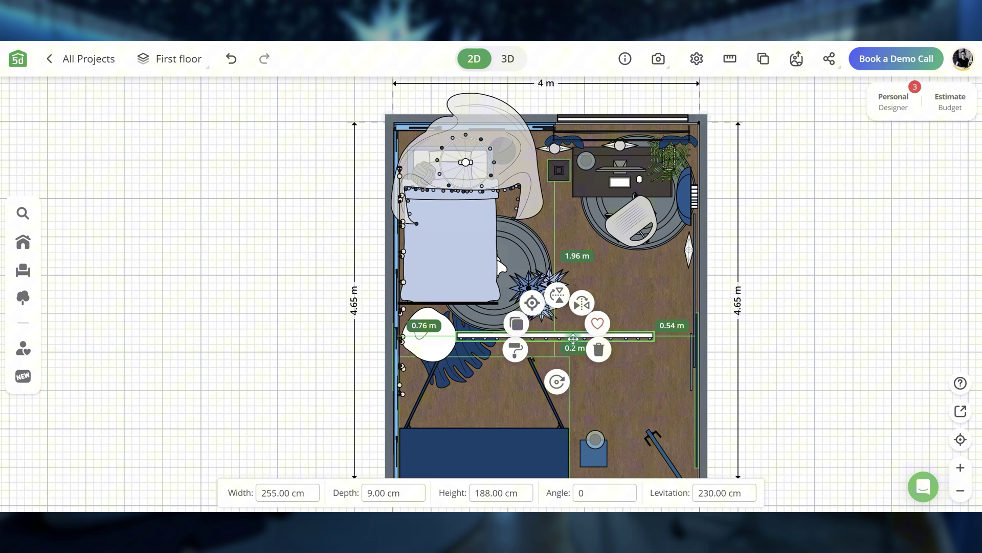
Duplicate the string lights, rotate the copy to 45°, and arrange diagonal copies across the middle of the room.
{"action": "left_click_drag", "start_coordinate": [573, 339], "coordinate": [594, 362]}
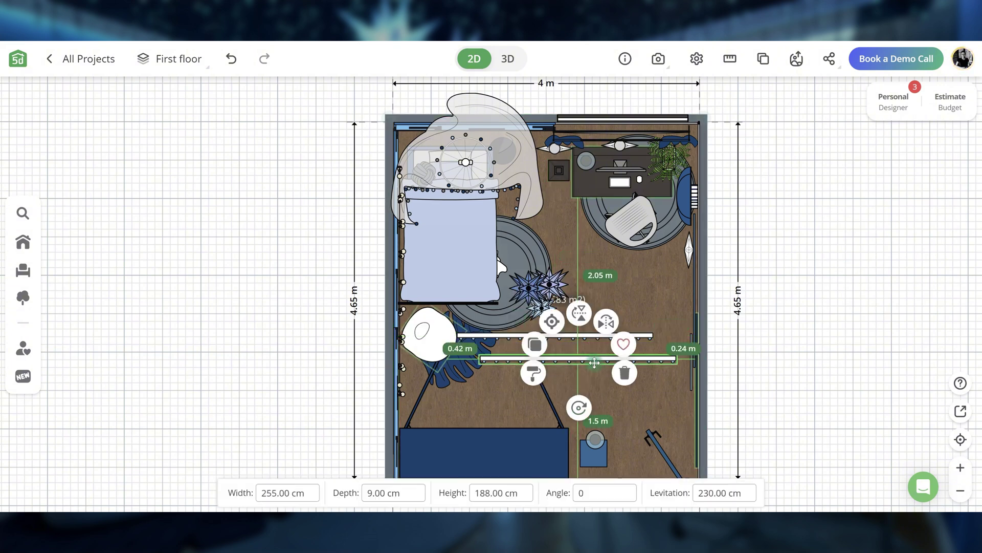
{"action": "left_click_drag", "start_coordinate": [579, 407], "coordinate": [540, 393]}
{"action": "left_click_drag", "start_coordinate": [602, 381], "coordinate": [633, 296]}
{"action": "left_click", "coordinate": [543, 272]}
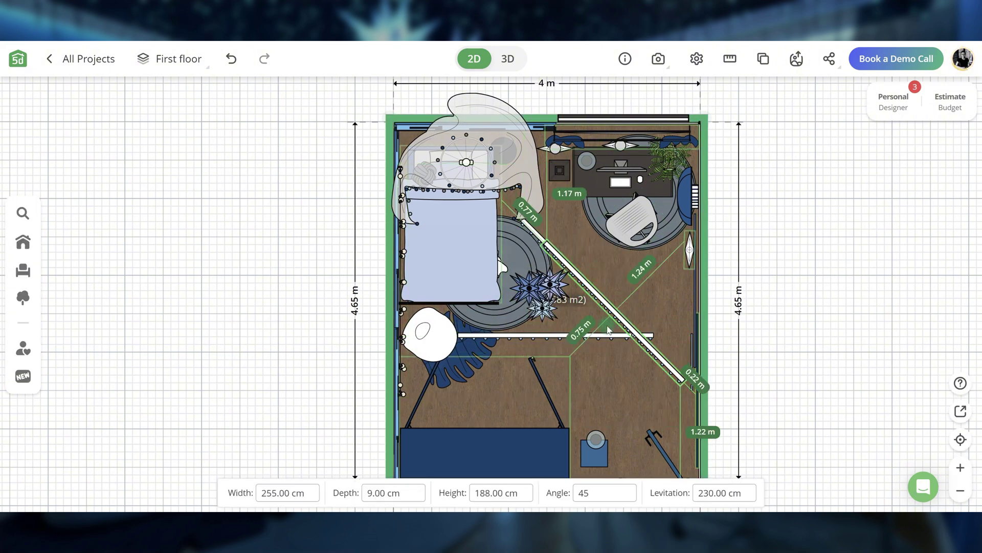
{"action": "left_click", "coordinate": [619, 345]}
{"action": "left_click", "coordinate": [618, 318]}
{"action": "left_click_drag", "start_coordinate": [616, 363], "coordinate": [614, 359]}
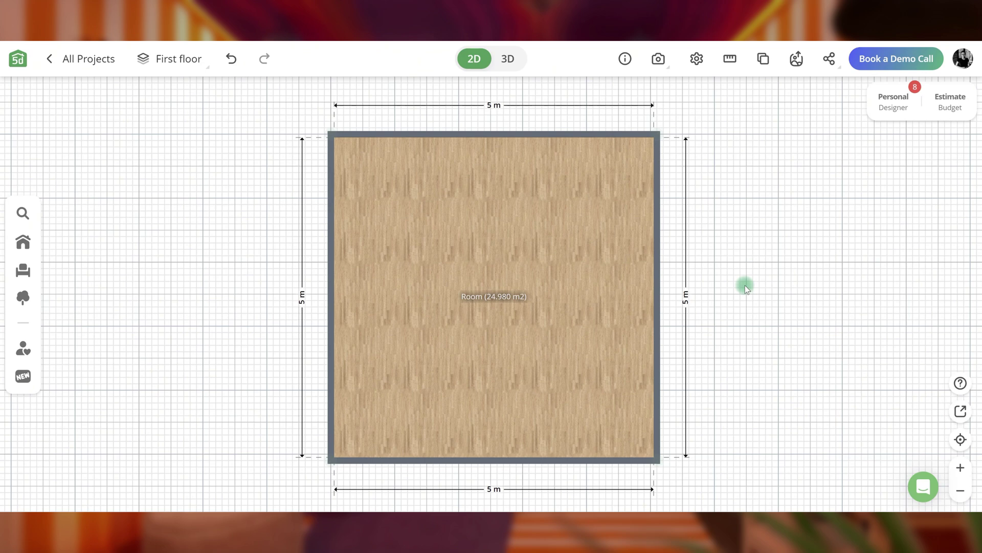
Shrink the new 5 m square room to 3.15 m wide by 4.25 m long by moving its walls inward.
{"action": "left_click_drag", "start_coordinate": [333, 340], "coordinate": [399, 340]}
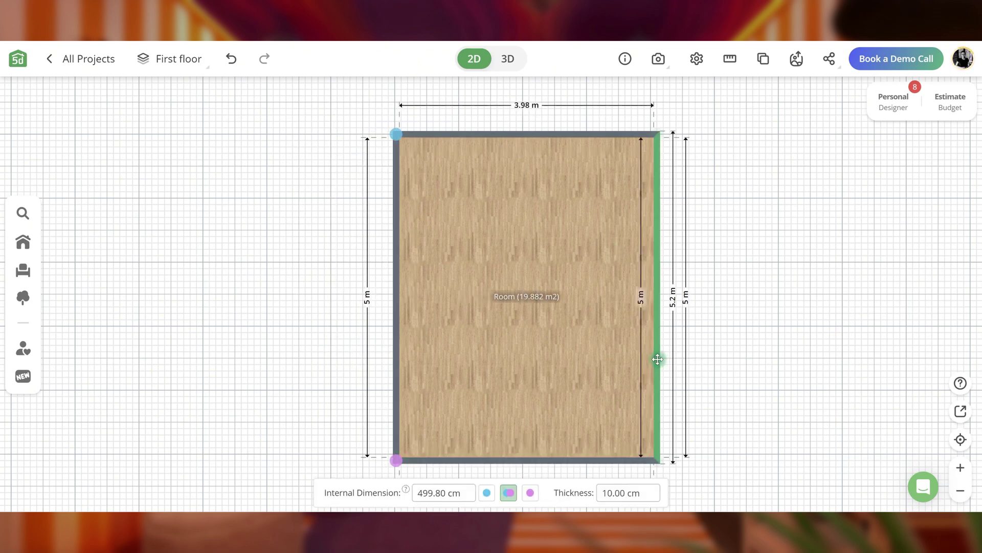
{"action": "left_click_drag", "start_coordinate": [657, 360], "coordinate": [605, 358]}
{"action": "left_click_drag", "start_coordinate": [522, 461], "coordinate": [517, 408]}
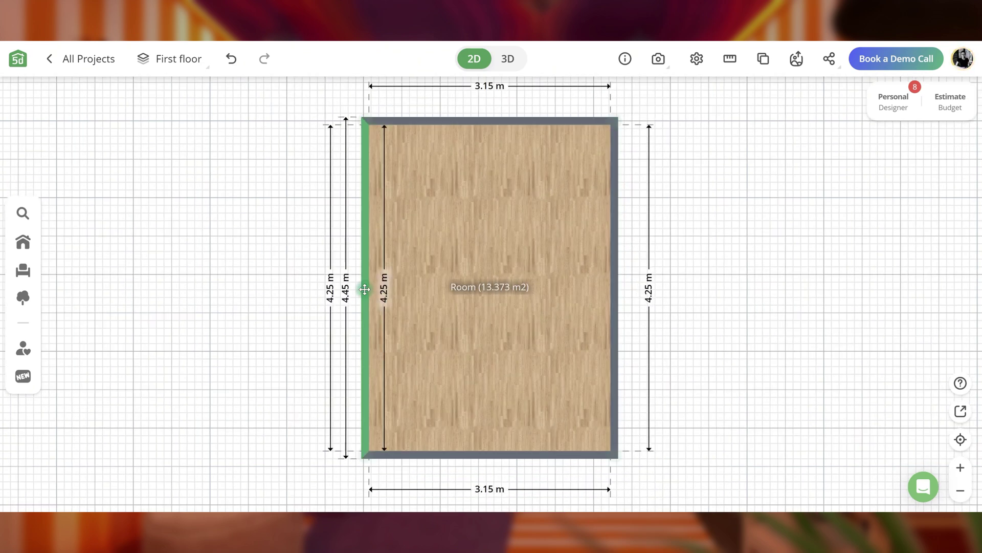
Split the room's left wall into an upper section about 1.52 m long and a lower one about 2.73 m long.
{"action": "left_click", "coordinate": [365, 287]}
{"action": "left_click", "coordinate": [365, 258]}
{"action": "left_click_drag", "start_coordinate": [366, 287], "coordinate": [363, 229]}
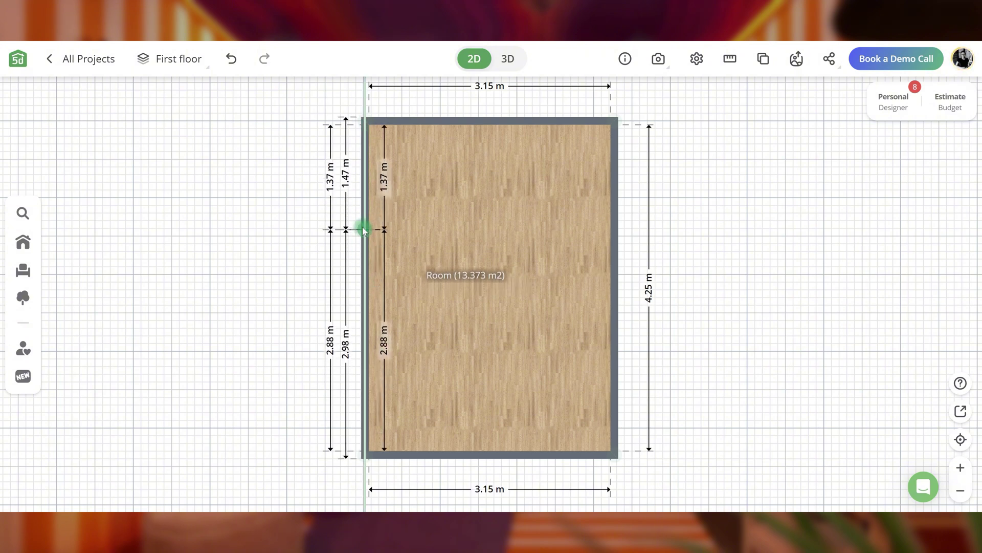
Place a cream single room door at the upper end of the room's right wall.
{"action": "left_click", "coordinate": [119, 450]}
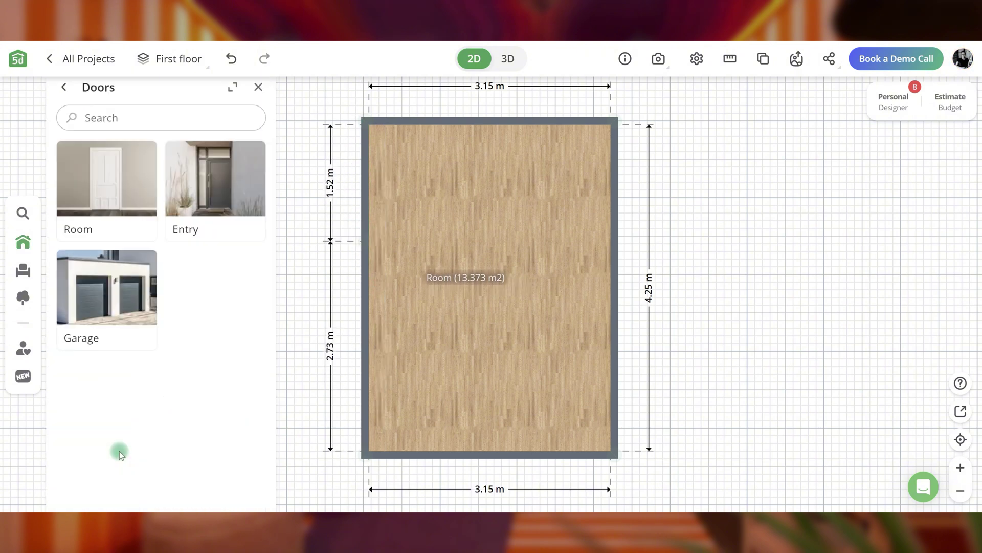
{"action": "left_click", "coordinate": [121, 195]}
{"action": "left_click", "coordinate": [106, 181]}
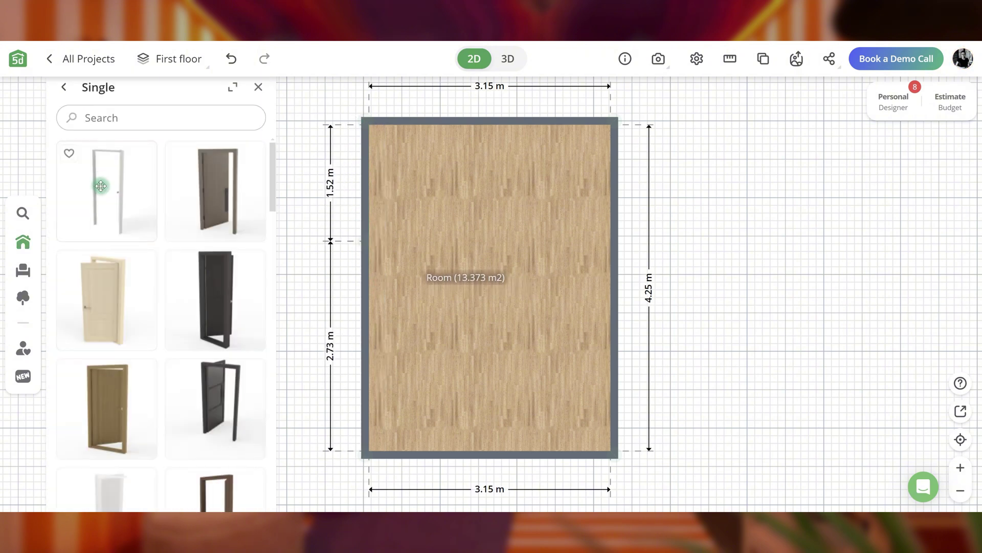
{"action": "left_click_drag", "start_coordinate": [244, 294], "coordinate": [613, 176]}
Place the deep wood-framed box window in the middle of the room's lower wall.
{"action": "left_click", "coordinate": [23, 242]}
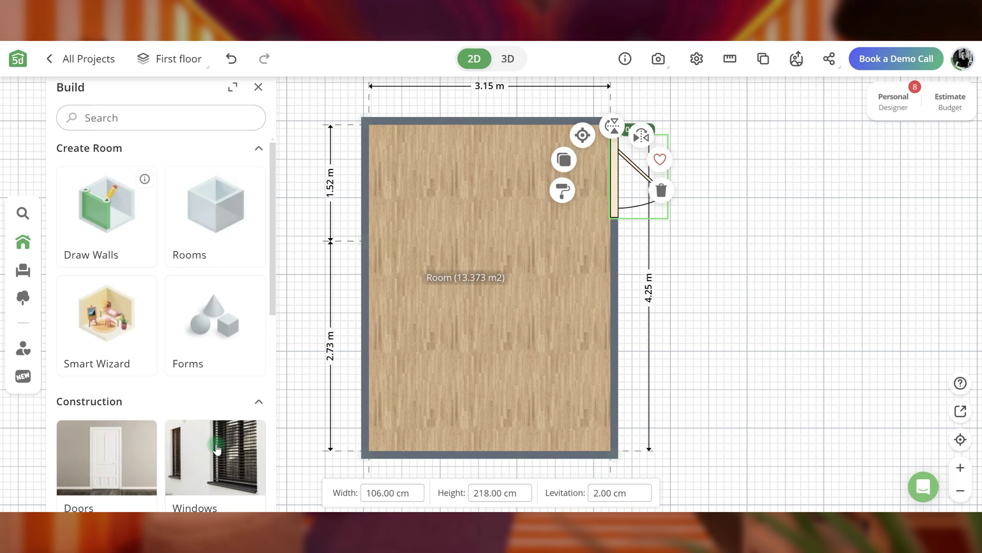
{"action": "left_click", "coordinate": [219, 450]}
{"action": "scroll", "coordinate": [204, 237], "scroll_direction": "down", "scroll_amount": 20}
{"action": "left_click_drag", "start_coordinate": [225, 242], "coordinate": [499, 454]}
{"action": "left_click_drag", "start_coordinate": [684, 444], "coordinate": [675, 358]}
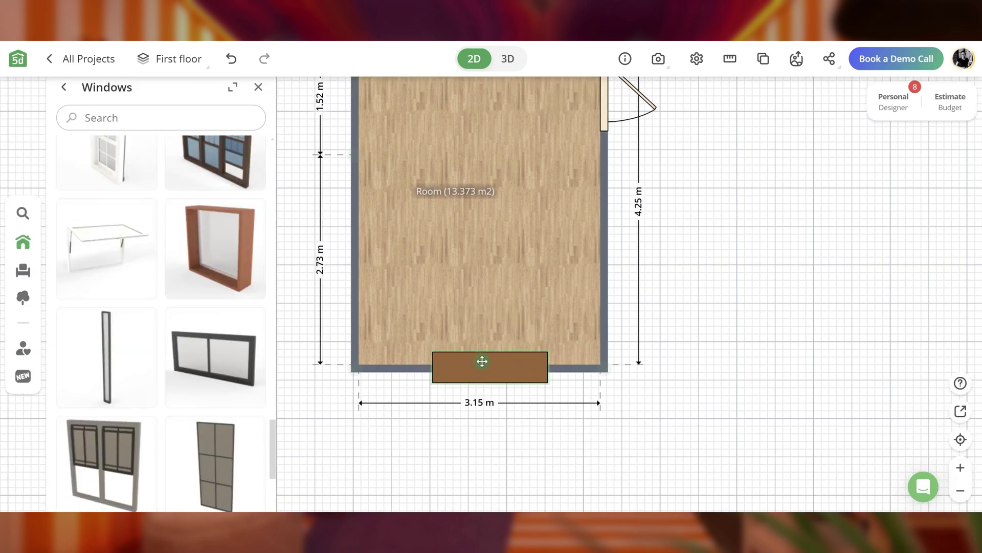
Size the wood-framed window to 127 cm wide and 127 cm high, with its levitation at 91 cm.
{"action": "left_click", "coordinate": [482, 361]}
{"action": "type", "text": "91"}
{"action": "key", "text": "Return"}
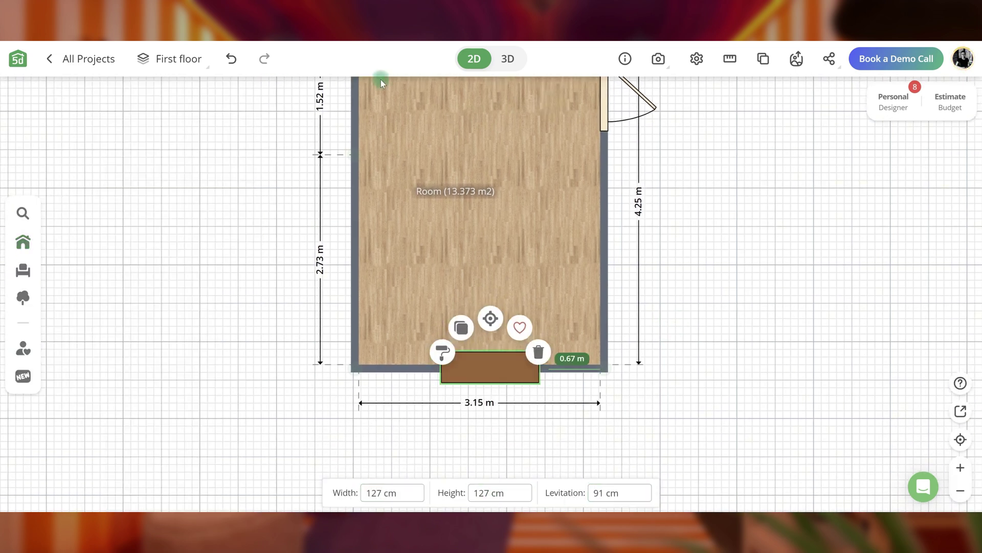
Tint the wooden frame of the window dark purple in the 3D view.
{"action": "left_click", "coordinate": [508, 58]}
{"action": "left_click", "coordinate": [440, 386]}
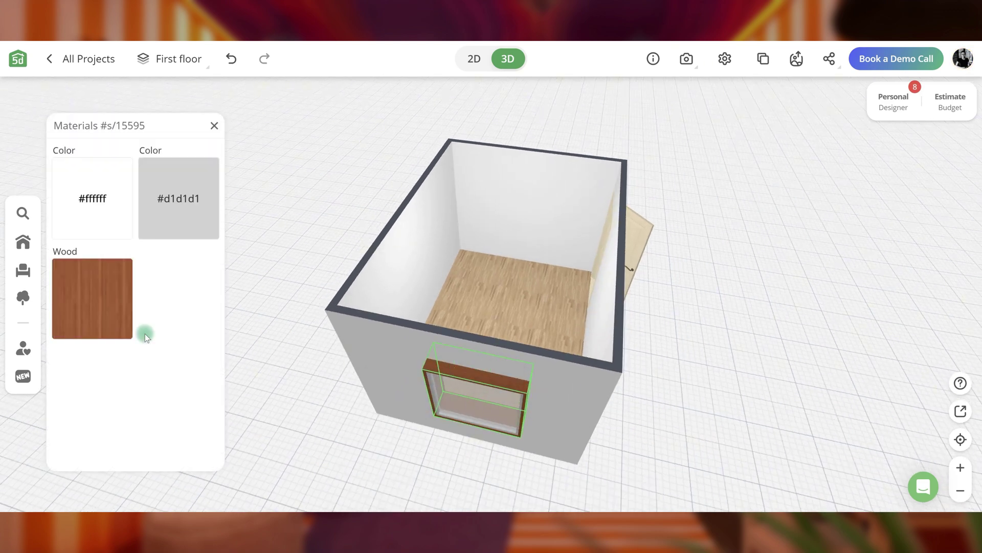
{"action": "left_click", "coordinate": [92, 298]}
{"action": "left_click", "coordinate": [192, 396]}
{"action": "left_click", "coordinate": [274, 378]}
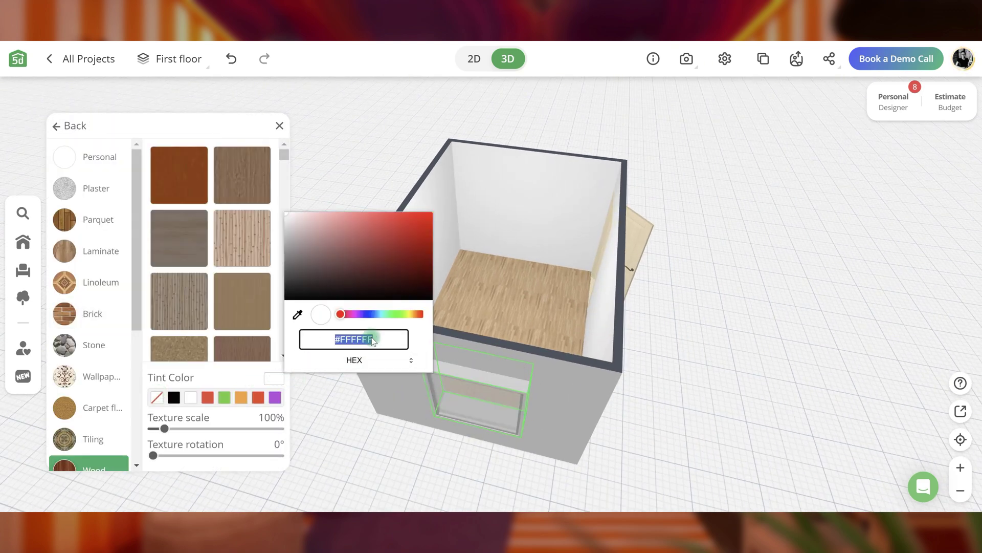
{"action": "left_click", "coordinate": [240, 377]}
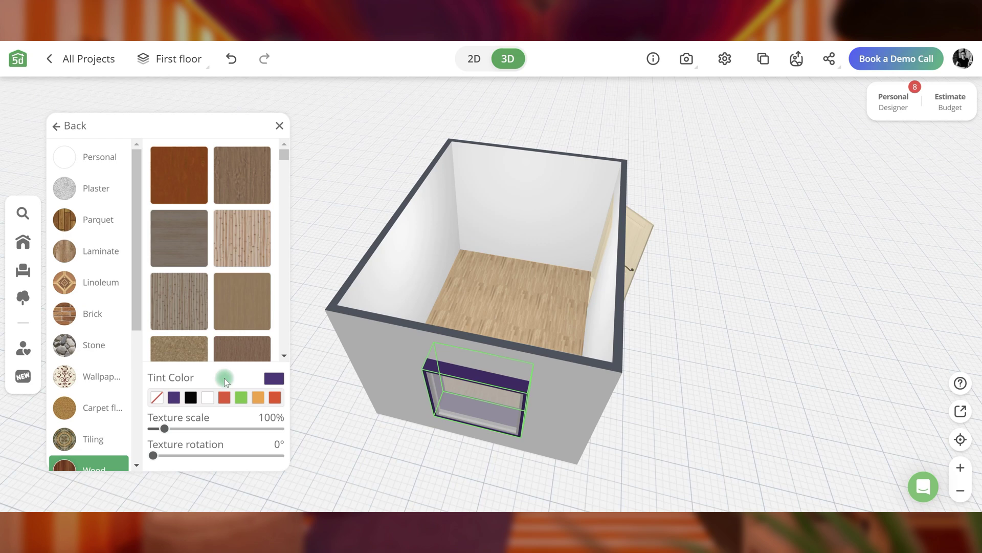
Tint the wood of the room's door purple with RGB 110, 74, 150.
{"action": "left_click", "coordinate": [553, 311]}
{"action": "left_click", "coordinate": [631, 251]}
{"action": "left_click", "coordinate": [553, 321]}
{"action": "left_click", "coordinate": [92, 298]}
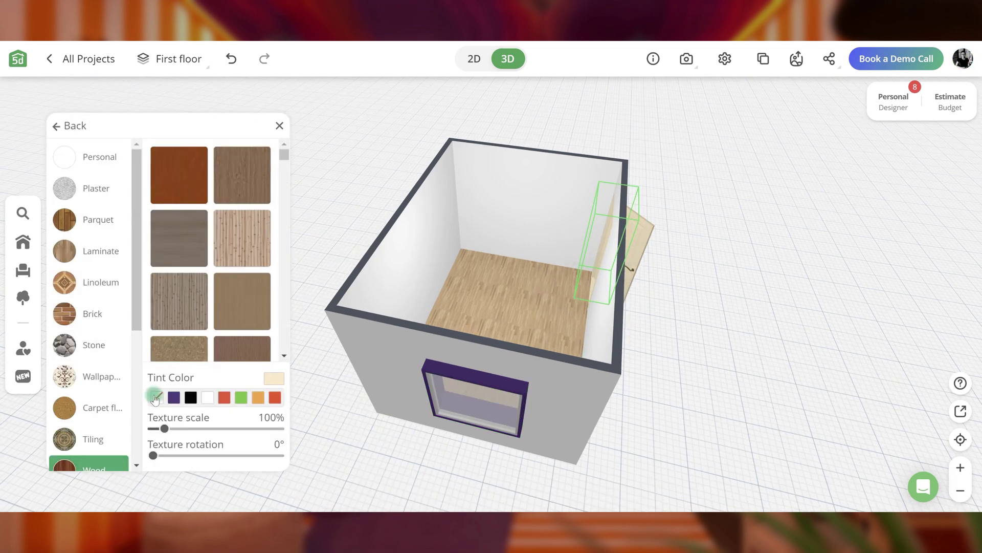
{"action": "left_click", "coordinate": [363, 343]}
{"action": "type", "text": "158"}
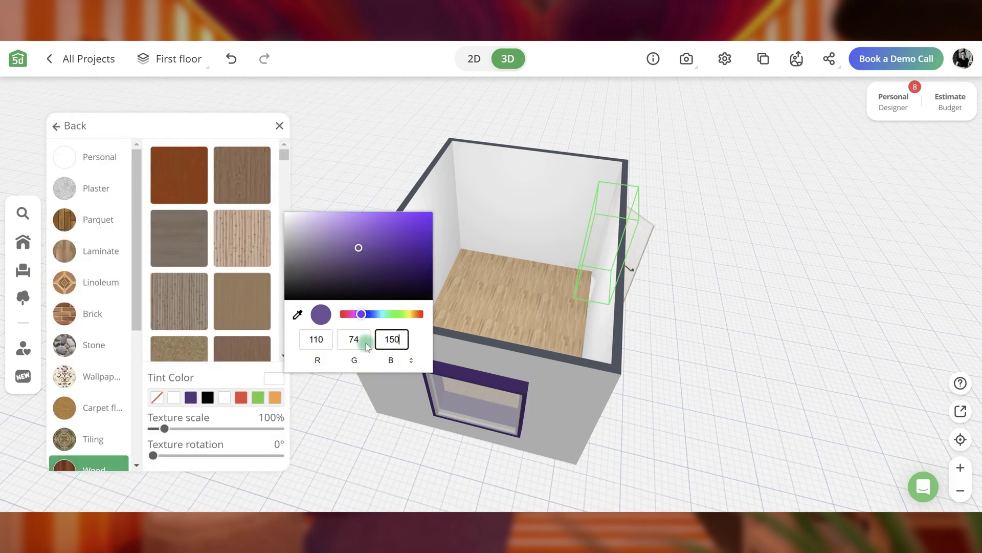
{"action": "left_click", "coordinate": [217, 380]}
Tint the wallpaper on all the room's walls orange with RGB 226, 120, 34.
{"action": "left_click_drag", "start_coordinate": [461, 317], "coordinate": [511, 384]}
{"action": "scroll", "coordinate": [539, 220], "scroll_direction": "up", "scroll_amount": 3}
{"action": "left_click", "coordinate": [538, 220]}
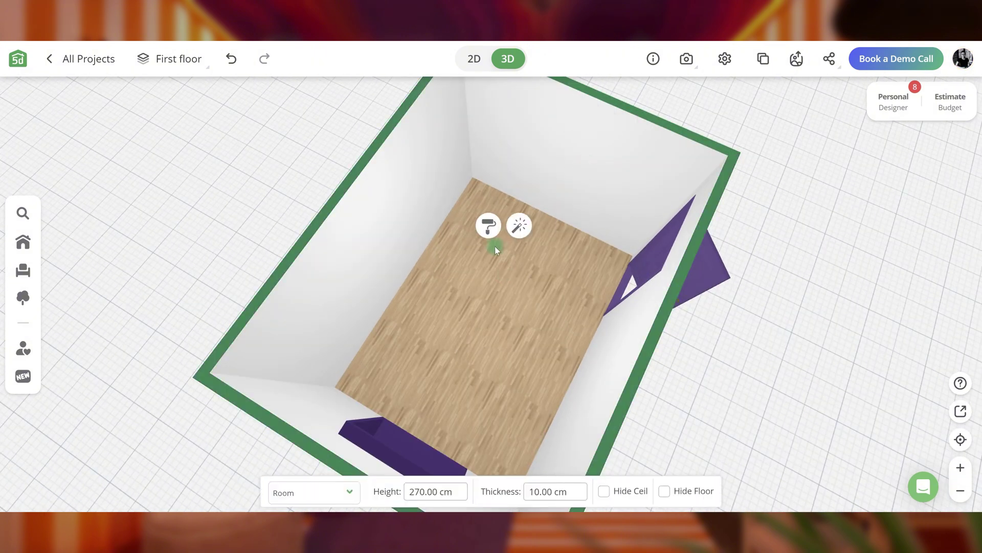
{"action": "left_click", "coordinate": [487, 225]}
{"action": "left_click", "coordinate": [90, 280]}
{"action": "left_click", "coordinate": [156, 399]}
{"action": "left_click", "coordinate": [399, 340]}
{"action": "type", "text": "56"}
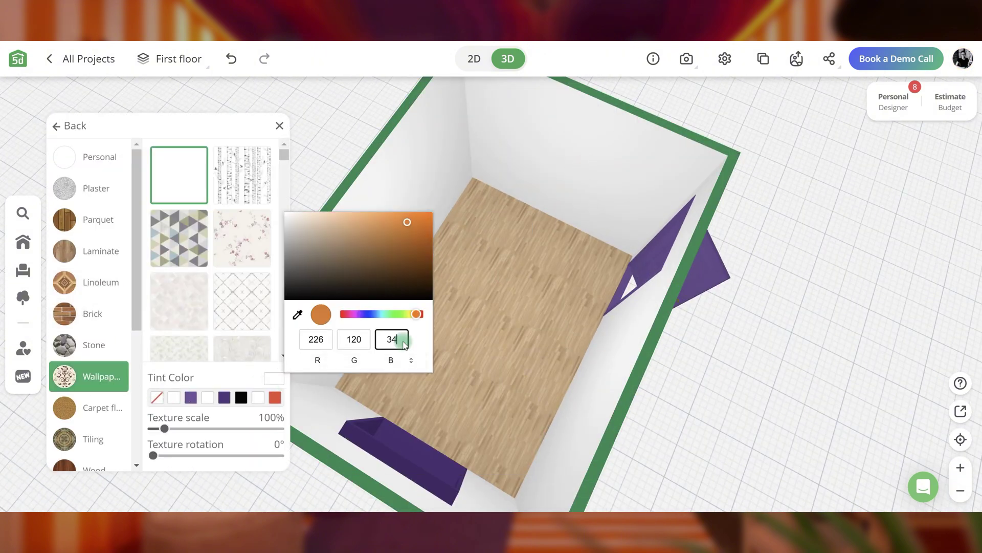
{"action": "left_click", "coordinate": [231, 373]}
{"action": "left_click", "coordinate": [279, 126]}
Recolour the 151.57 cm section of the split wall with the purple tint used on the door.
{"action": "left_click", "coordinate": [407, 87]}
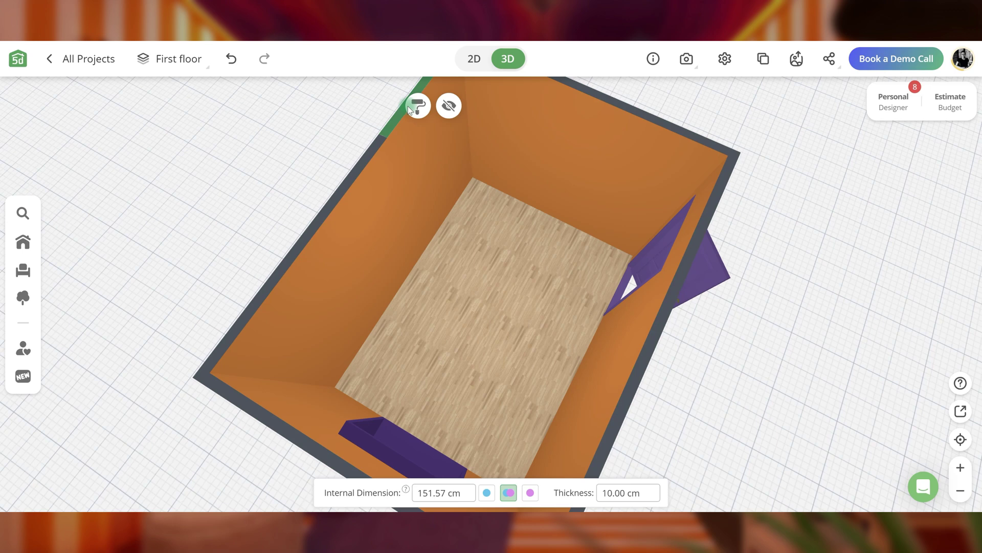
{"action": "left_click", "coordinate": [416, 103]}
{"action": "left_click", "coordinate": [92, 203]}
{"action": "left_click", "coordinate": [207, 397]}
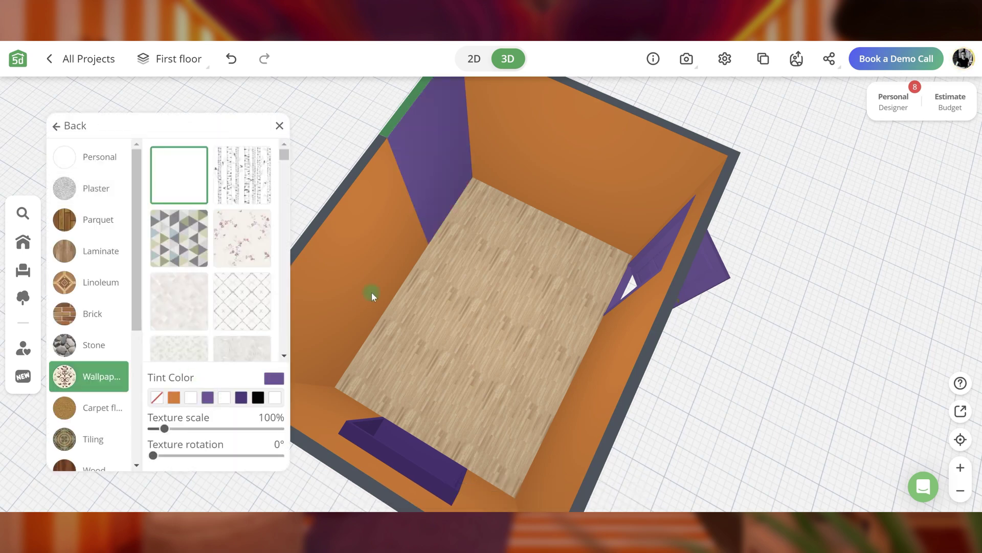
Cover the longer section of the split wall with an imported orange-and-white striped texture at 200% scale.
{"action": "left_click", "coordinate": [359, 256]}
{"action": "left_click", "coordinate": [355, 241]}
{"action": "left_click", "coordinate": [88, 157]}
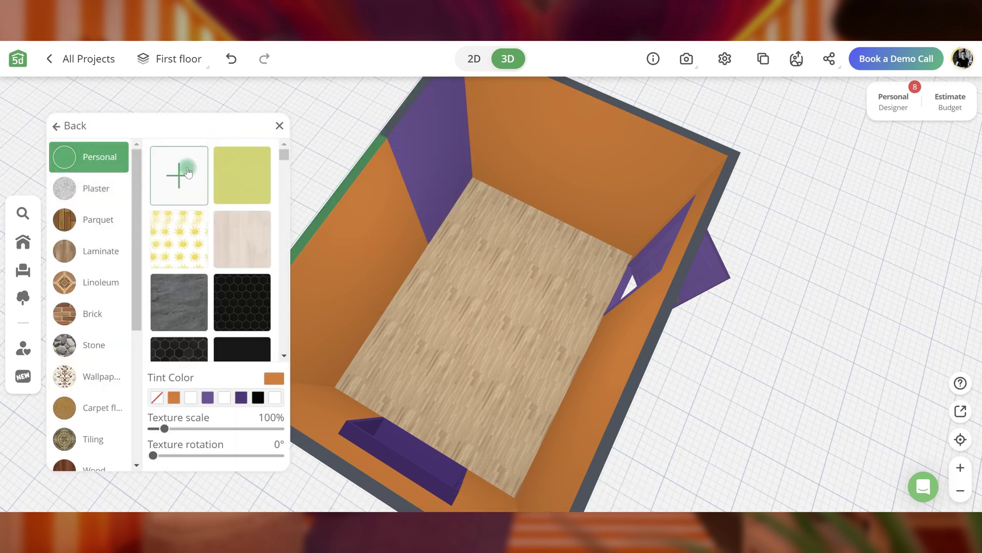
{"action": "left_click", "coordinate": [598, 432]}
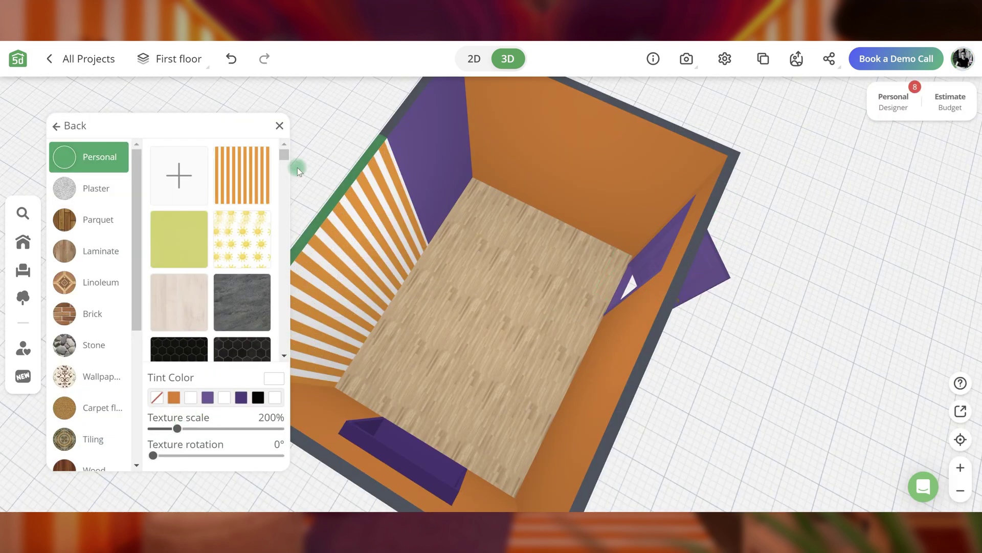
{"action": "left_click", "coordinate": [279, 128]}
Apply the orange-and-white striped personal texture to the long wall that holds the door.
{"action": "left_click_drag", "start_coordinate": [479, 257], "coordinate": [636, 342]}
{"action": "left_click", "coordinate": [595, 205]}
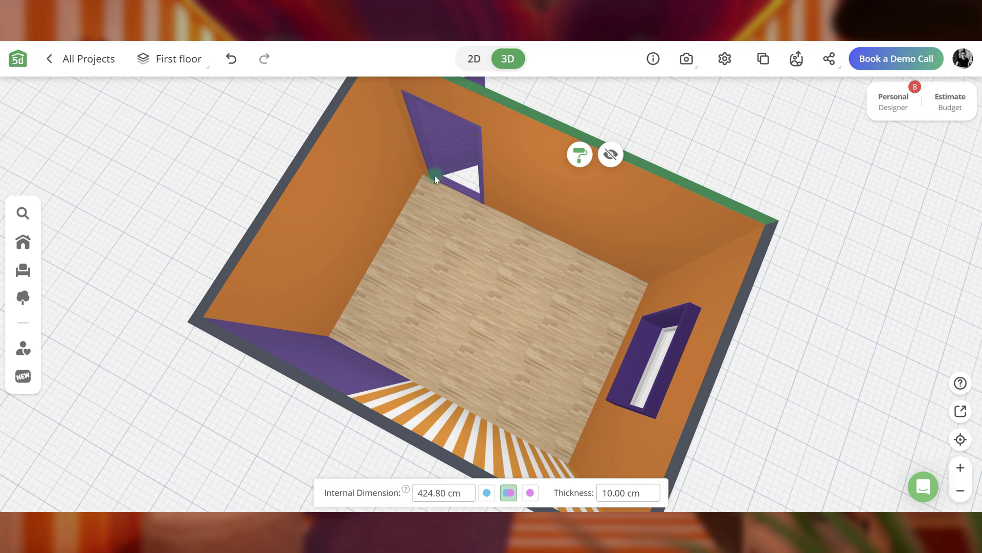
{"action": "left_click", "coordinate": [581, 153]}
{"action": "left_click", "coordinate": [112, 204]}
{"action": "left_click", "coordinate": [97, 156]}
{"action": "left_click", "coordinate": [251, 195]}
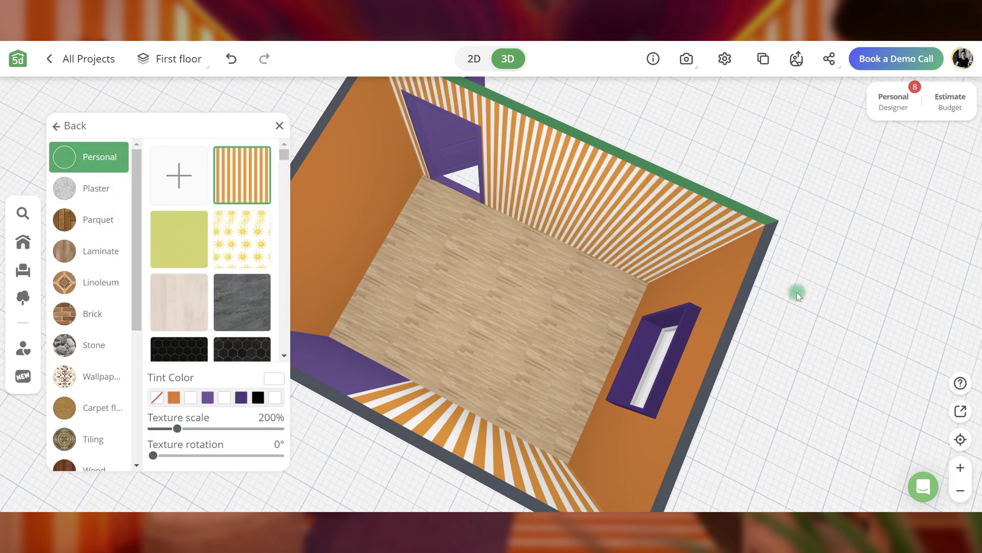
Give the floor a wood parquet with 210% texture scale and a grey tint.
{"action": "left_click_drag", "start_coordinate": [798, 291], "coordinate": [493, 417]}
{"action": "left_click", "coordinate": [493, 418]}
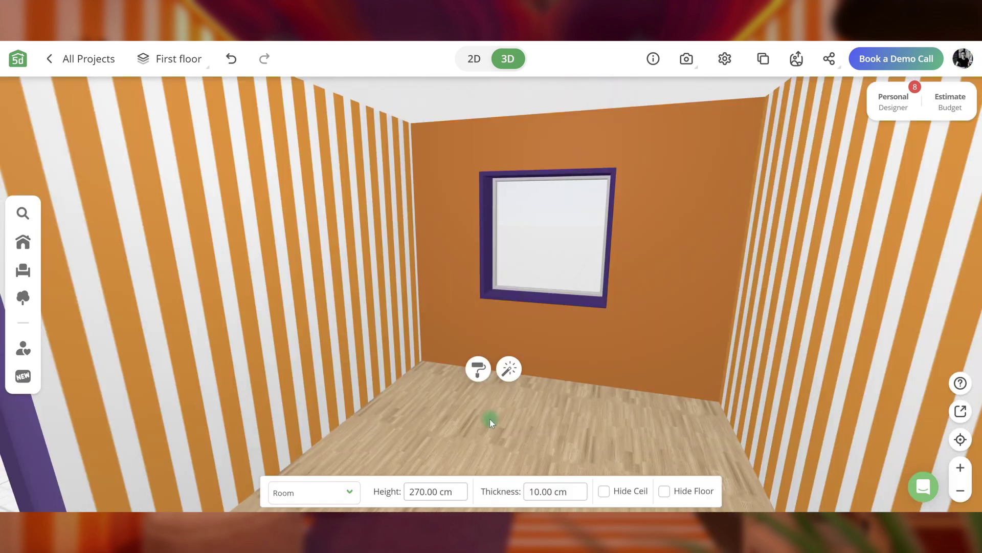
{"action": "left_click", "coordinate": [479, 371]}
{"action": "left_click", "coordinate": [121, 200]}
{"action": "scroll", "coordinate": [204, 279], "scroll_direction": "down", "scroll_amount": 10}
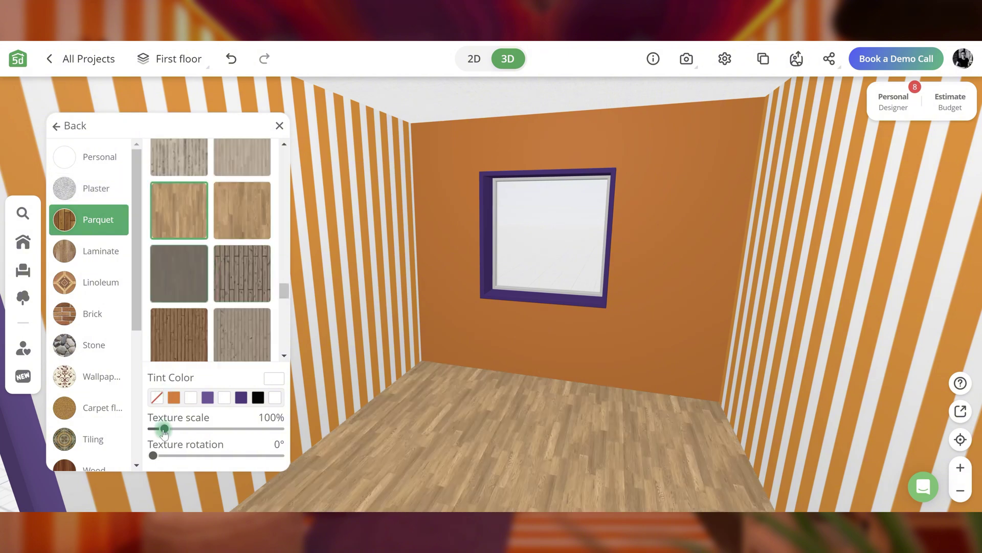
{"action": "left_click_drag", "start_coordinate": [164, 428], "coordinate": [178, 428]}
{"action": "left_click", "coordinate": [271, 379]}
{"action": "left_click", "coordinate": [299, 272]}
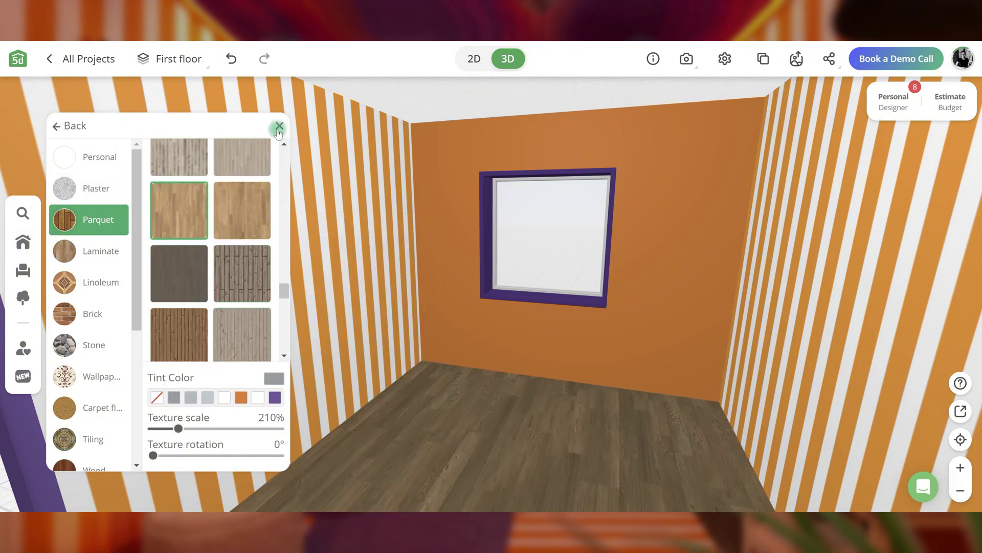
{"action": "left_click", "coordinate": [279, 125]}
Place the white single bed with lilac bedding along the striped door wall, its head near the window wall.
{"action": "left_click", "coordinate": [23, 270]}
{"action": "left_click", "coordinate": [123, 308]}
{"action": "left_click", "coordinate": [127, 183]}
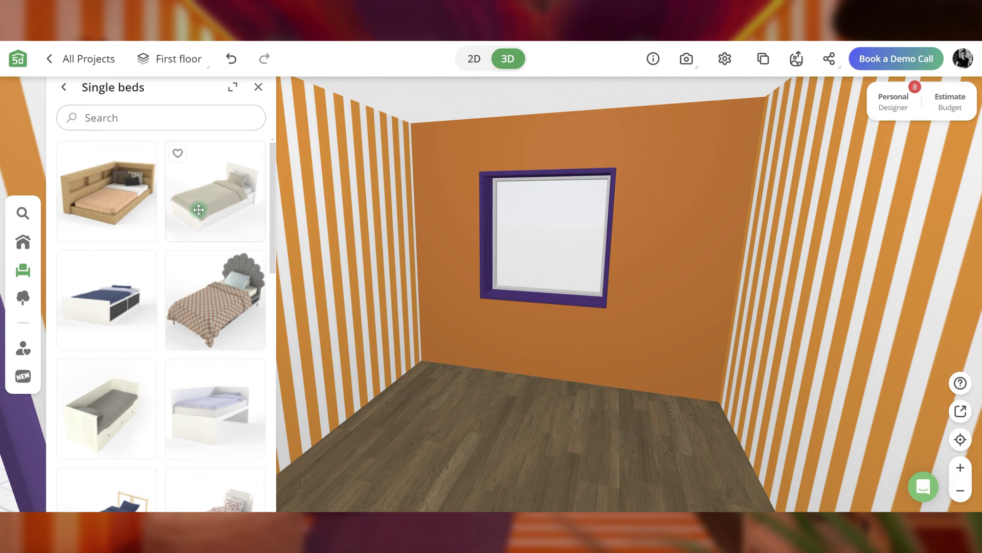
{"action": "scroll", "coordinate": [198, 209], "scroll_direction": "down", "scroll_amount": 2}
{"action": "left_click_drag", "start_coordinate": [215, 345], "coordinate": [457, 386]}
Colour the bed frame purple (#6e4a96) and give its bedding an orange textile.
{"action": "left_click", "coordinate": [377, 438]}
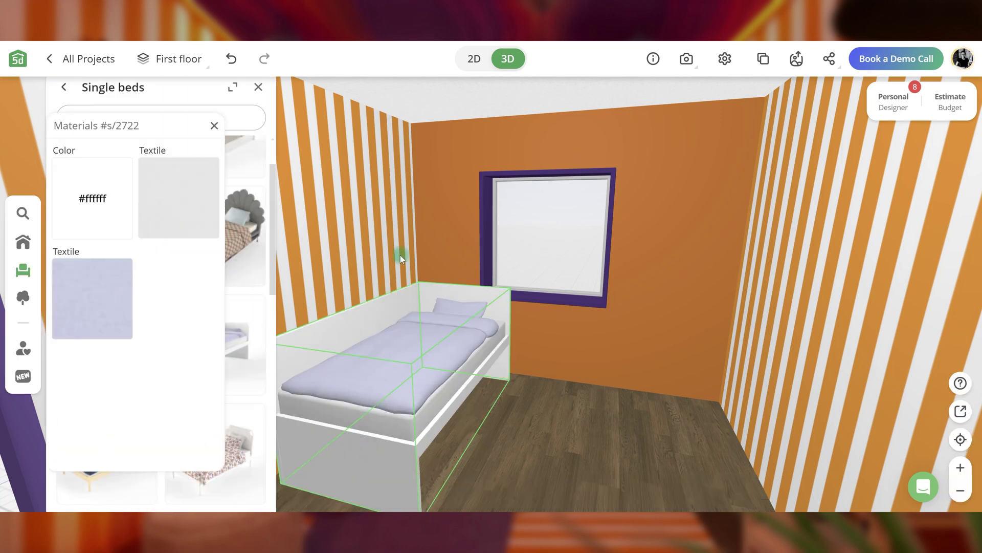
{"action": "left_click", "coordinate": [135, 303]}
{"action": "left_click", "coordinate": [135, 303]}
{"action": "double_click", "coordinate": [111, 287]}
{"action": "type", "text": "6B4A9B"}
{"action": "key", "text": "Return"}
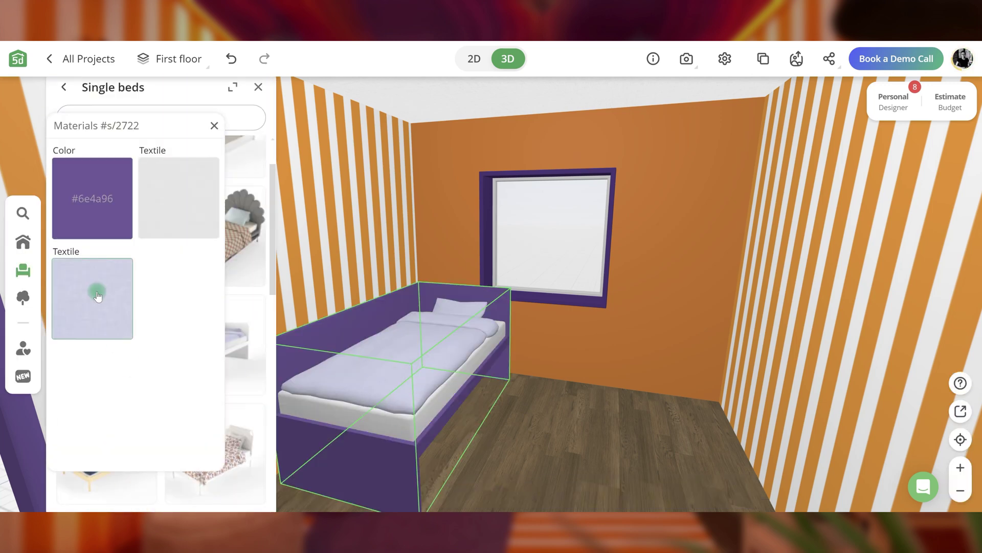
{"action": "left_click", "coordinate": [97, 293]}
{"action": "left_click", "coordinate": [179, 239]}
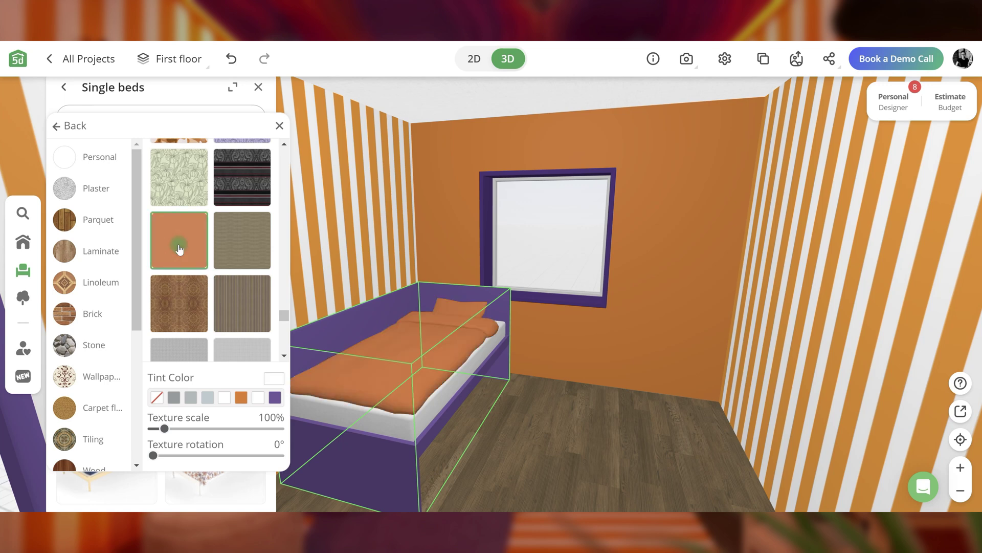
Give the bed's mattress the light grey textile and tint it with RGB 188, 155, 81.
{"action": "left_click", "coordinate": [69, 125]}
{"action": "left_click", "coordinate": [179, 209]}
{"action": "left_click", "coordinate": [242, 300]}
{"action": "left_click", "coordinate": [273, 378]}
{"action": "double_click", "coordinate": [316, 340]}
{"action": "type", "text": "188"}
{"action": "key", "text": "Tab"}
{"action": "type", "text": "155"}
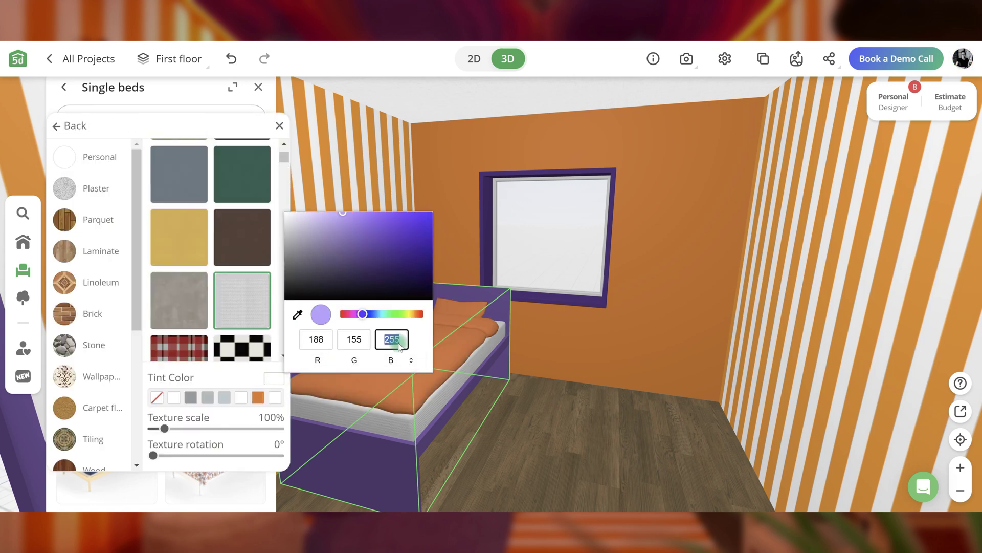
{"action": "type", "text": "81"}
{"action": "left_click", "coordinate": [257, 362]}
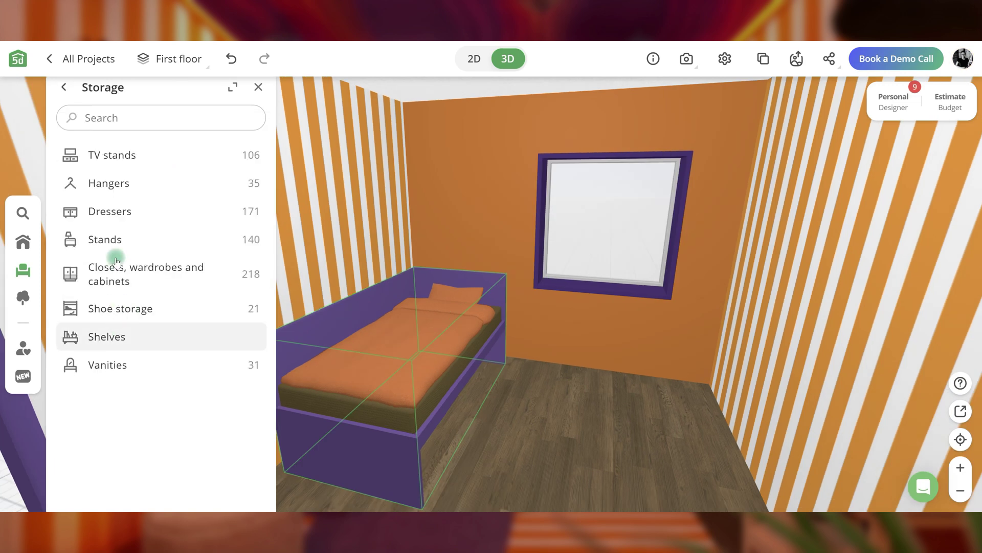
Place the rounded wooden stand with black legs beside the bed's head and tint its wood purple.
{"action": "left_click", "coordinate": [116, 237]}
{"action": "left_click_drag", "start_coordinate": [504, 366], "coordinate": [536, 369]}
{"action": "left_click", "coordinate": [537, 342]}
{"action": "left_click", "coordinate": [488, 390]}
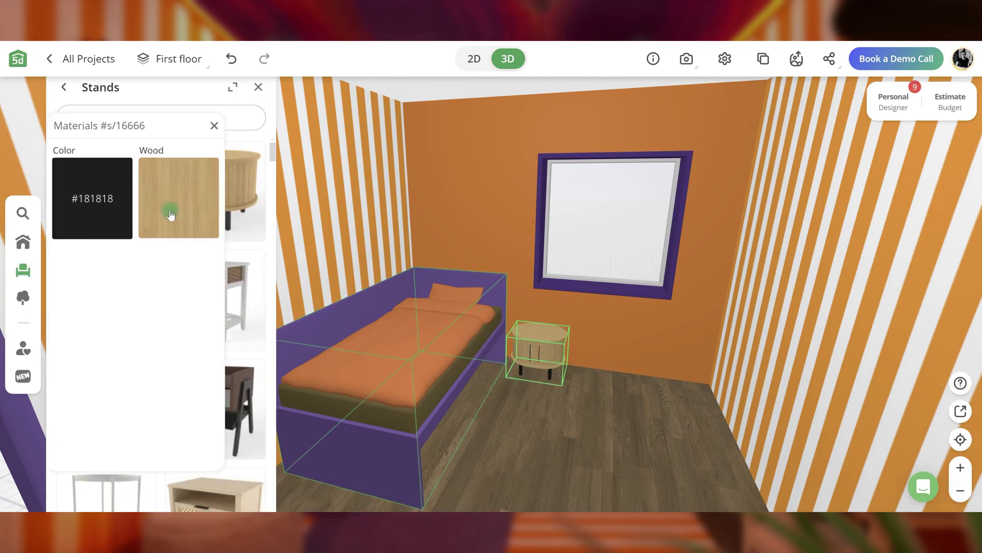
{"action": "left_click", "coordinate": [170, 213]}
{"action": "left_click", "coordinate": [357, 341]}
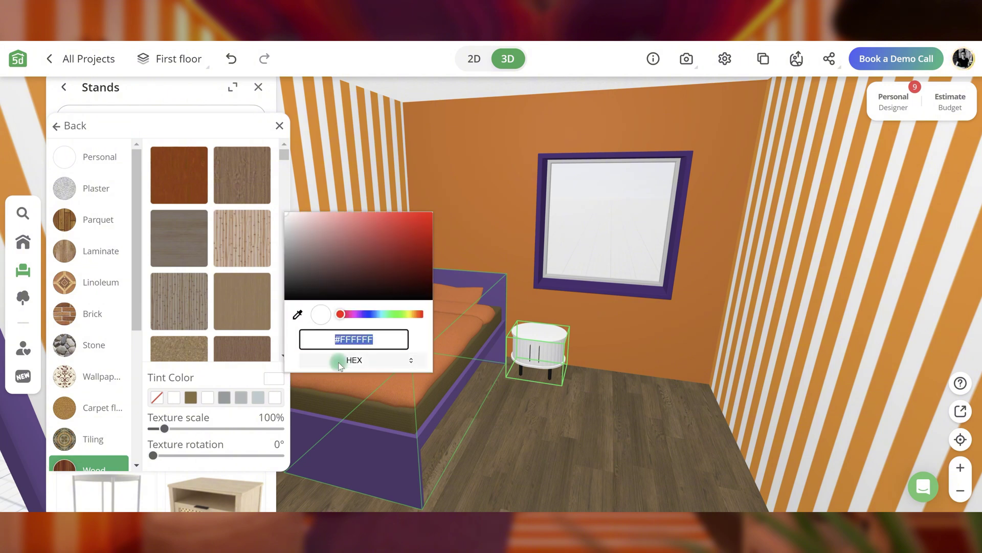
{"action": "left_click", "coordinate": [227, 367]}
Place the black-topped desk with a side cabinet against the striped wall, in the corner next to the window.
{"action": "left_click_drag", "start_coordinate": [576, 307], "coordinate": [684, 447]}
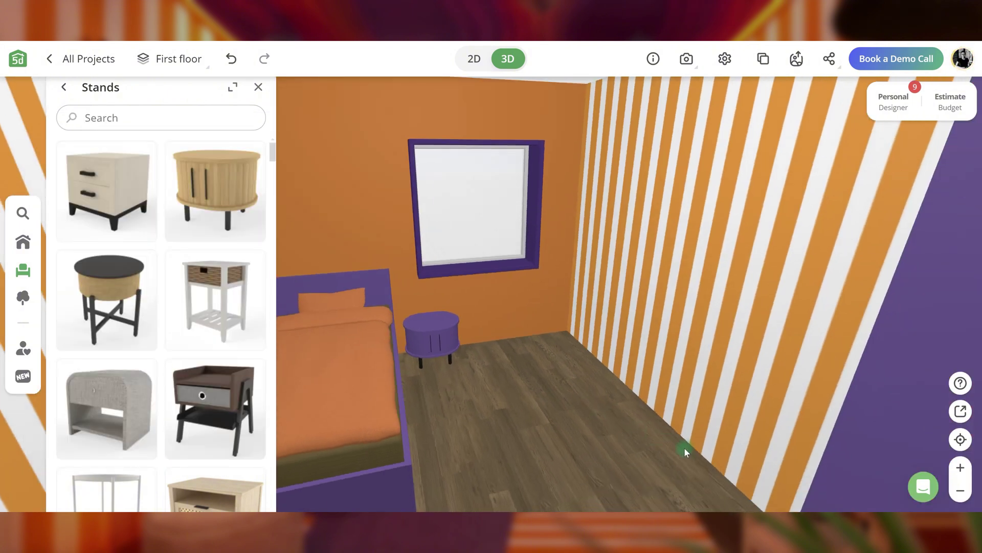
{"action": "left_click", "coordinate": [22, 270]}
{"action": "left_click", "coordinate": [165, 385]}
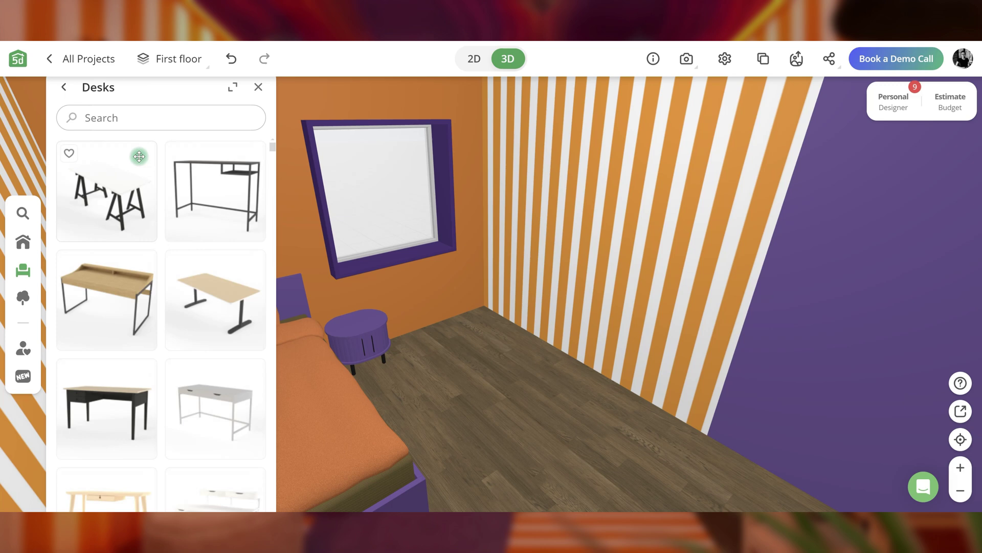
{"action": "scroll", "coordinate": [197, 291], "scroll_direction": "down", "scroll_amount": 5}
{"action": "left_click_drag", "start_coordinate": [440, 337], "coordinate": [530, 292]}
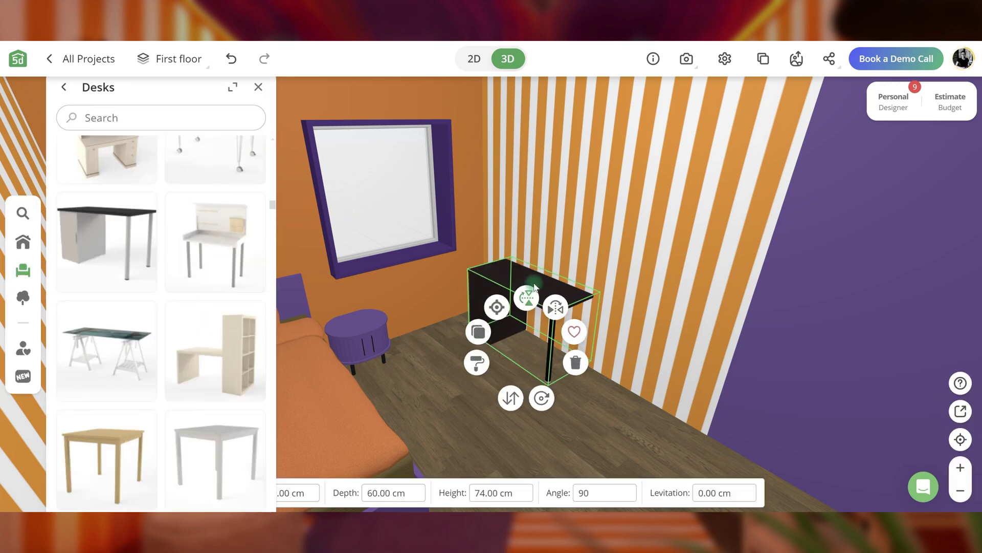
Tint the desk's wooden cabinet orange with #E28C22.
{"action": "left_click", "coordinate": [530, 290]}
{"action": "left_click", "coordinate": [172, 302]}
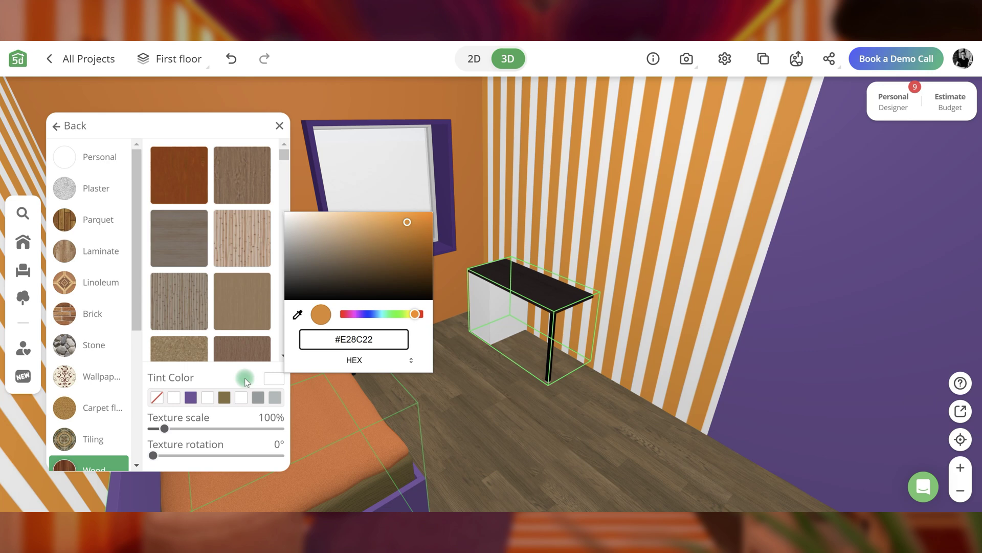
{"action": "left_click", "coordinate": [244, 378]}
Place a white perforated swivel office chair in front of the desk.
{"action": "left_click_drag", "start_coordinate": [537, 402], "coordinate": [489, 350]}
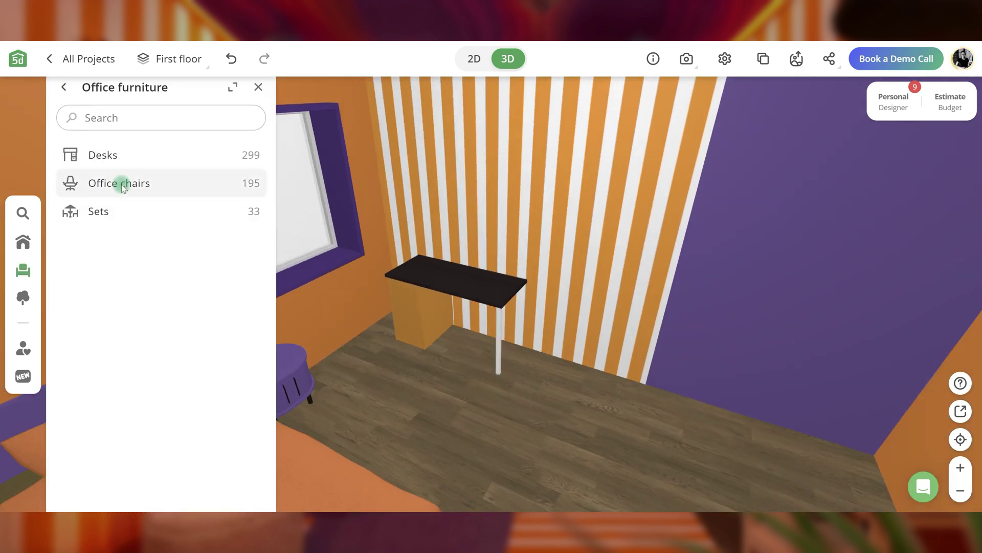
{"action": "left_click", "coordinate": [438, 360]}
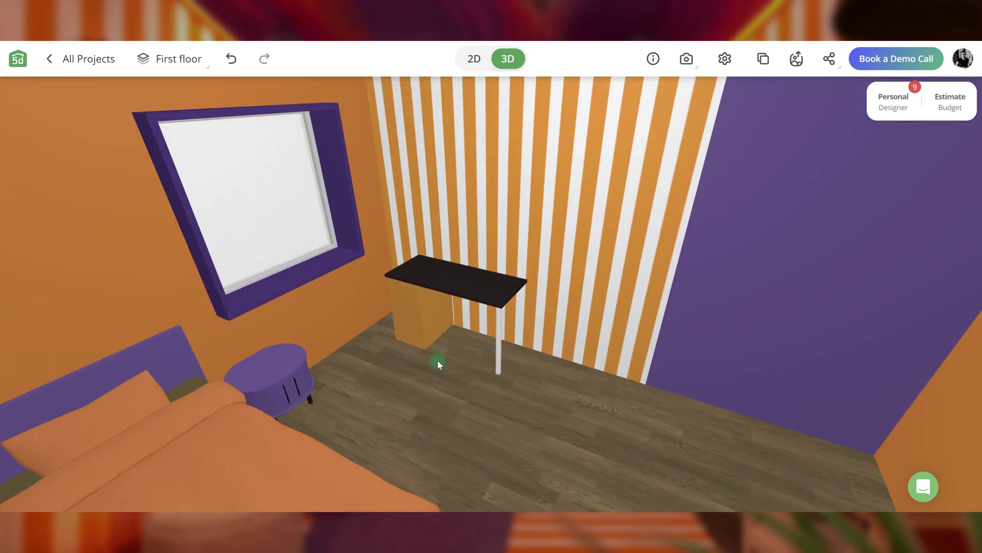
{"action": "left_click", "coordinate": [437, 370]}
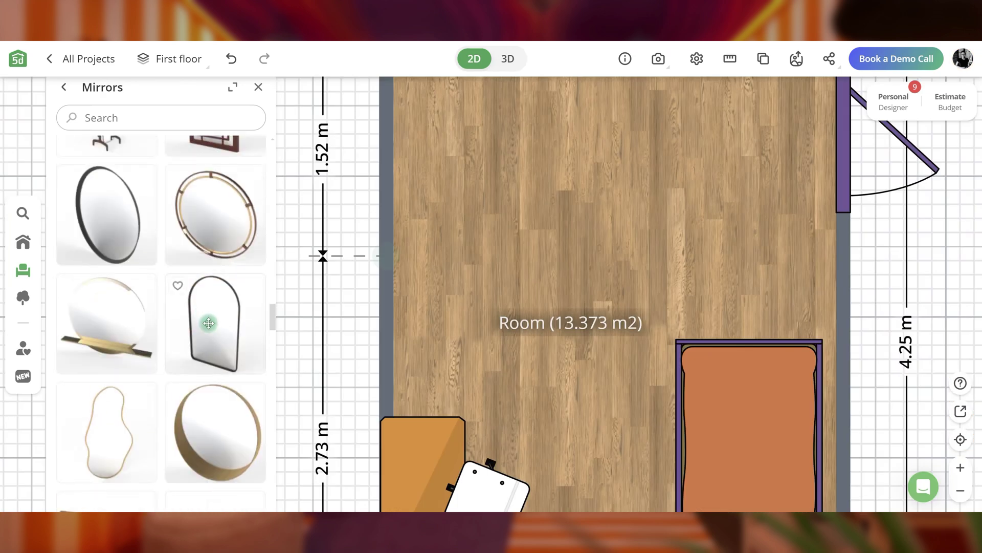
Place the arched mirror at the wall above the desk in the 2D plan and rotate it to a 90° angle.
{"action": "left_click", "coordinate": [206, 322]}
{"action": "left_click", "coordinate": [416, 220]}
{"action": "left_click_drag", "start_coordinate": [410, 272], "coordinate": [293, 239]}
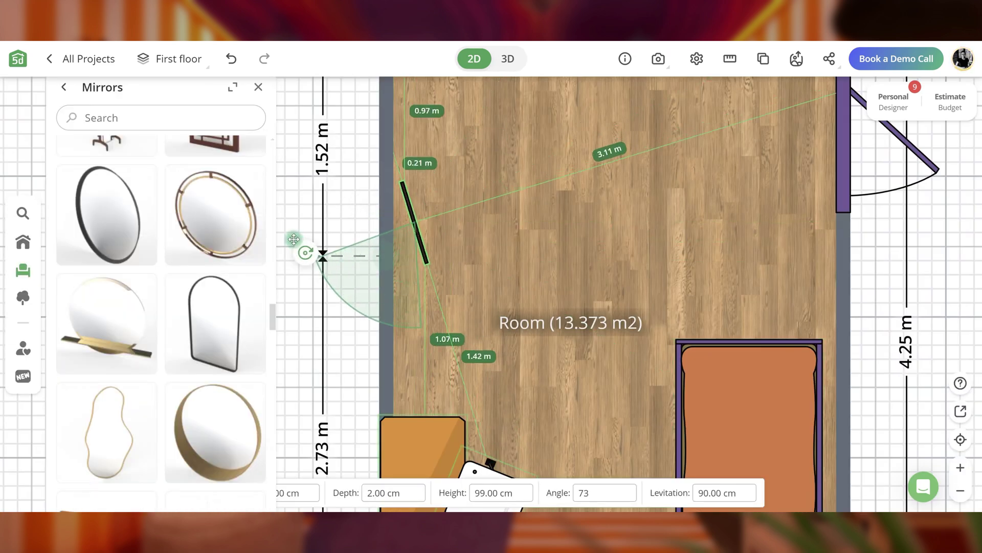
{"action": "left_click_drag", "start_coordinate": [294, 239], "coordinate": [292, 223]}
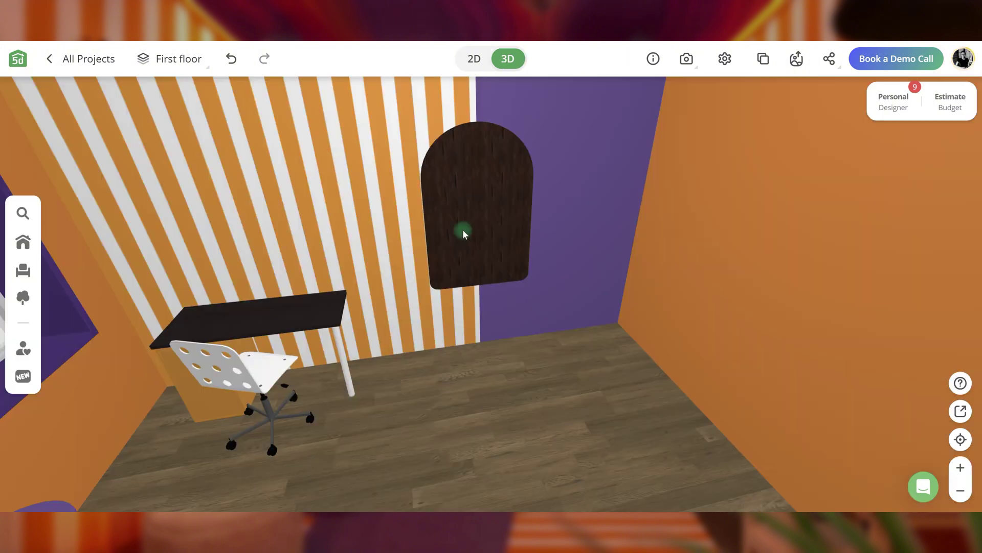
Change the material finish of the arched mirror in the 3D view.
{"action": "left_click", "coordinate": [460, 226]}
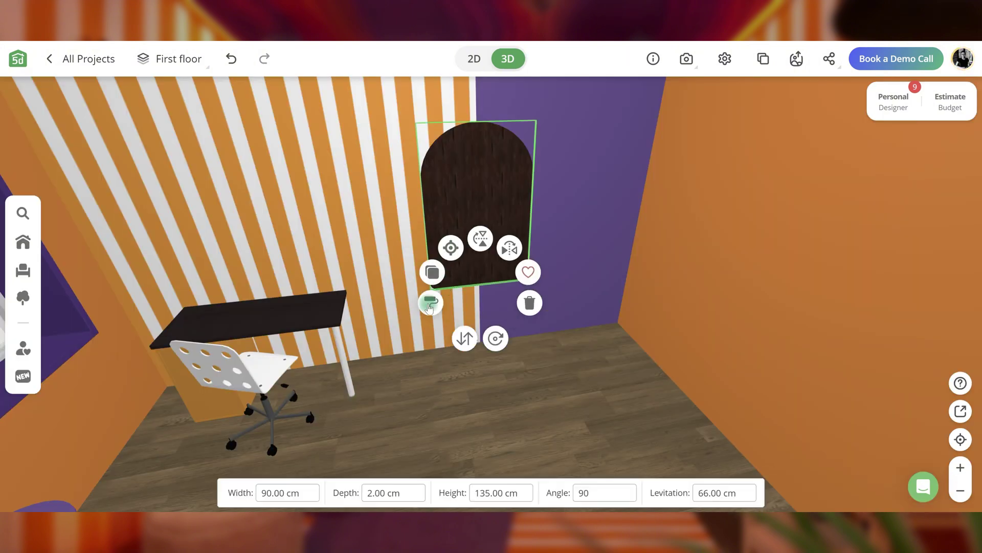
{"action": "left_click", "coordinate": [423, 306]}
{"action": "left_click", "coordinate": [142, 237]}
{"action": "left_click", "coordinate": [189, 379]}
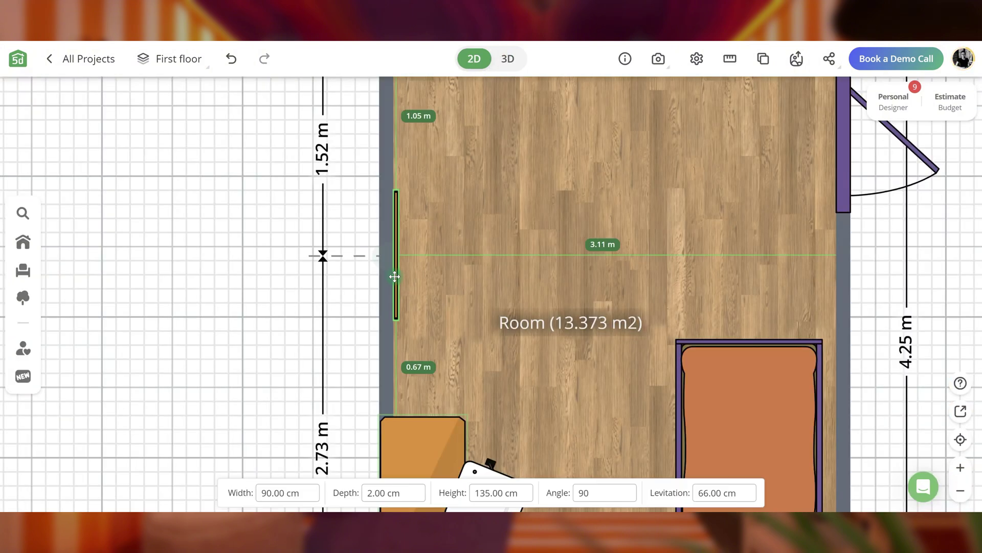
Place the arched panel against the wall near the desk in the 2D plan, adjust its levitation, and switch to 3D.
{"action": "left_click", "coordinate": [348, 240]}
{"action": "left_click_drag", "start_coordinate": [439, 278], "coordinate": [397, 242]}
{"action": "left_click", "coordinate": [727, 493]}
{"action": "left_click", "coordinate": [508, 60]}
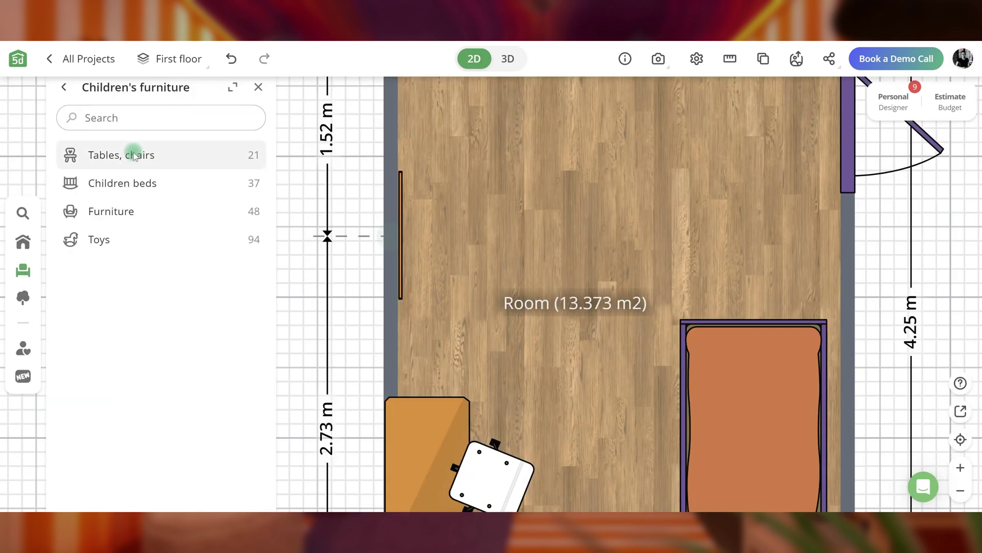
Add a small cream children's chair to the open floor of the room in the 2D plan.
{"action": "left_click", "coordinate": [132, 153]}
{"action": "scroll", "coordinate": [221, 265], "scroll_direction": "down", "scroll_amount": 5}
{"action": "left_click_drag", "start_coordinate": [221, 265], "coordinate": [546, 160]}
{"action": "scroll", "coordinate": [213, 432], "scroll_direction": "down", "scroll_amount": 2}
{"action": "scroll", "coordinate": [213, 438], "scroll_direction": "up", "scroll_amount": 3}
{"action": "scroll", "coordinate": [213, 438], "scroll_direction": "up", "scroll_amount": 1}
Add a light blue children's table in front of the arched panel, rotate it to 90°, and set its width to 55 cm.
{"action": "left_click_drag", "start_coordinate": [128, 346], "coordinate": [454, 207]}
{"action": "left_click_drag", "start_coordinate": [454, 258], "coordinate": [332, 201]}
{"action": "left_click", "coordinate": [280, 491]}
{"action": "type", "text": "55"}
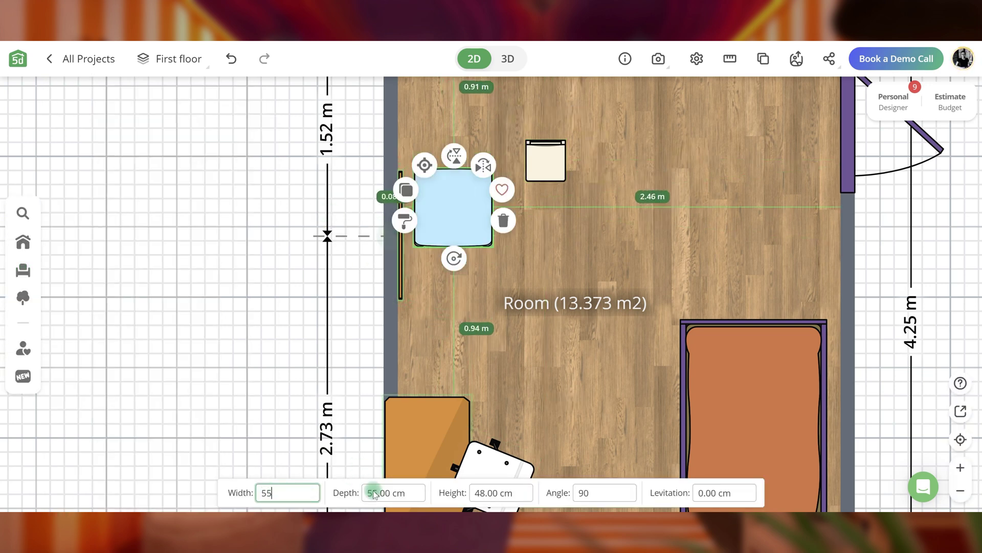
Move the children's chair to the table's edge and place a second copy along an adjacent side.
{"action": "left_click_drag", "start_coordinate": [522, 237], "coordinate": [511, 237]}
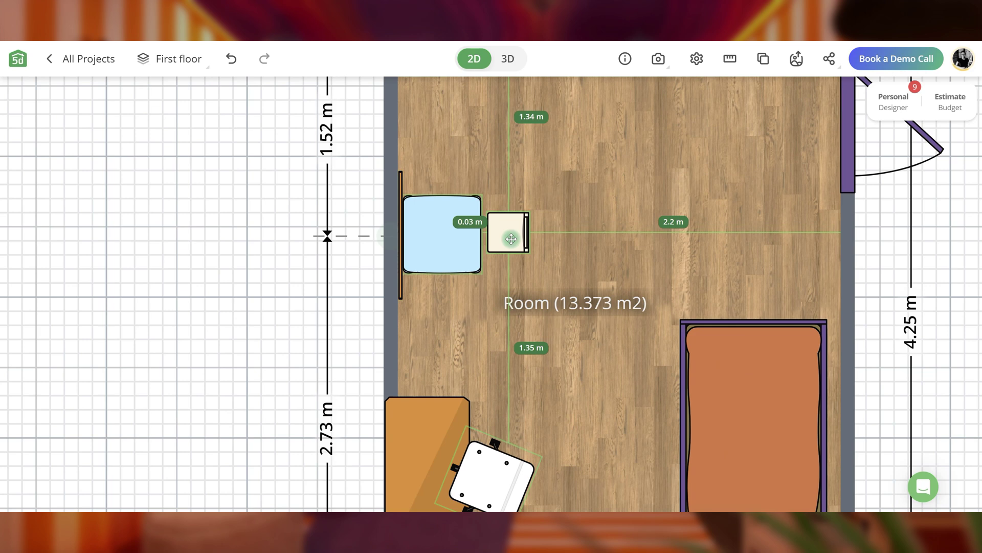
{"action": "left_click_drag", "start_coordinate": [511, 237], "coordinate": [487, 235]}
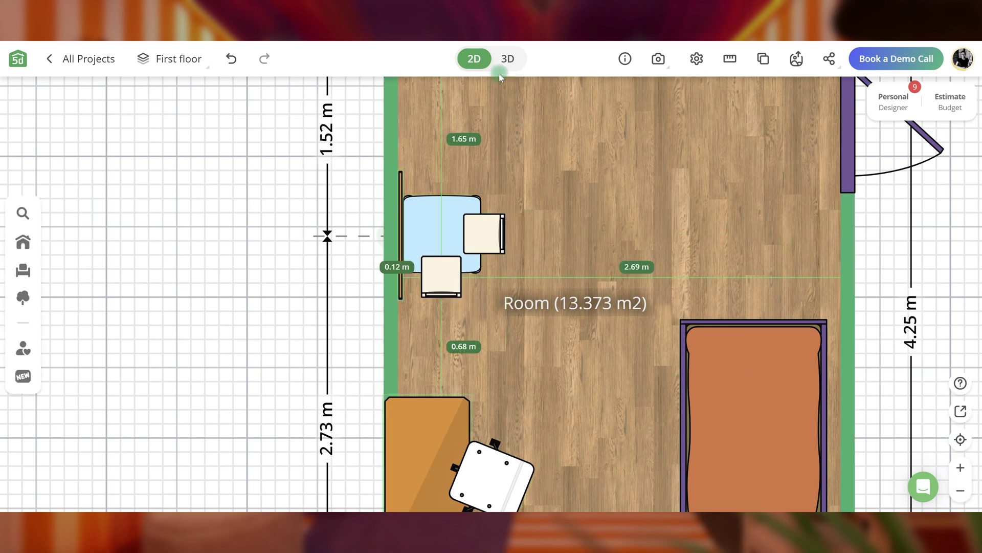
Recolour the children's table white and tint one of its chairs purple in the 3D view.
{"action": "left_click", "coordinate": [507, 59]}
{"action": "left_click", "coordinate": [459, 365]}
{"action": "left_click", "coordinate": [461, 365]}
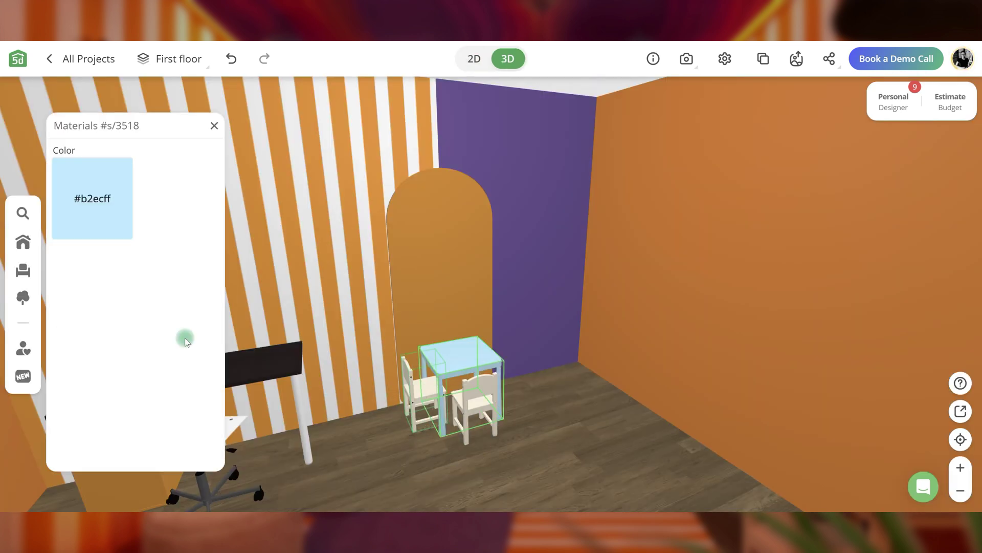
{"action": "left_click", "coordinate": [417, 394]}
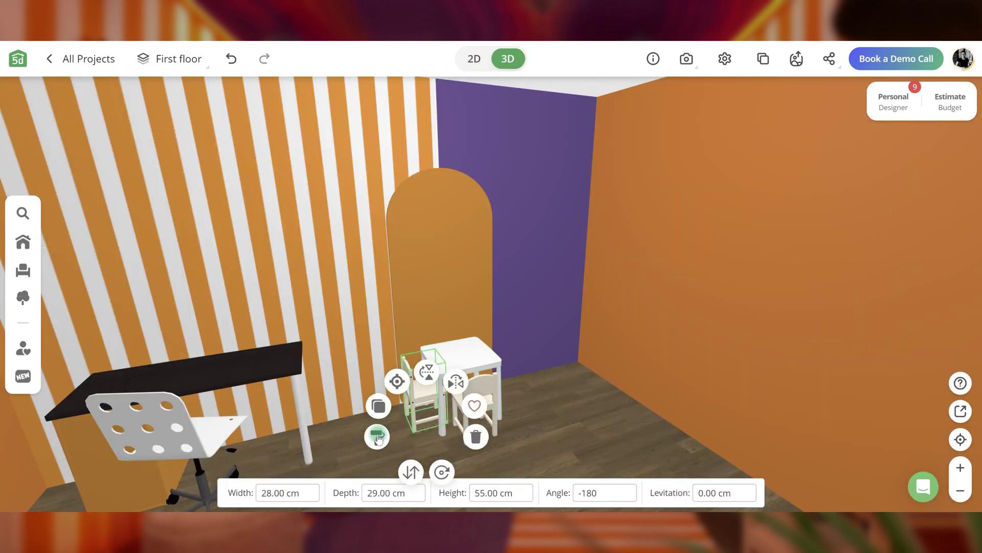
{"action": "left_click", "coordinate": [377, 436]}
{"action": "left_click", "coordinate": [172, 200]}
{"action": "left_click", "coordinate": [172, 398]}
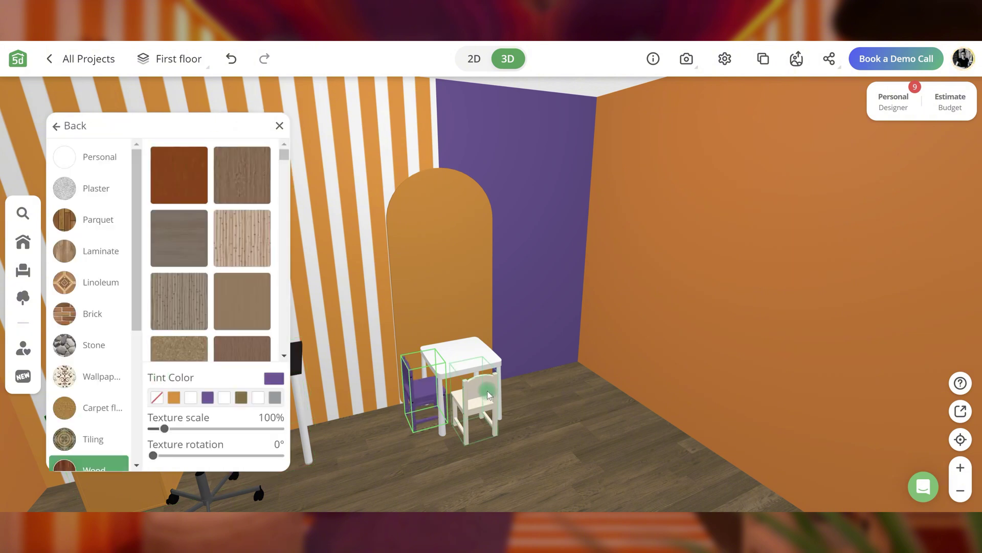
Place the black branching wall shelf, catalog item 12317, on the plain orange wall and mirror it.
{"action": "left_click_drag", "start_coordinate": [488, 394], "coordinate": [581, 444]}
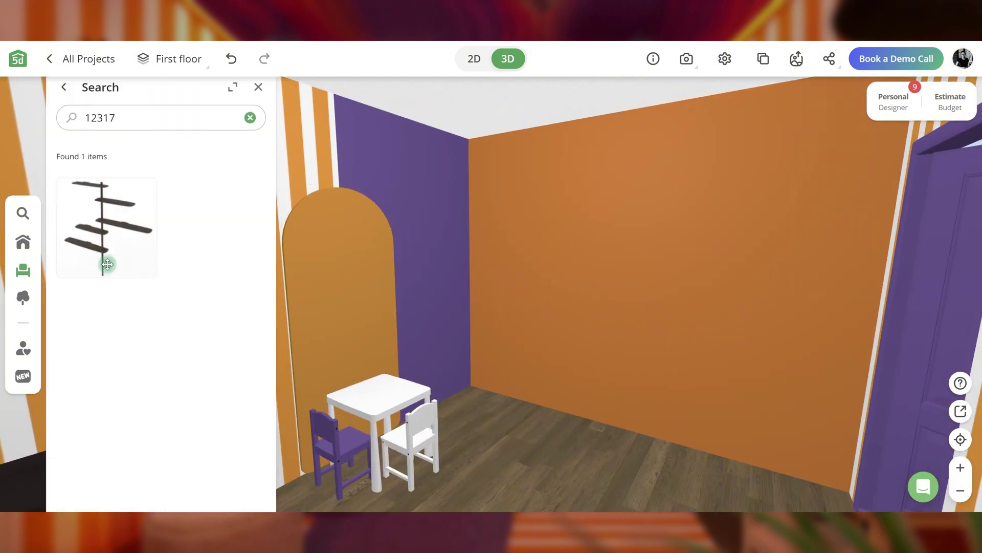
{"action": "left_click_drag", "start_coordinate": [108, 264], "coordinate": [560, 414]}
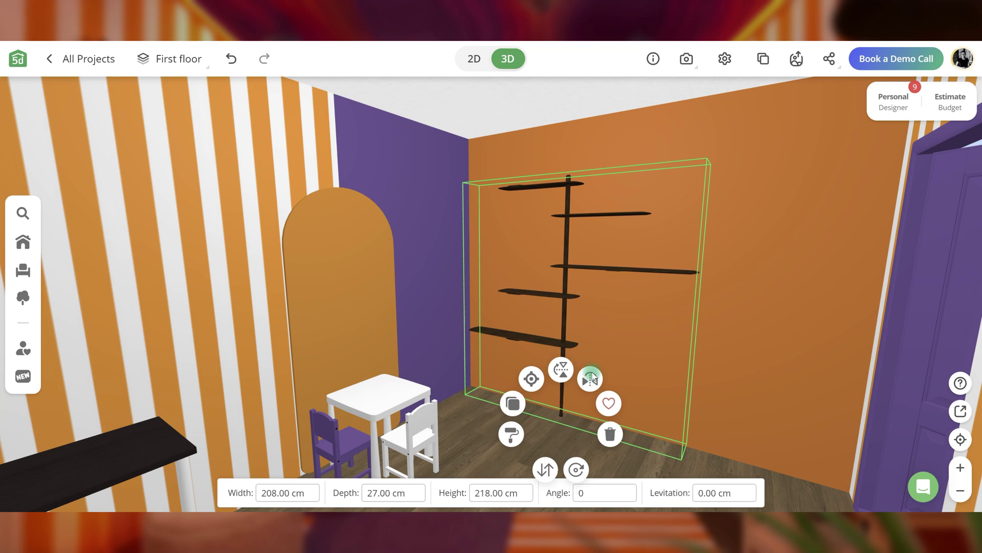
{"action": "left_click", "coordinate": [591, 378]}
{"action": "left_click_drag", "start_coordinate": [579, 346], "coordinate": [523, 449]}
Place the dark curved sculptural armchair beside the children's table and set its angle to -62°.
{"action": "left_click", "coordinate": [22, 270]}
{"action": "left_click", "coordinate": [146, 240]}
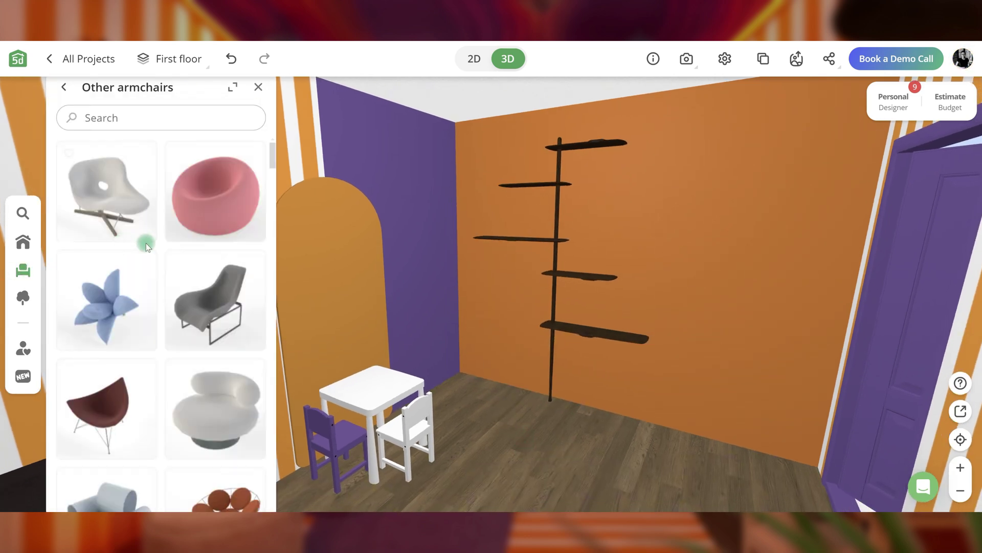
{"action": "scroll", "coordinate": [171, 246], "scroll_direction": "down", "scroll_amount": 15}
{"action": "left_click_drag", "start_coordinate": [199, 230], "coordinate": [486, 416]}
{"action": "left_click", "coordinate": [602, 492]}
{"action": "type", "text": "-62"}
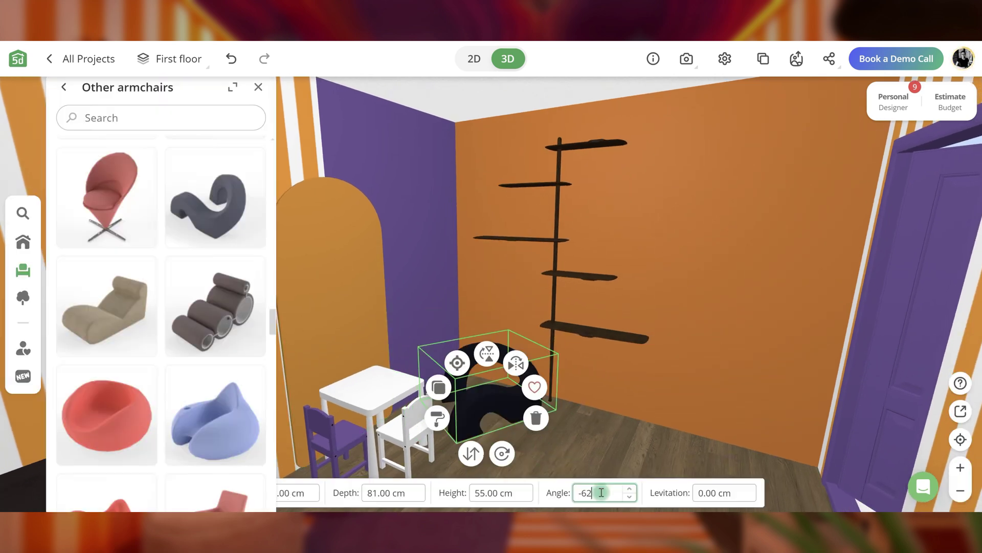
Recolour the curved armchair pale pink-beige #e0c0b2.
{"action": "left_click", "coordinate": [437, 418]}
{"action": "left_click", "coordinate": [93, 205]}
{"action": "left_click", "coordinate": [83, 170]}
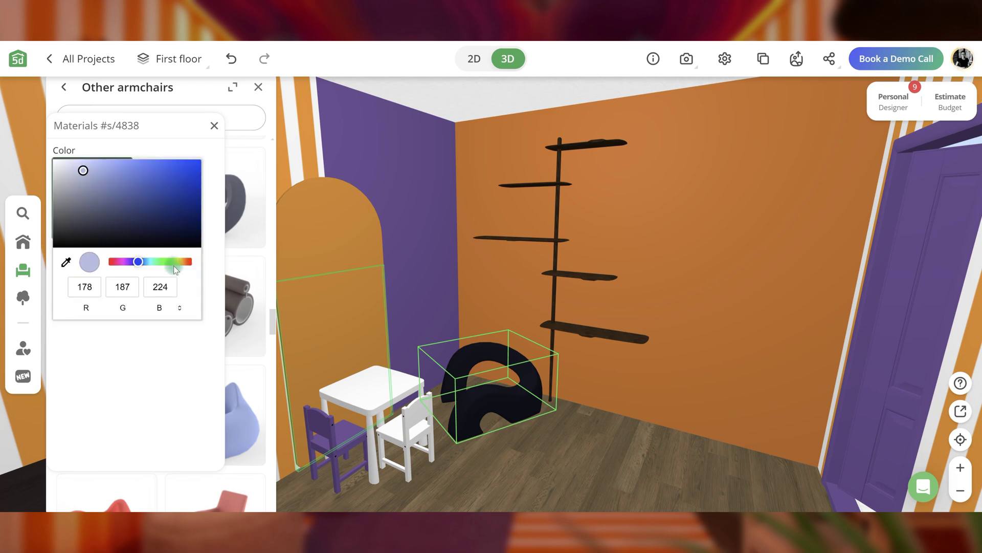
{"action": "left_click", "coordinate": [174, 262]}
{"action": "left_click_drag", "start_coordinate": [179, 265], "coordinate": [187, 264]}
{"action": "left_click", "coordinate": [141, 351]}
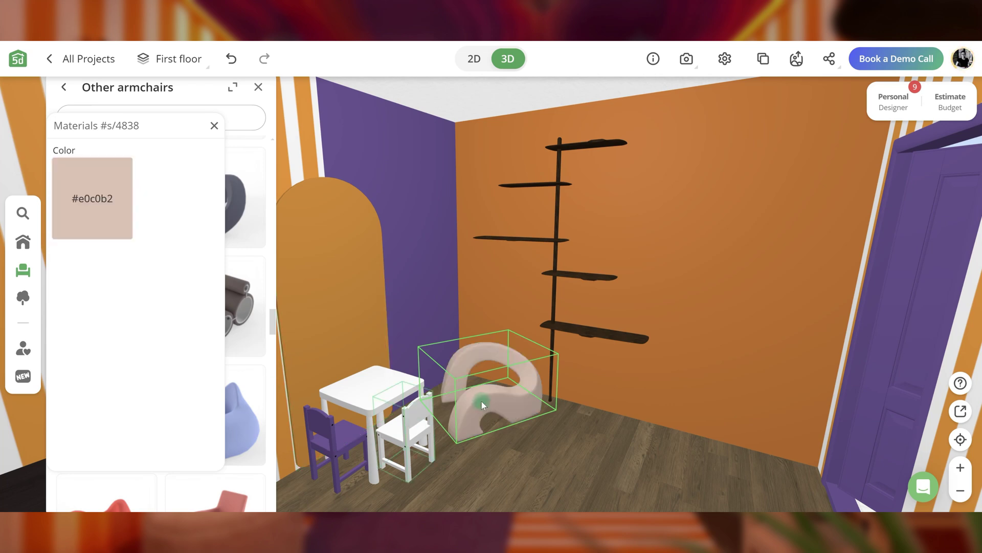
Hang an irregular wavy mirror on the orange wall between the branching shelf and the door.
{"action": "left_click", "coordinate": [503, 328]}
{"action": "left_click", "coordinate": [22, 270]}
{"action": "left_click", "coordinate": [132, 362]}
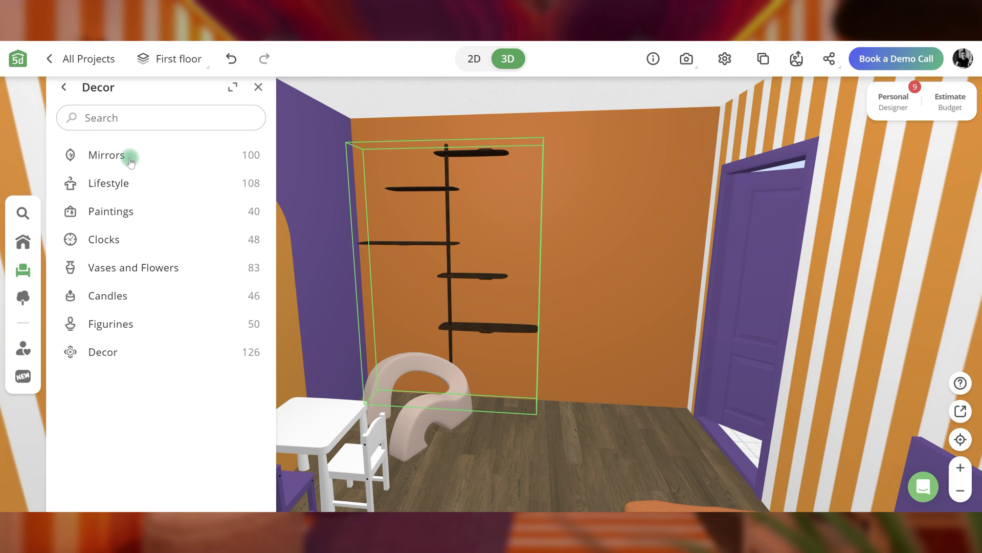
{"action": "left_click", "coordinate": [130, 153]}
{"action": "scroll", "coordinate": [174, 256], "scroll_direction": "down", "scroll_amount": 20}
{"action": "mouse_move", "coordinate": [103, 333]}
{"action": "left_mouse_down"}
{"action": "mouse_move", "coordinate": [522, 329]}
{"action": "mouse_move", "coordinate": [593, 276]}
{"action": "left_mouse_up"}
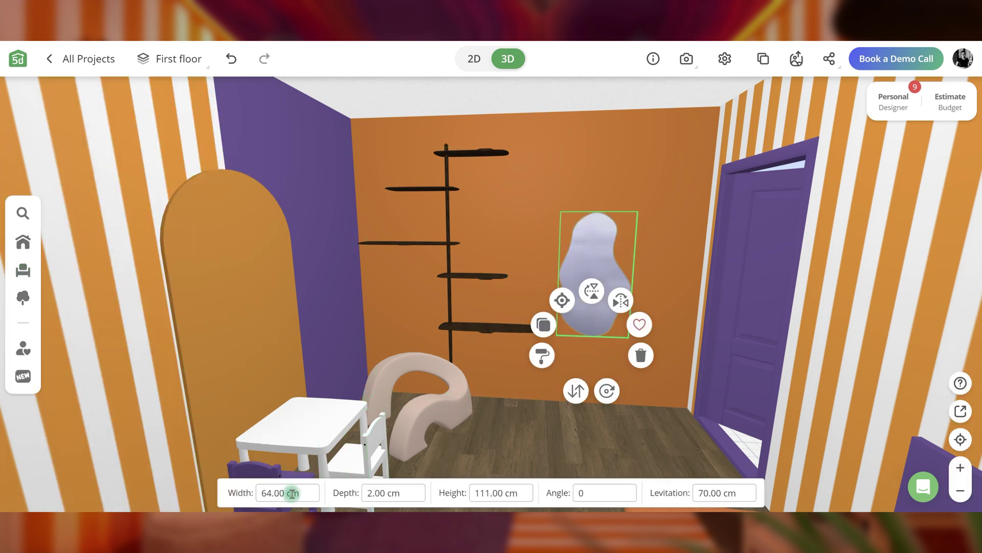
Set the wavy mirror's height to 177 cm and its levitation to 25 cm, and open its material settings.
{"action": "left_click", "coordinate": [516, 493]}
{"action": "type", "text": "177"}
{"action": "left_click", "coordinate": [710, 493]}
{"action": "type", "text": "25"}
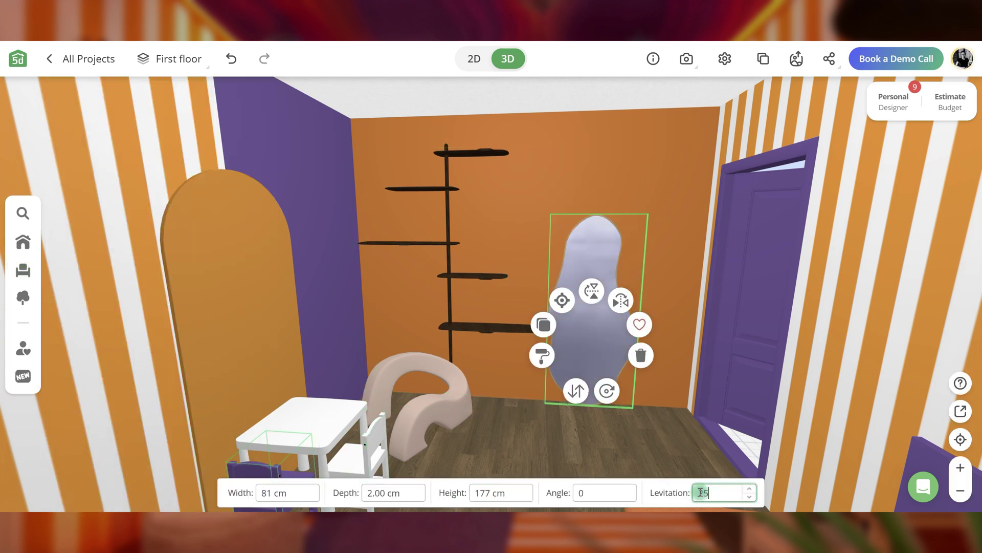
{"action": "left_click", "coordinate": [542, 356]}
{"action": "left_click", "coordinate": [214, 126]}
Place the white draped side curtain at the window edge beside the desk and mirror it.
{"action": "left_click_drag", "start_coordinate": [576, 455], "coordinate": [591, 445]}
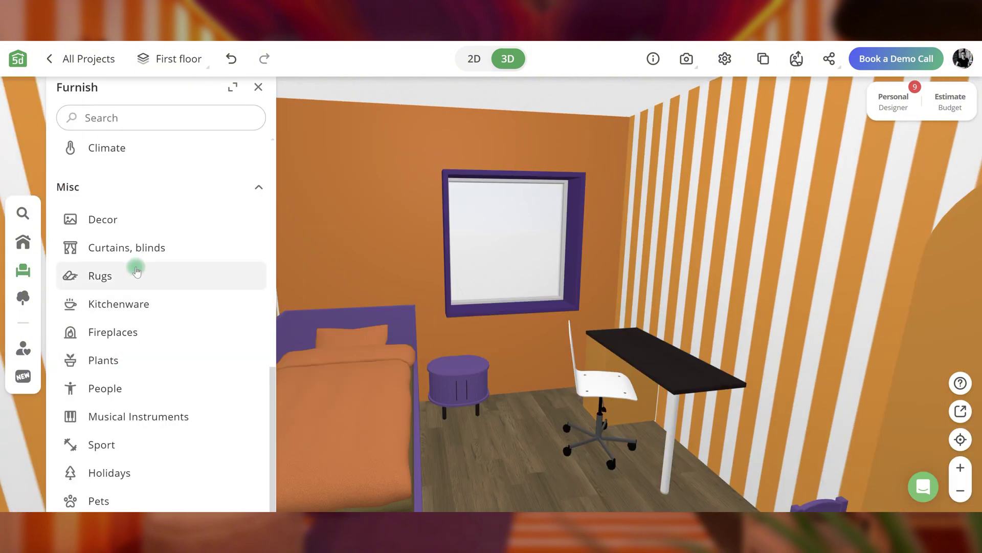
{"action": "left_click", "coordinate": [137, 248]}
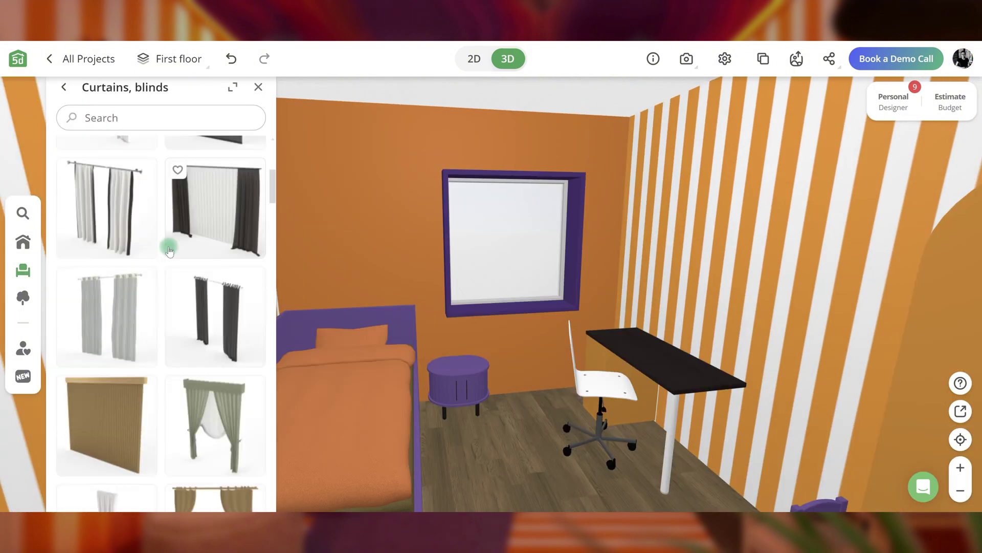
{"action": "scroll", "coordinate": [164, 243], "scroll_direction": "down", "scroll_amount": 5}
{"action": "left_click_drag", "start_coordinate": [136, 307], "coordinate": [604, 284]}
{"action": "left_click", "coordinate": [604, 286]}
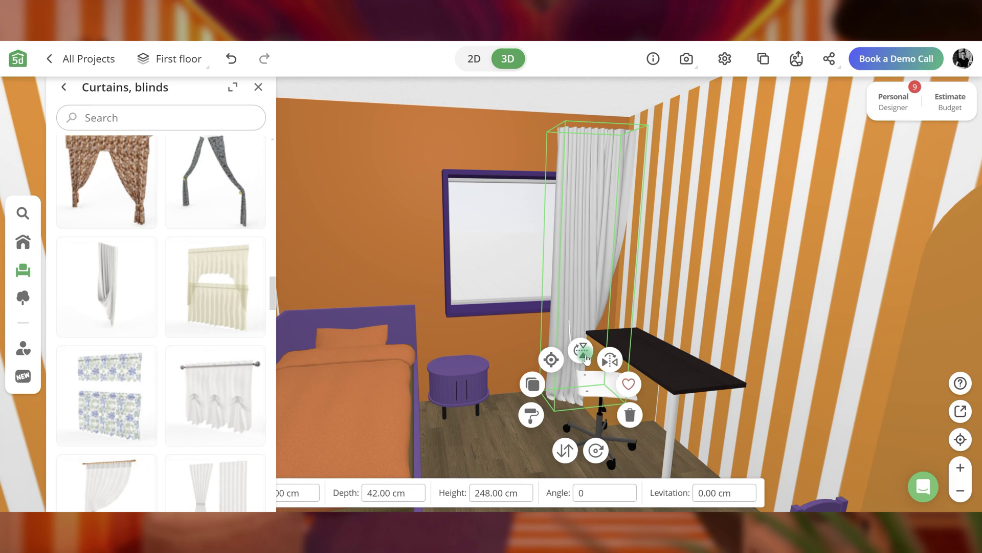
{"action": "left_click", "coordinate": [581, 346]}
{"action": "left_click", "coordinate": [586, 287]}
{"action": "left_click", "coordinate": [610, 355]}
{"action": "left_click", "coordinate": [597, 289]}
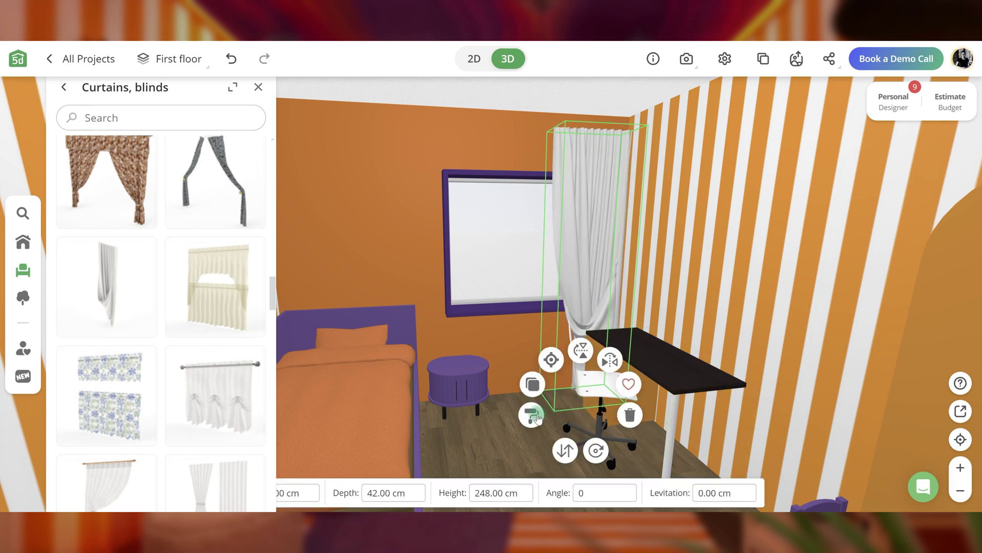
Tint the window curtain's fabric purple.
{"action": "left_click", "coordinate": [532, 413]}
{"action": "left_click", "coordinate": [121, 202]}
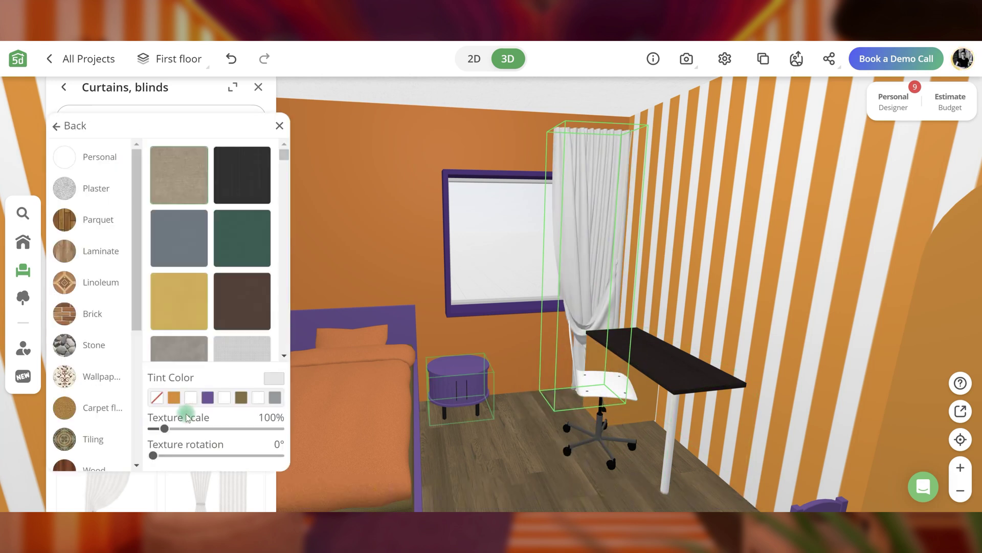
{"action": "left_click", "coordinate": [207, 398]}
{"action": "left_click", "coordinate": [592, 277]}
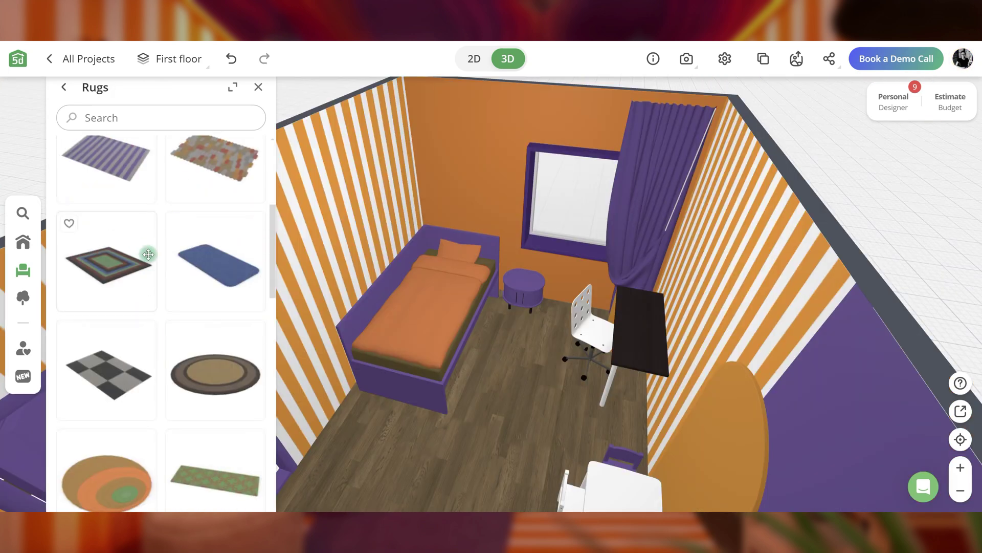
Lay a 279 by 228 cm geometric rug on the central floor, rotate it to -270°, and recolour it with orange and white stripes.
{"action": "scroll", "coordinate": [161, 307], "scroll_direction": "up", "scroll_amount": 3}
{"action": "left_click_drag", "start_coordinate": [107, 238], "coordinate": [450, 410]}
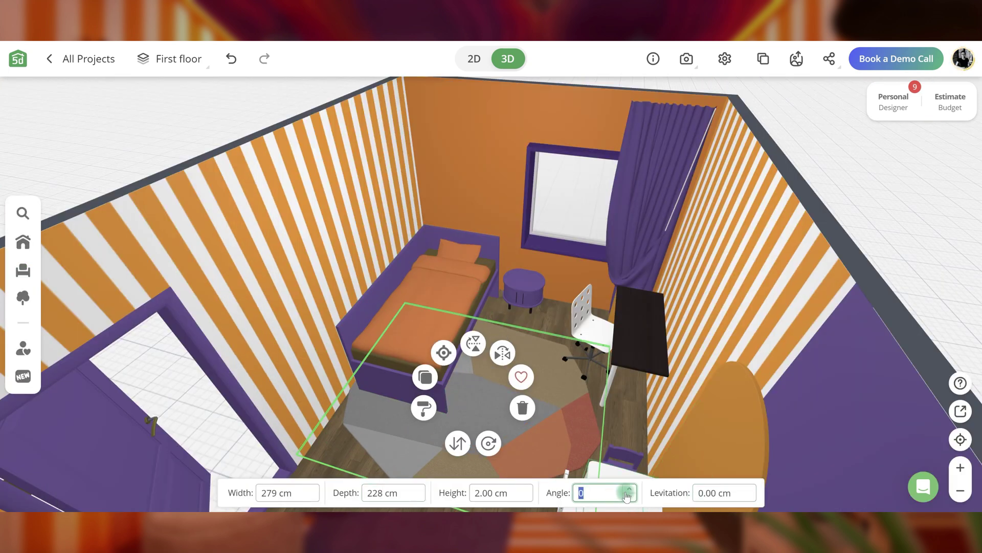
{"action": "left_click", "coordinate": [629, 490]}
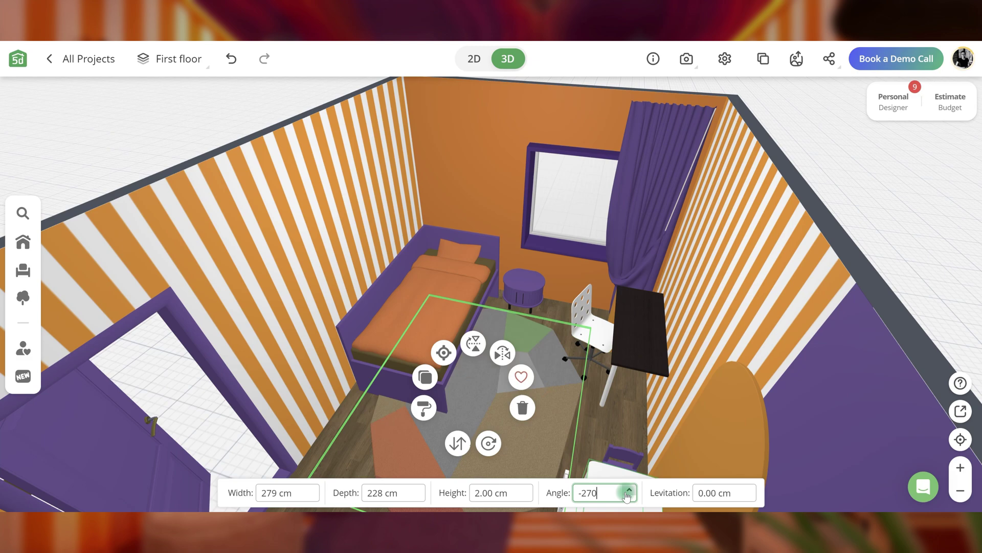
{"action": "left_click", "coordinate": [424, 408]}
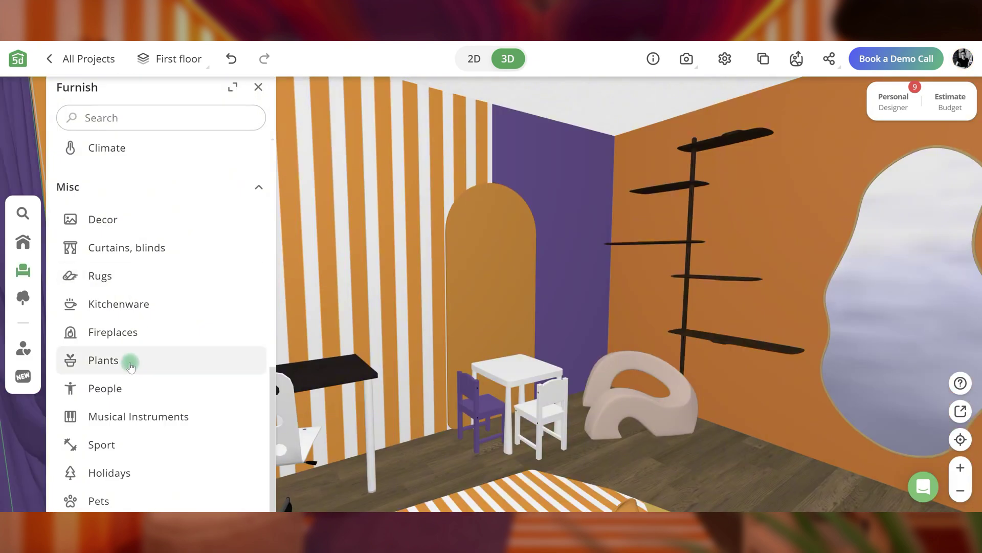
Place a tall long-leaved potted plant with a purple pot between the desk and the children's table.
{"action": "left_click", "coordinate": [129, 359]}
{"action": "scroll", "coordinate": [187, 331], "scroll_direction": "down", "scroll_amount": 8}
{"action": "left_click_drag", "start_coordinate": [186, 331], "coordinate": [423, 471]}
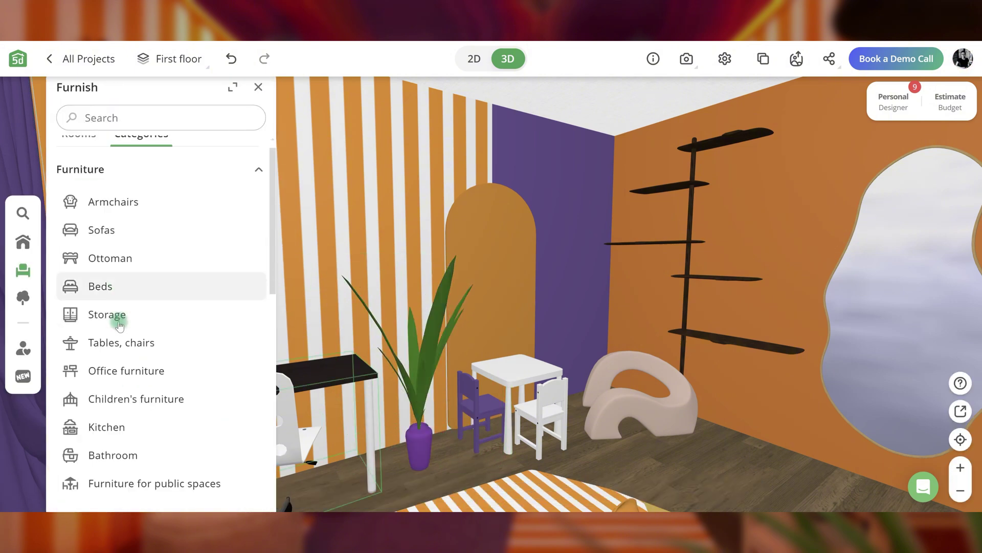
Mount a wall shelf across the orange arch and recolour it purple.
{"action": "left_click", "coordinate": [118, 322]}
{"action": "left_click", "coordinate": [121, 339]}
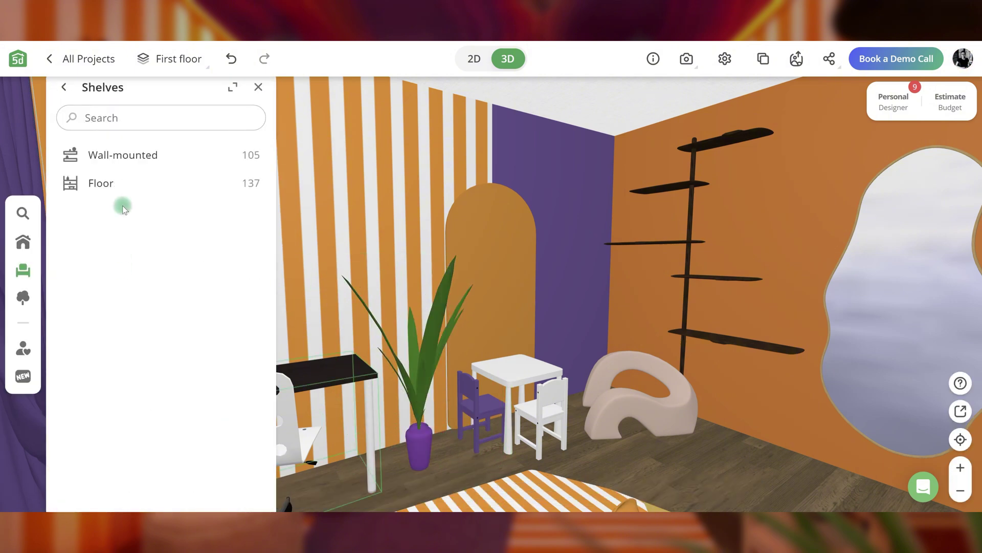
{"action": "left_click", "coordinate": [124, 157]}
{"action": "left_click_drag", "start_coordinate": [105, 195], "coordinate": [506, 262]}
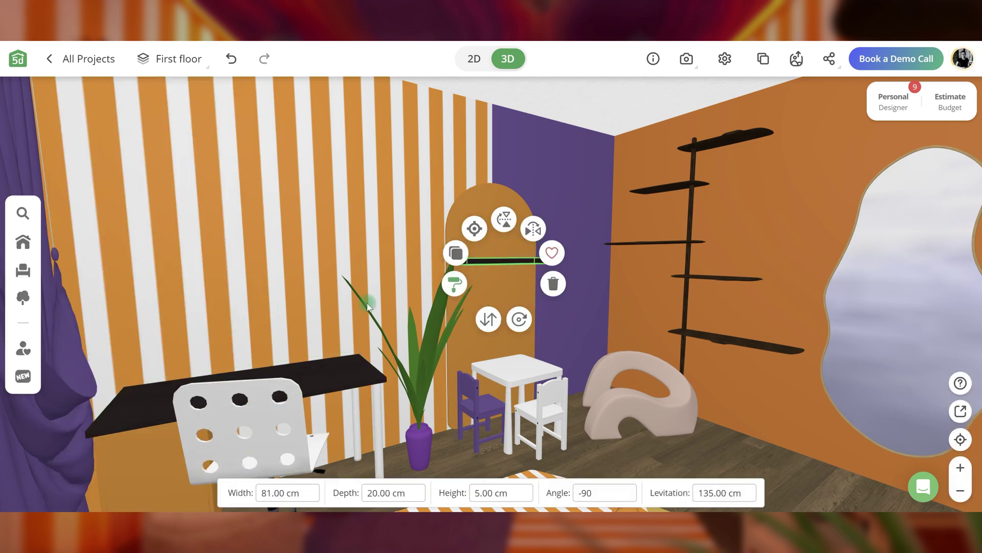
{"action": "left_click", "coordinate": [495, 260]}
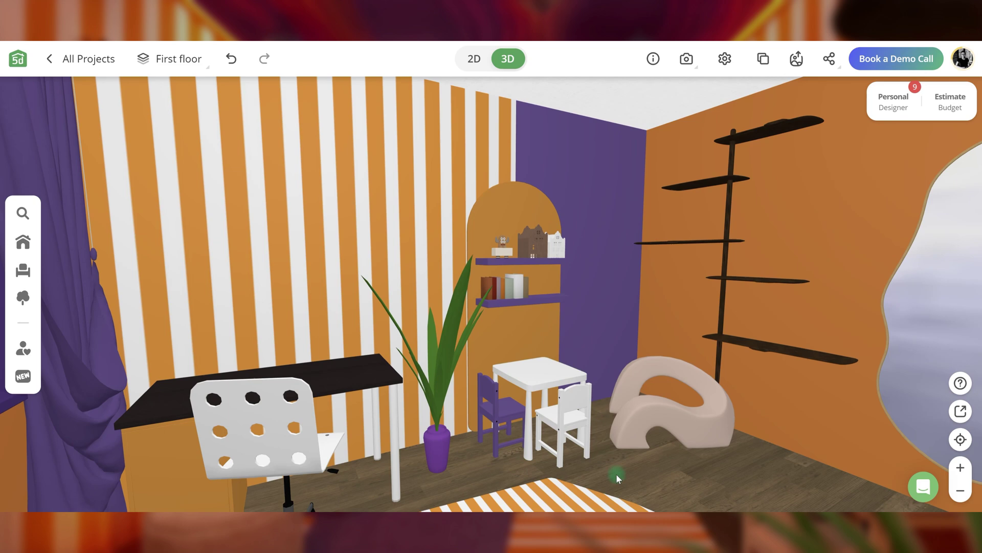
Place the table lamp with twig-like branches on the desk and recolour it with orange twigs and a black base.
{"action": "left_click_drag", "start_coordinate": [616, 474], "coordinate": [530, 462]}
{"action": "left_click", "coordinate": [22, 270]}
{"action": "left_click", "coordinate": [143, 191]}
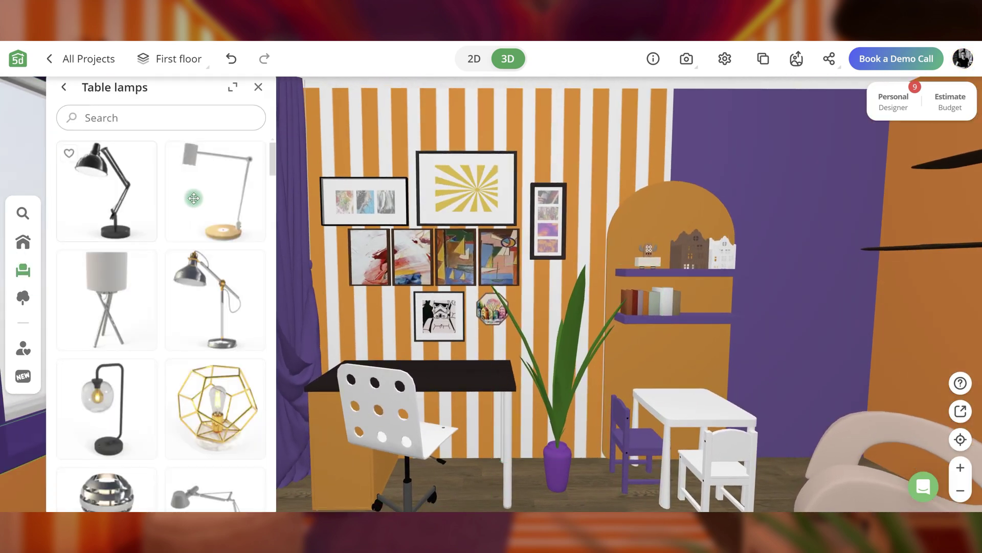
{"action": "scroll", "coordinate": [215, 317], "scroll_direction": "down", "scroll_amount": 10}
{"action": "left_click_drag", "start_coordinate": [106, 306], "coordinate": [358, 353]}
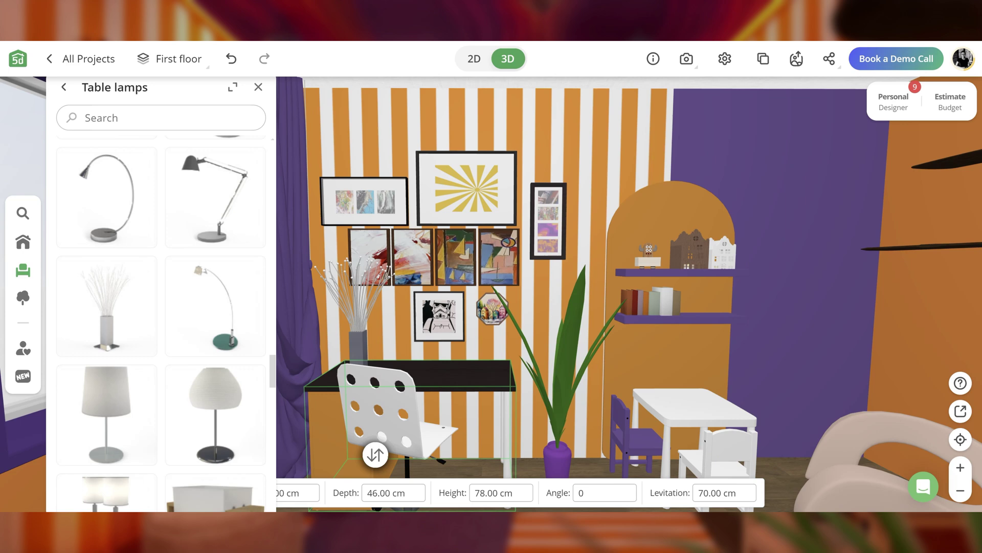
{"action": "left_click", "coordinate": [178, 198]}
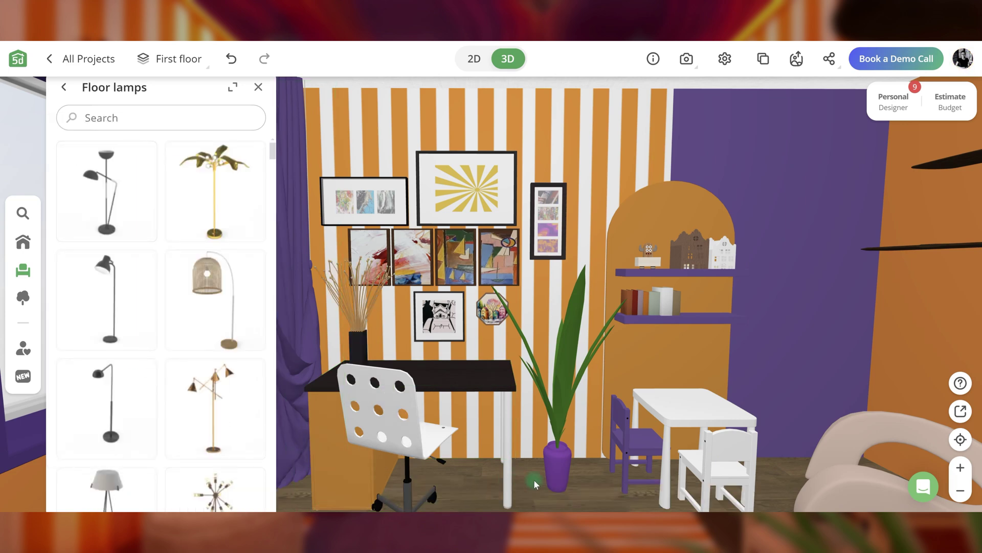
Place the reed-shaped floor lamp by the purple wall behind the children's table and recolour its tips orange.
{"action": "left_click_drag", "start_coordinate": [533, 479], "coordinate": [582, 474]}
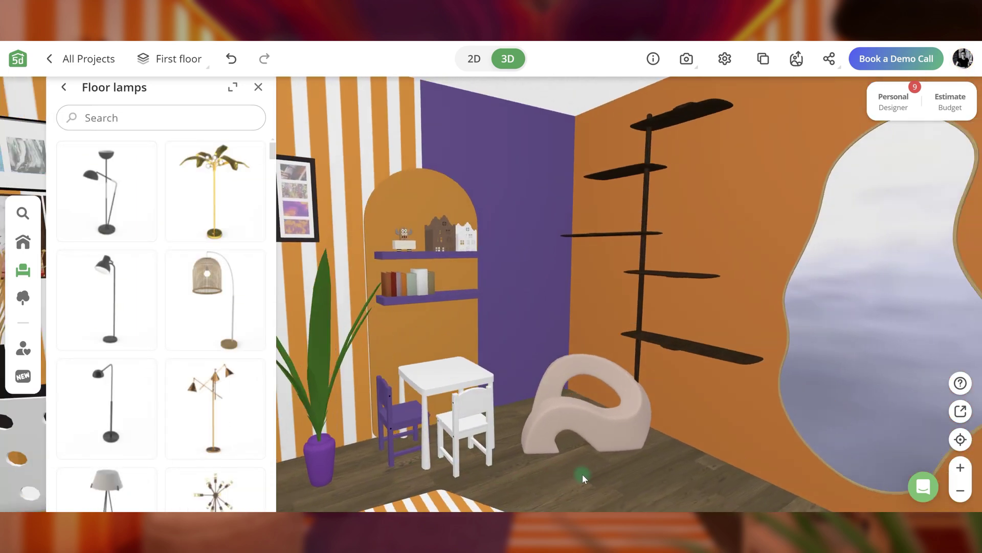
{"action": "scroll", "coordinate": [172, 342], "scroll_direction": "up", "scroll_amount": 2}
{"action": "left_click_drag", "start_coordinate": [107, 268], "coordinate": [445, 422]}
{"action": "left_click", "coordinate": [398, 433]}
{"action": "left_click", "coordinate": [179, 198]}
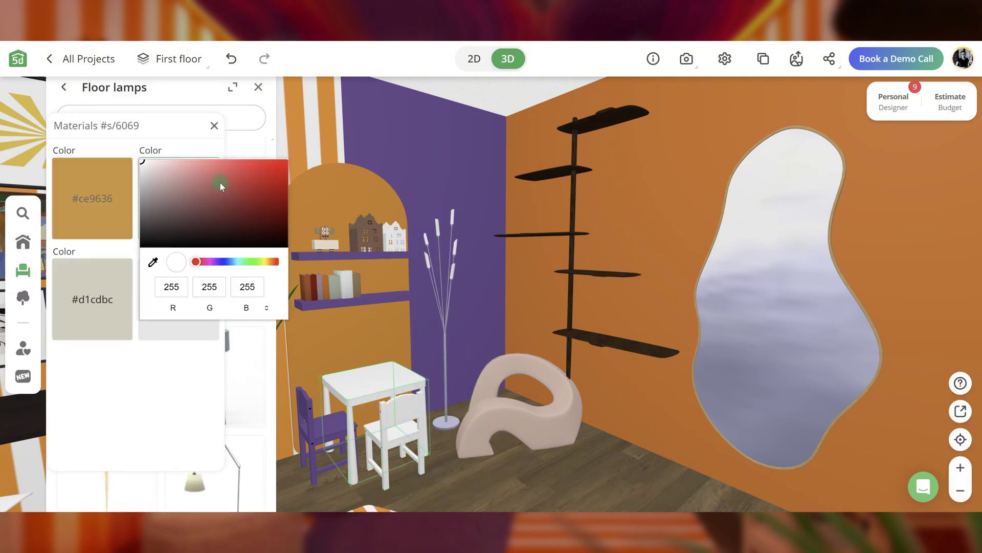
{"action": "left_click", "coordinate": [269, 174]}
{"action": "left_click", "coordinate": [158, 376]}
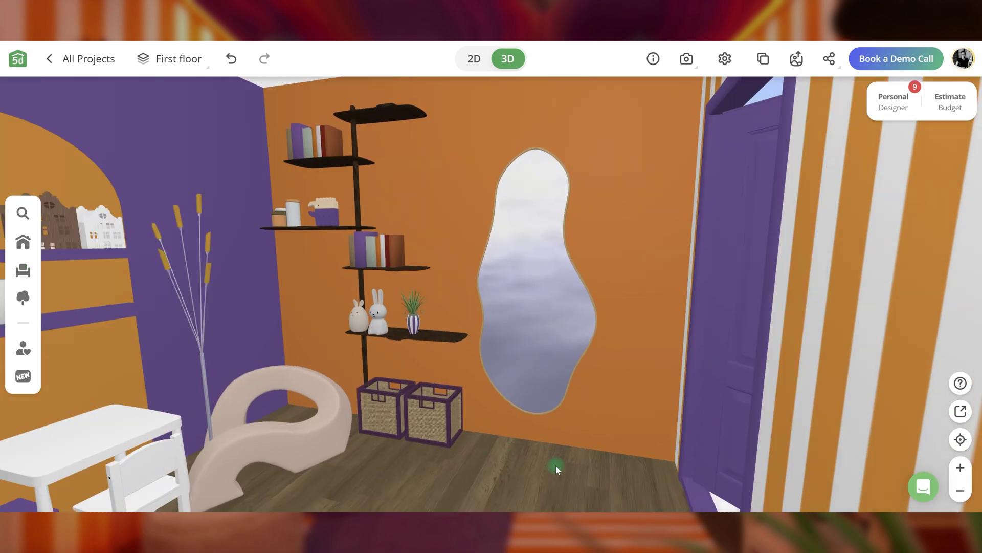
{"action": "left_click_drag", "start_coordinate": [557, 468], "coordinate": [784, 407]}
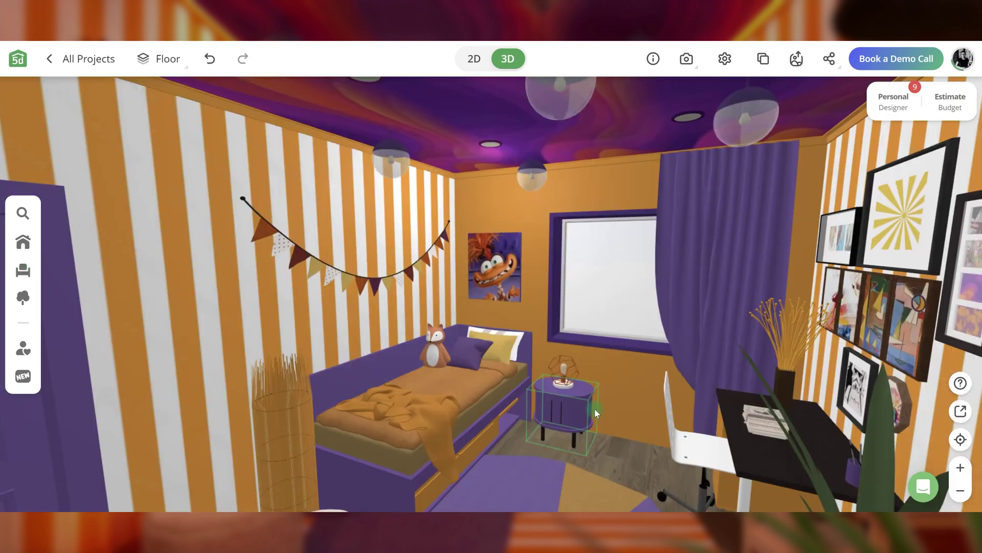
{"action": "left_click_drag", "start_coordinate": [595, 408], "coordinate": [643, 411]}
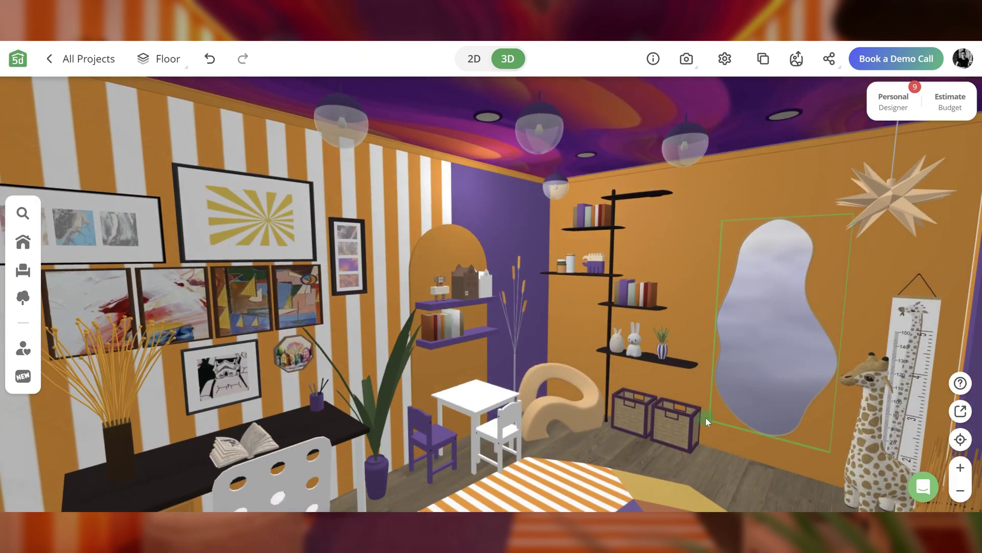